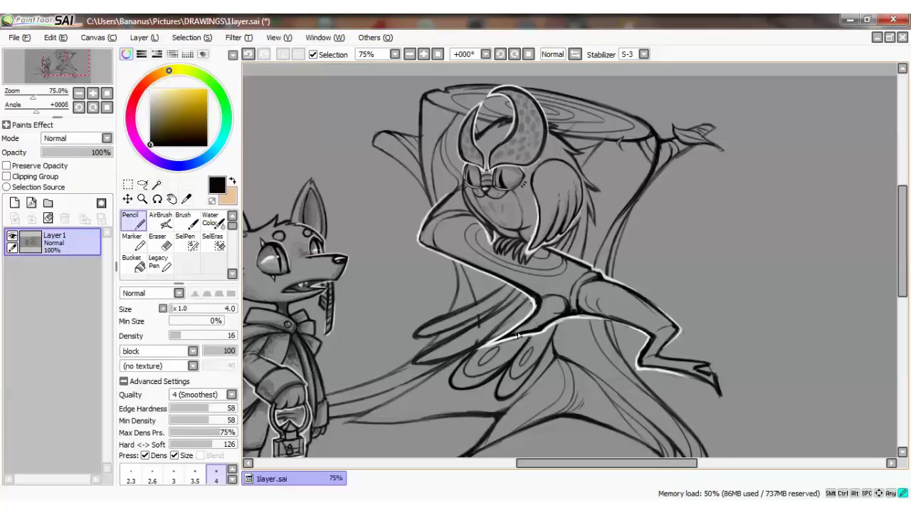
Step: Clean up the crouching creature's hip joint and the underside of its thigh using black, gray and white sampled from the drawing
{"action": "left_click", "coordinate": [588, 308], "text": "alt"}
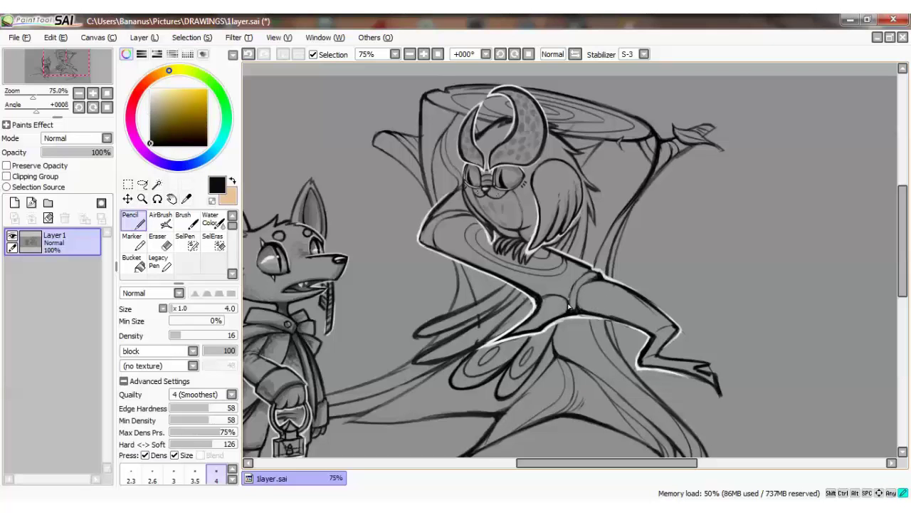
{"action": "left_click", "coordinate": [611, 286], "text": "alt"}
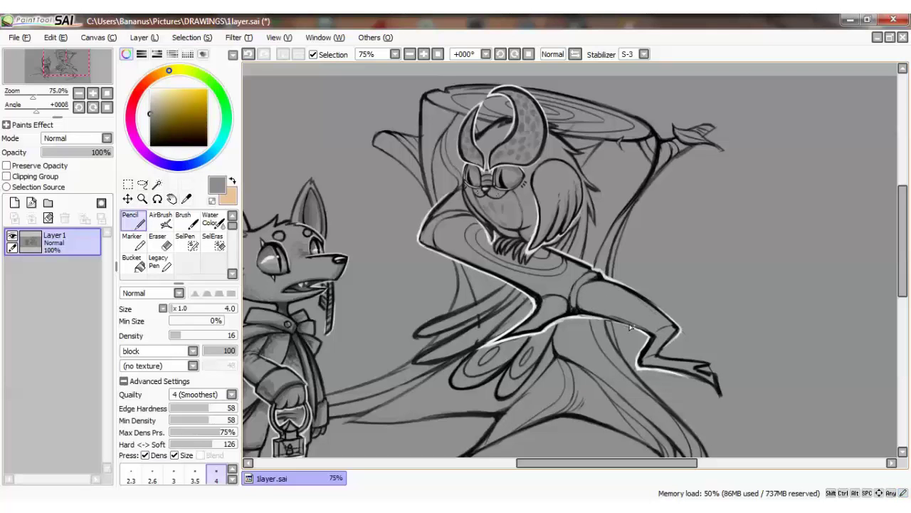
{"action": "left_click", "coordinate": [606, 313], "text": "alt"}
{"action": "left_click", "coordinate": [589, 319], "text": "alt"}
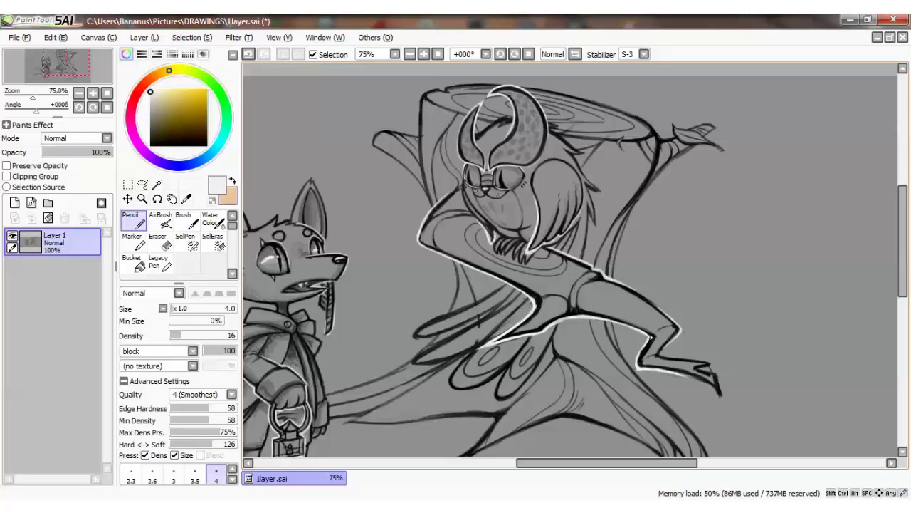
Step: Try a white highlight stroke along the upper edge of the thigh down to the knee
{"action": "left_click_drag", "start_coordinate": [640, 296], "coordinate": [686, 329]}
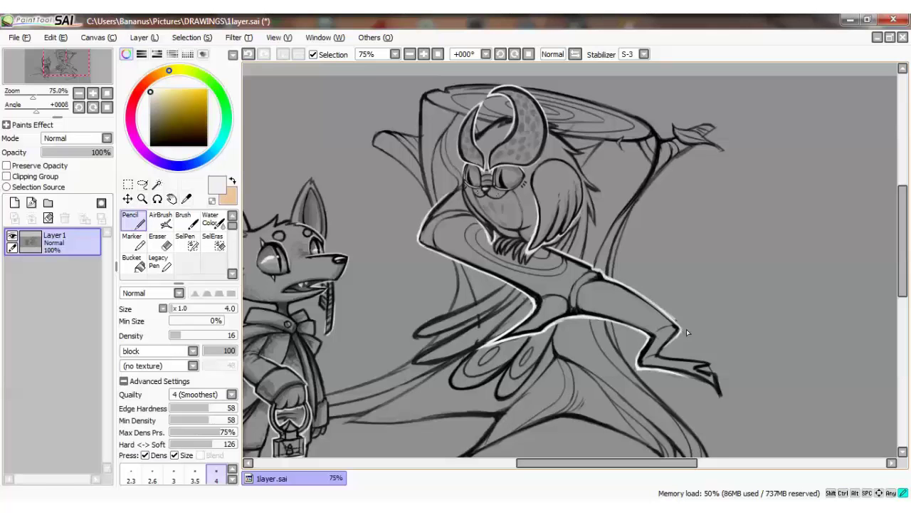
{"action": "key", "text": "ctrl+z"}
{"action": "left_click_drag", "start_coordinate": [639, 293], "coordinate": [678, 335]}
{"action": "key", "text": "ctrl+z"}
Step: Reshape the tip of the outstretched foot and extend its white outline around the toes with the Pencil
{"action": "left_click_drag", "start_coordinate": [669, 373], "coordinate": [715, 393]}
{"action": "key", "text": "e"}
{"action": "key", "text": "n"}
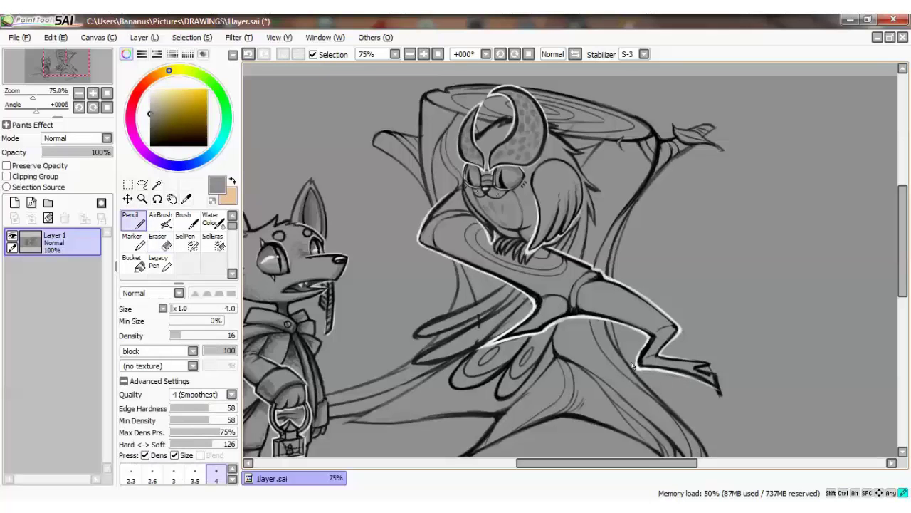
{"action": "mouse_move", "coordinate": [697, 363]}
{"action": "left_mouse_down"}
{"action": "mouse_move", "coordinate": [716, 371]}
{"action": "mouse_move", "coordinate": [723, 392]}
{"action": "left_mouse_up"}
{"action": "left_click", "coordinate": [676, 330], "text": "alt"}
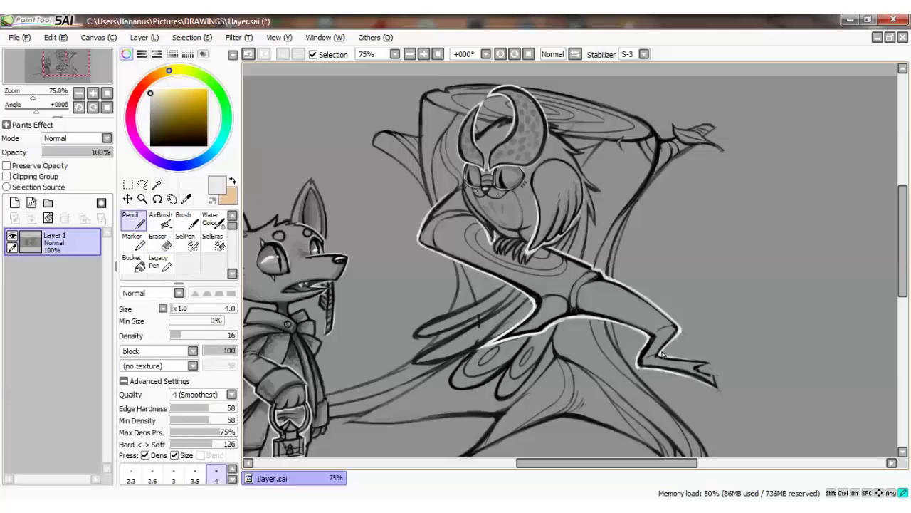
{"action": "mouse_move", "coordinate": [712, 371]}
{"action": "left_mouse_down"}
{"action": "mouse_move", "coordinate": [687, 363]}
{"action": "mouse_move", "coordinate": [716, 366]}
{"action": "left_mouse_up"}
{"action": "left_click", "coordinate": [718, 363], "text": "alt"}
Step: Refine the outline of the head fur between the two horns using background gray and black
{"action": "left_click_drag", "start_coordinate": [537, 252], "coordinate": [615, 252]}
{"action": "scroll", "coordinate": [560, 123], "scroll_direction": "up", "scroll_amount": 1}
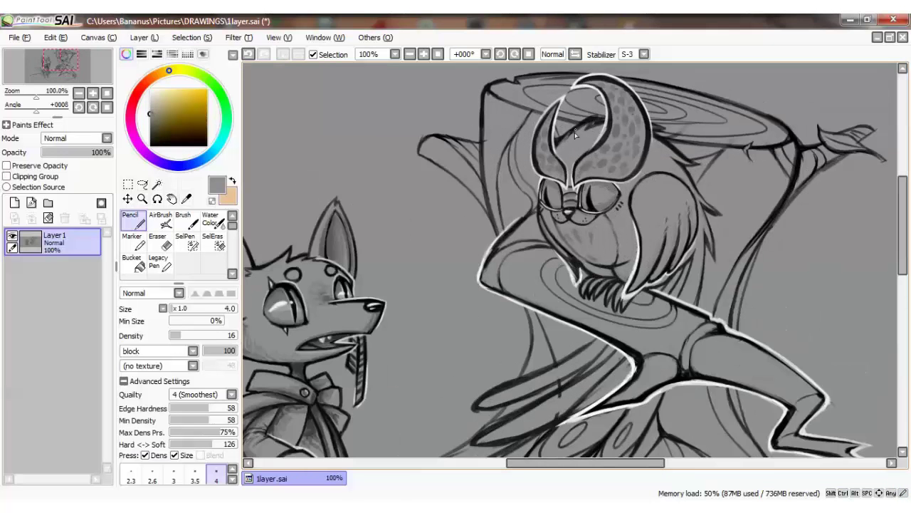
{"action": "left_click", "coordinate": [593, 123], "text": "alt"}
{"action": "left_click", "coordinate": [570, 147], "text": "alt"}
{"action": "key", "text": "ctrl+z"}
{"action": "left_click", "coordinate": [575, 128], "text": "alt"}
Step: Redraw the fur spikes behind the larger horn with black and gray sampled from the drawing
{"action": "left_click", "coordinate": [644, 131], "text": "alt"}
{"action": "key", "text": "ctrl+z"}
{"action": "key", "text": "ctrl+y"}
{"action": "left_click", "coordinate": [649, 122], "text": "alt"}
{"action": "left_click", "coordinate": [660, 134], "text": "alt"}
{"action": "left_click", "coordinate": [661, 133], "text": "alt"}
{"action": "key", "text": "ctrl+z"}
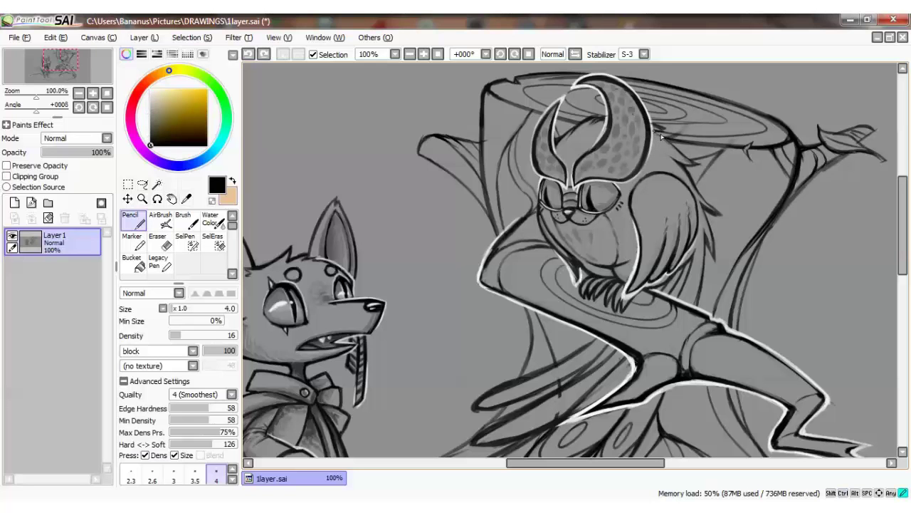
{"action": "key", "text": "ctrl+y"}
{"action": "key", "text": "ctrl+z"}
{"action": "left_click", "coordinate": [662, 133], "text": "alt"}
{"action": "left_click", "coordinate": [677, 151], "text": "alt"}
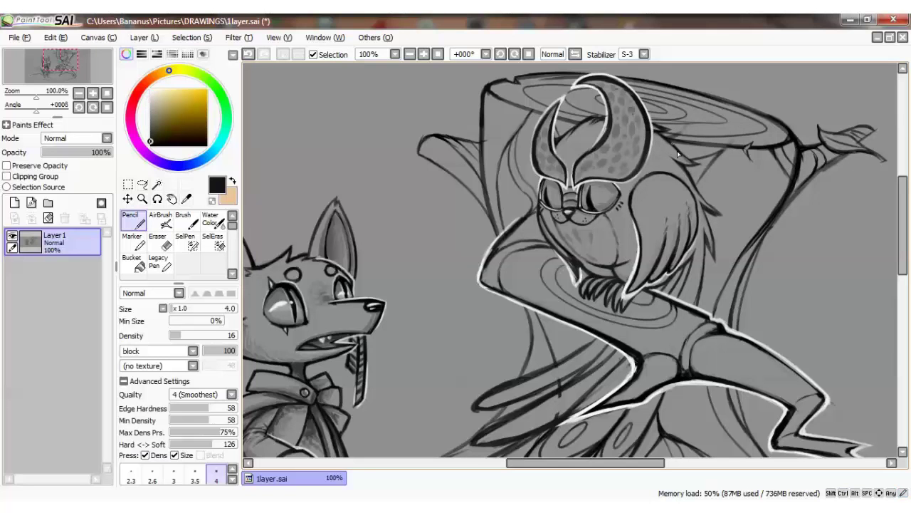
{"action": "left_click", "coordinate": [682, 161], "text": "alt"}
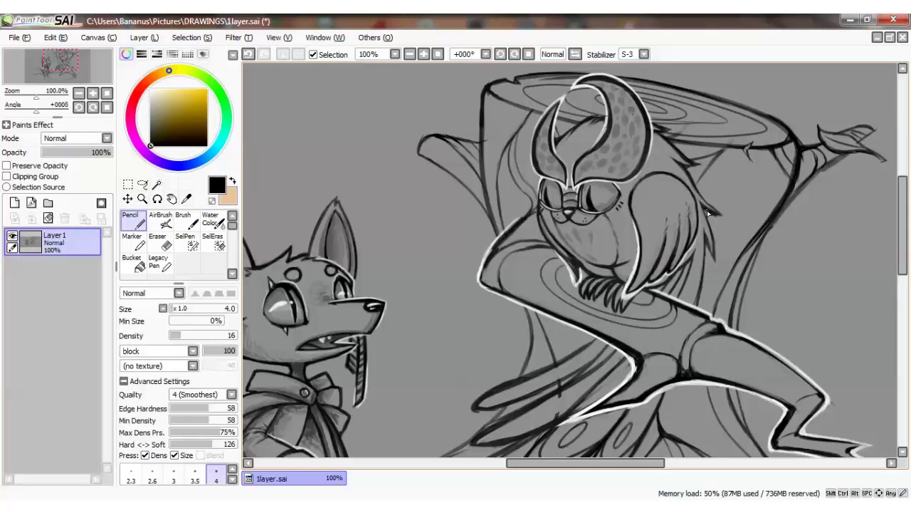
Step: Add short detail marks to the thigh and knee, and paint background gray over stray marks beside the knee
{"action": "scroll", "coordinate": [710, 253], "scroll_direction": "down", "scroll_amount": 2}
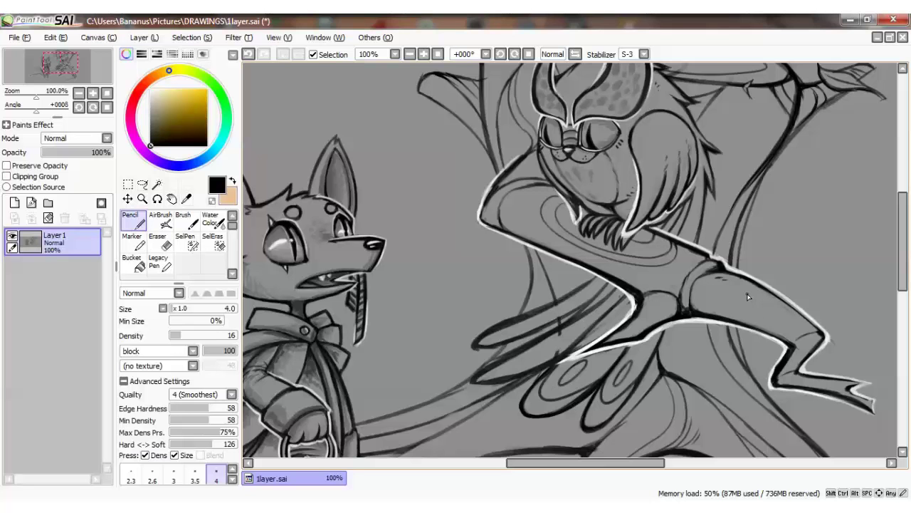
{"action": "scroll", "coordinate": [747, 293], "scroll_direction": "down", "scroll_amount": 2}
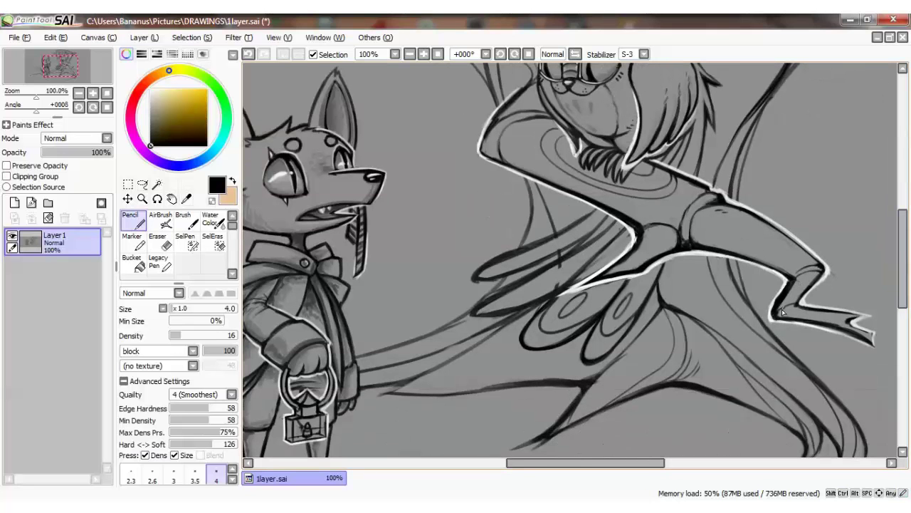
{"action": "left_click", "coordinate": [839, 276], "text": "alt"}
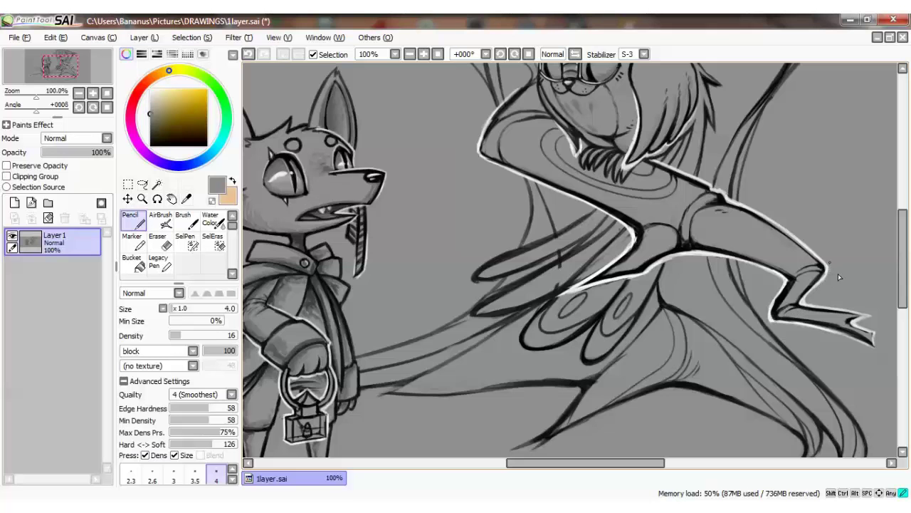
Step: Paint gray over the existing muzzle and mouth lines below the horned creature's nose
{"action": "scroll", "coordinate": [786, 239], "scroll_direction": "up", "scroll_amount": 3}
{"action": "left_click", "coordinate": [540, 200], "text": "alt"}
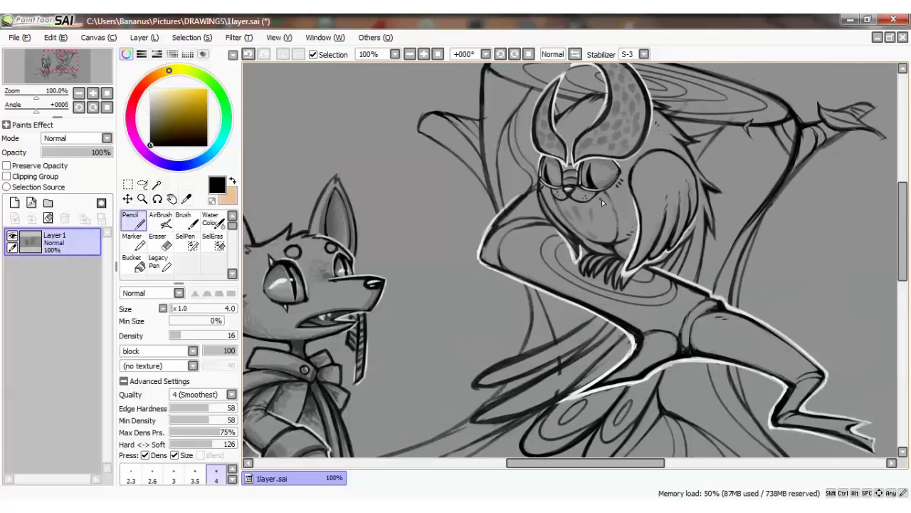
{"action": "scroll", "coordinate": [601, 203], "scroll_direction": "up", "scroll_amount": 2}
{"action": "left_click", "coordinate": [546, 207], "text": "alt"}
{"action": "key", "text": "ctrl+z"}
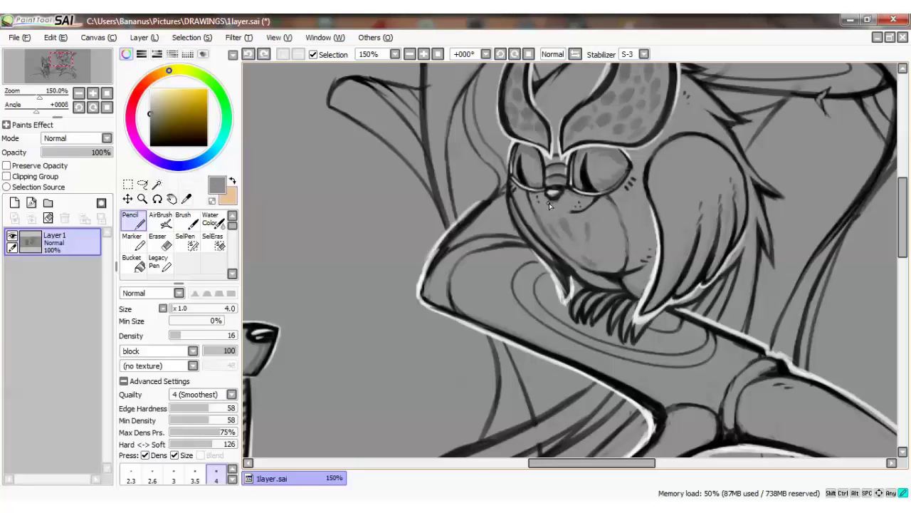
{"action": "left_click", "coordinate": [598, 201], "text": "alt"}
{"action": "key", "text": "ctrl+y"}
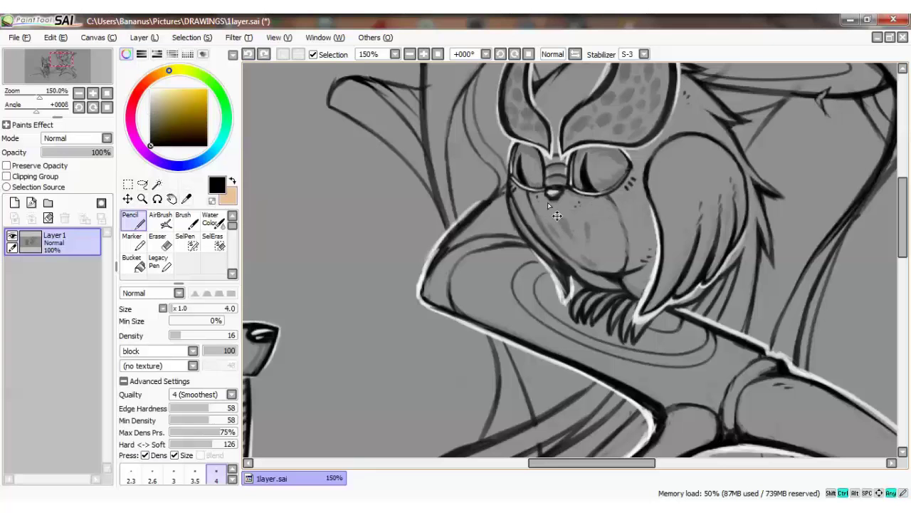
Step: Draw a wide grin with a row of teeth under the nose and clean its edges with gray
{"action": "key", "text": "ctrl+z"}
{"action": "key", "text": "ctrl+y"}
{"action": "key", "text": "ctrl+z"}
{"action": "key", "text": "ctrl+y"}
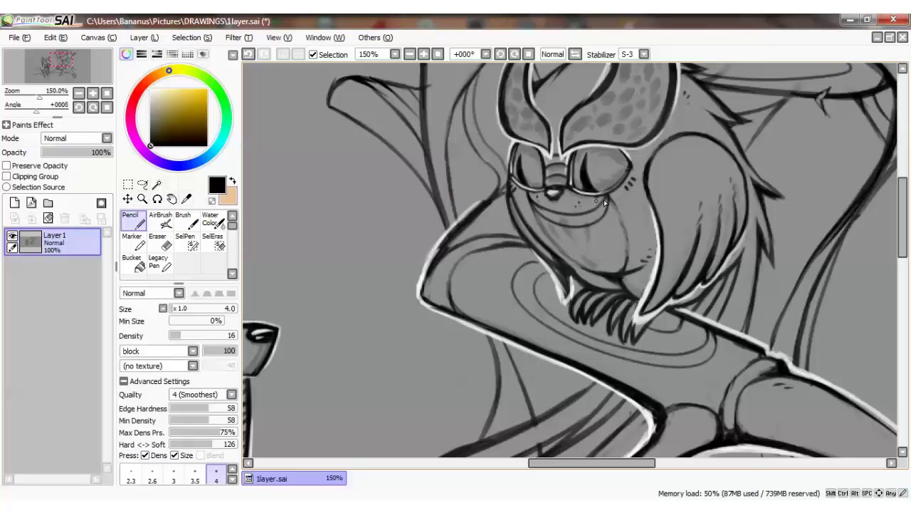
{"action": "key", "text": "ctrl+z"}
{"action": "key", "text": "ctrl+y"}
{"action": "key", "text": "ctrl+z"}
{"action": "key", "text": "ctrl+y"}
{"action": "key", "text": "ctrl+y"}
{"action": "key", "text": "ctrl+z"}
{"action": "key", "text": "ctrl+z"}
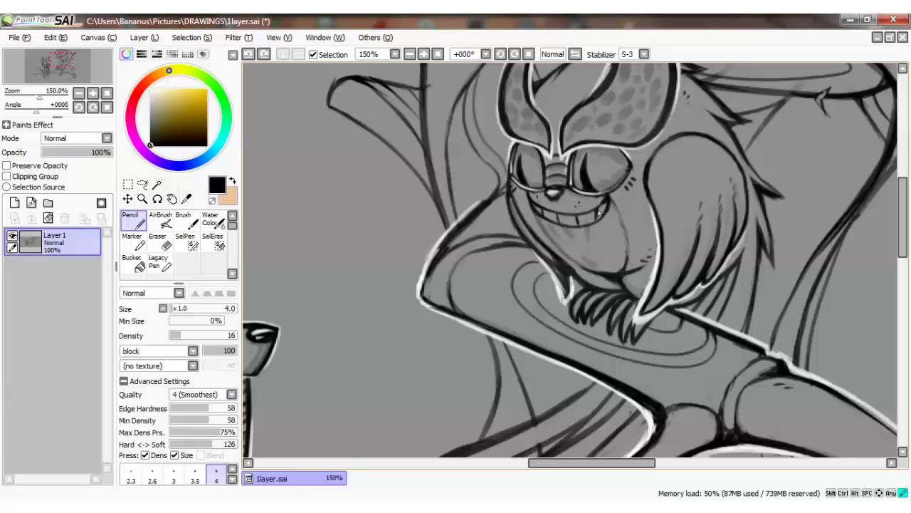
{"action": "key", "text": "ctrl+y"}
{"action": "left_click", "coordinate": [562, 219], "text": "alt"}
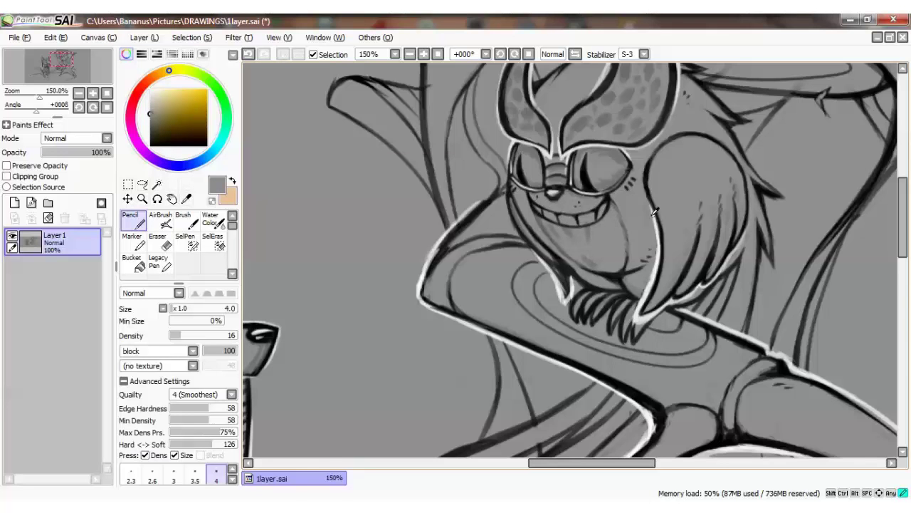
Step: Try a new stroke across the creature's larger eye in a sampled color
{"action": "scroll", "coordinate": [618, 204], "scroll_direction": "up", "scroll_amount": 2}
{"action": "left_click", "coordinate": [578, 208], "text": "alt"}
{"action": "mouse_move", "coordinate": [630, 210]}
{"action": "left_mouse_down"}
{"action": "mouse_move", "coordinate": [571, 211]}
{"action": "mouse_move", "coordinate": [587, 199]}
{"action": "mouse_move", "coordinate": [515, 219]}
{"action": "mouse_move", "coordinate": [577, 200]}
{"action": "mouse_move", "coordinate": [627, 203]}
{"action": "mouse_move", "coordinate": [517, 198]}
{"action": "mouse_move", "coordinate": [588, 212]}
{"action": "mouse_move", "coordinate": [625, 192]}
{"action": "mouse_move", "coordinate": [635, 214]}
{"action": "mouse_move", "coordinate": [580, 213]}
{"action": "left_mouse_up"}
{"action": "key", "text": "ctrl+z"}
{"action": "key", "text": "ctrl+y"}
Step: Undo the eye strokes and the toothy grin
{"action": "key", "text": "ctrl+z"}
{"action": "key", "text": "ctrl+z"}
{"action": "key", "text": "ctrl+z"}
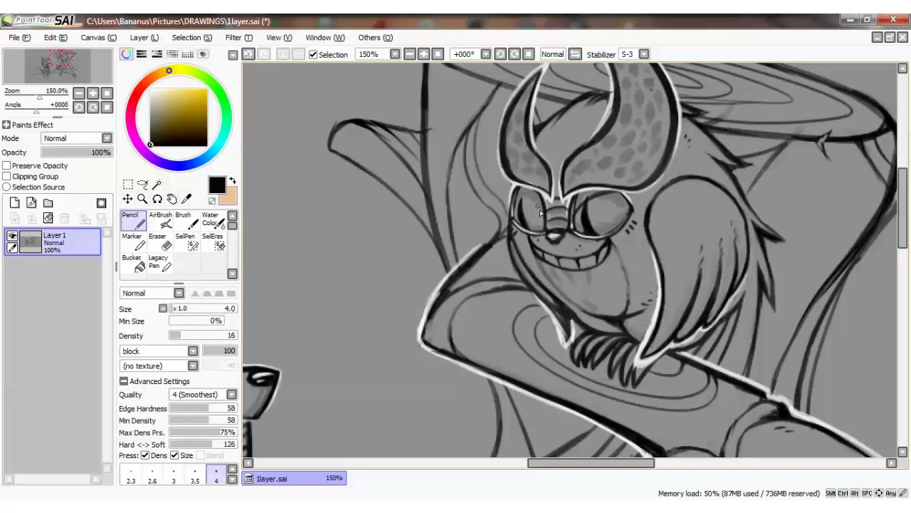
{"action": "key", "text": "ctrl+z"}
{"action": "key", "text": "ctrl+z"}
{"action": "key", "text": "ctrl+z"}
{"action": "key", "text": "ctrl+z"}
{"action": "key", "text": "ctrl+z"}
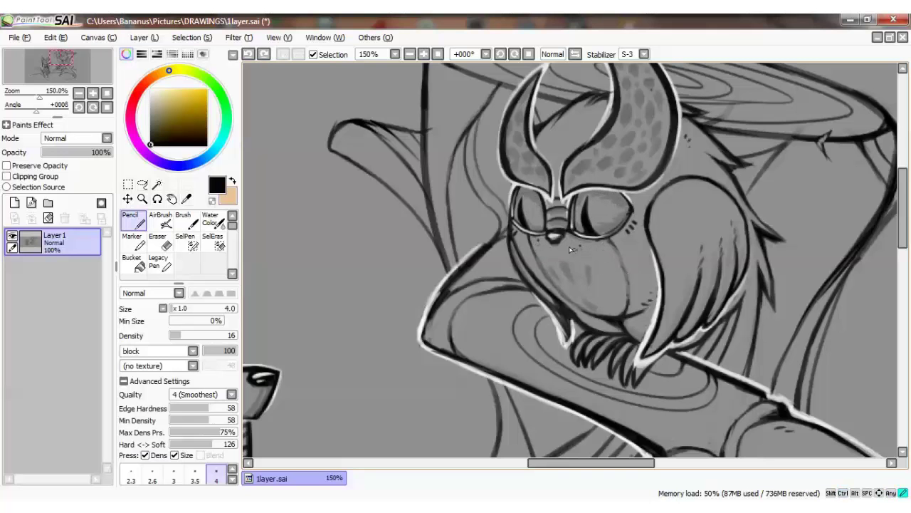
{"action": "key", "text": "ctrl+z"}
Step: Redraw the outline of the creature's belly in black and touch up its lower edge above the claws
{"action": "left_click_drag", "start_coordinate": [571, 244], "coordinate": [556, 288]}
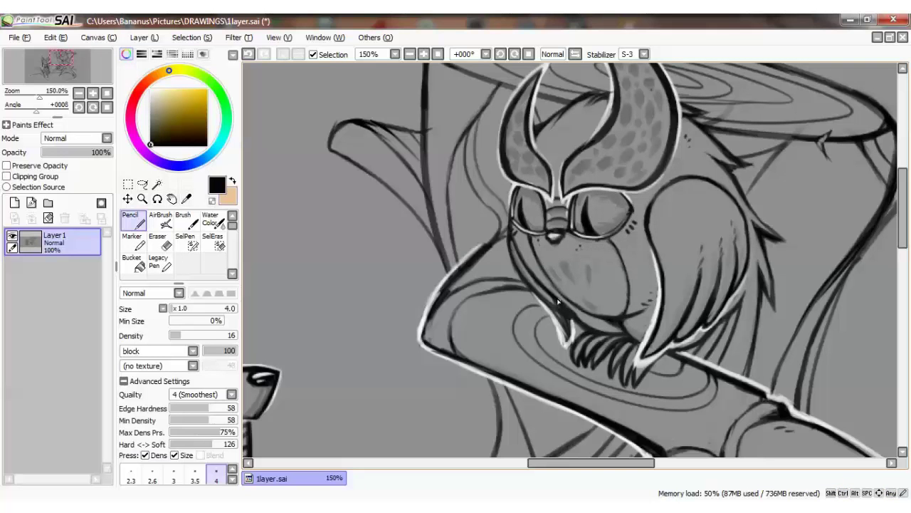
{"action": "left_click", "coordinate": [620, 329], "text": "alt"}
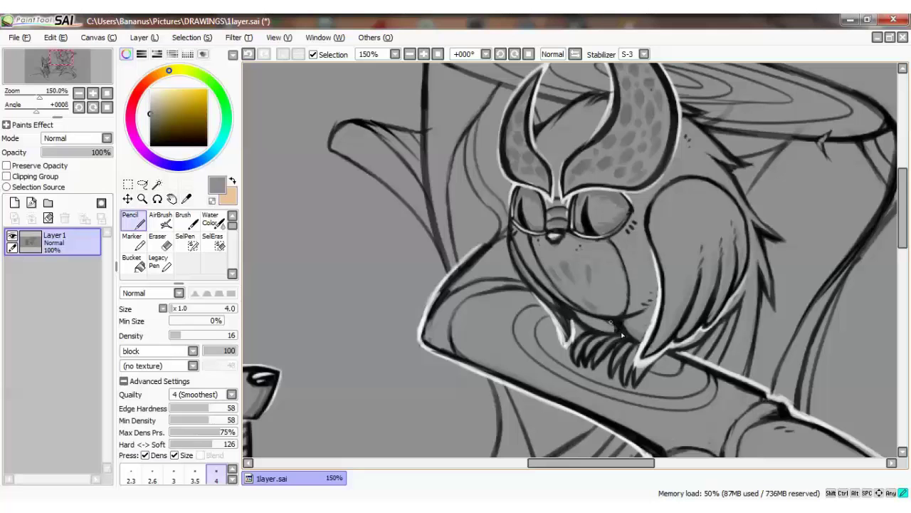
{"action": "left_click", "coordinate": [644, 334], "text": "alt"}
{"action": "key", "text": "ctrl+z"}
Step: Draw a rounded, two-lobed muzzle beneath the nose, retrying the strokes until both cheeks curve evenly
{"action": "left_click_drag", "start_coordinate": [551, 243], "coordinate": [610, 256]}
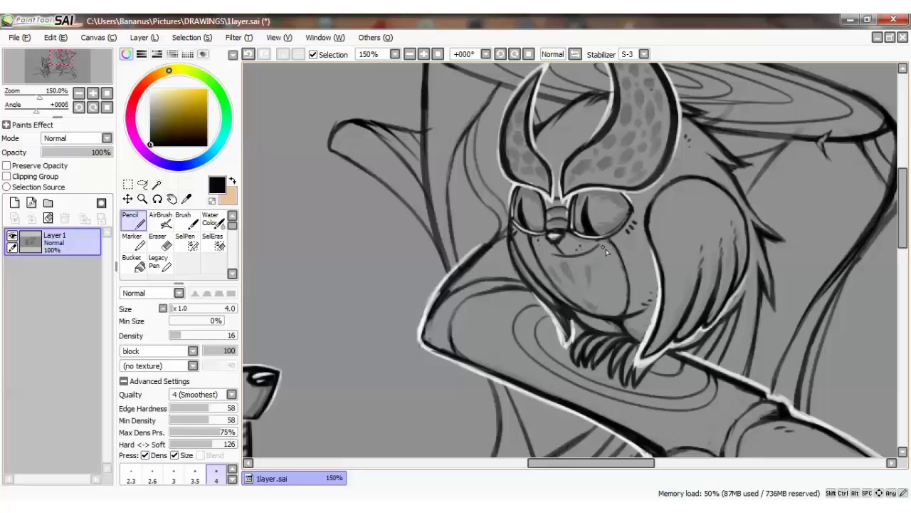
{"action": "key", "text": "ctrl+z"}
{"action": "mouse_move", "coordinate": [551, 245]}
{"action": "left_mouse_down"}
{"action": "mouse_move", "coordinate": [594, 255]}
{"action": "mouse_move", "coordinate": [557, 264]}
{"action": "mouse_move", "coordinate": [561, 253]}
{"action": "left_mouse_up"}
{"action": "key", "text": "ctrl+z"}
{"action": "key", "text": "ctrl+z"}
{"action": "key", "text": "ctrl+z"}
{"action": "key", "text": "ctrl+z"}
{"action": "mouse_move", "coordinate": [556, 245]}
{"action": "left_mouse_down"}
{"action": "mouse_move", "coordinate": [570, 258]}
{"action": "mouse_move", "coordinate": [551, 258]}
{"action": "mouse_move", "coordinate": [561, 257]}
{"action": "mouse_move", "coordinate": [558, 243]}
{"action": "left_mouse_up"}
{"action": "key", "text": "ctrl+z"}
{"action": "key", "text": "ctrl+z"}
{"action": "key", "text": "ctrl+z"}
{"action": "key", "text": "ctrl+z"}
{"action": "left_click", "coordinate": [558, 242], "text": "alt"}
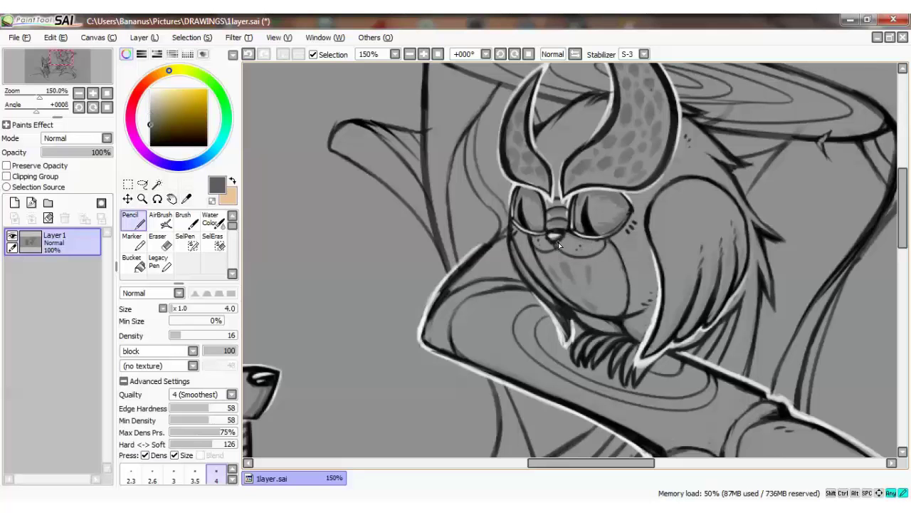
{"action": "left_click", "coordinate": [578, 246], "text": "alt"}
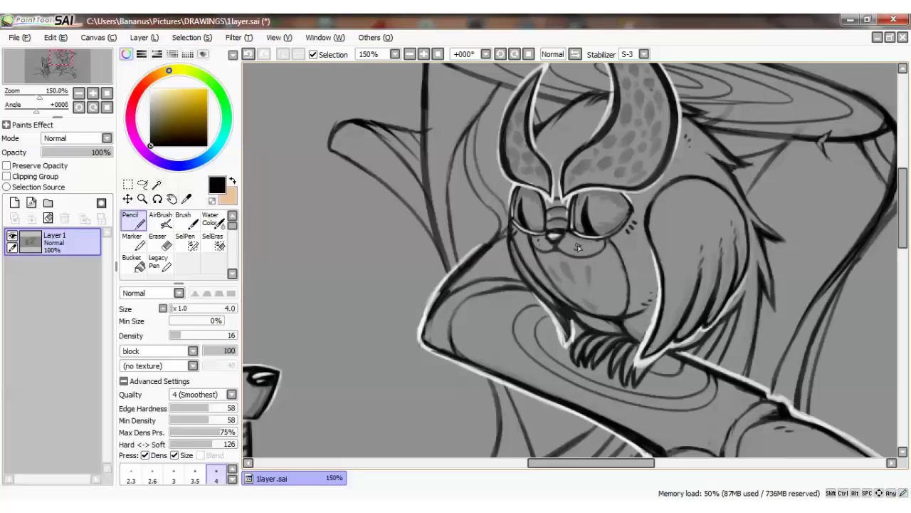
Step: Draw a small lower lip beneath the muzzle and clean around it with the sampled gray
{"action": "left_click_drag", "start_coordinate": [543, 251], "coordinate": [612, 264]}
{"action": "key", "text": "ctrl+z"}
{"action": "left_click_drag", "start_coordinate": [551, 255], "coordinate": [581, 258]}
{"action": "left_click", "coordinate": [569, 266], "text": "alt"}
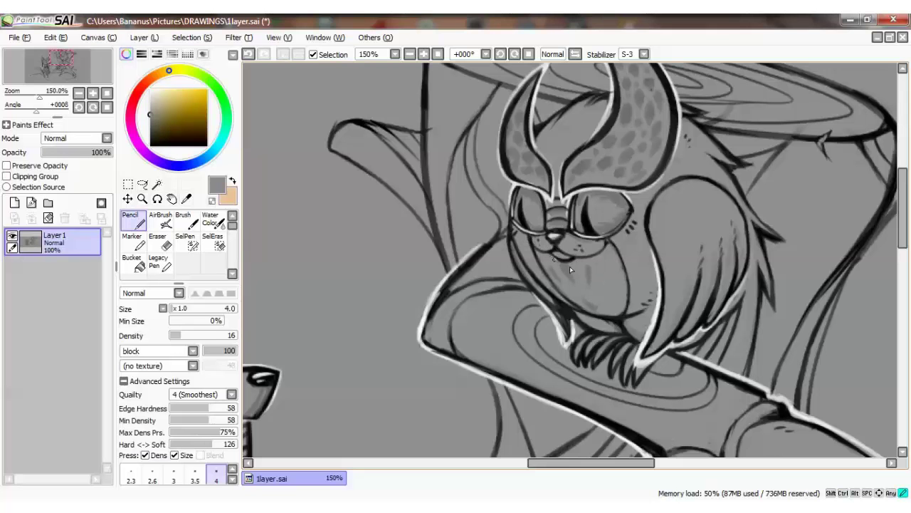
{"action": "left_click", "coordinate": [568, 271], "text": "alt"}
{"action": "left_click", "coordinate": [568, 269], "text": "alt"}
Step: Add small black fur marks on the back of the head beside the larger horn
{"action": "left_click", "coordinate": [591, 185], "text": "alt"}
{"action": "scroll", "coordinate": [567, 269], "scroll_direction": "down", "scroll_amount": 2}
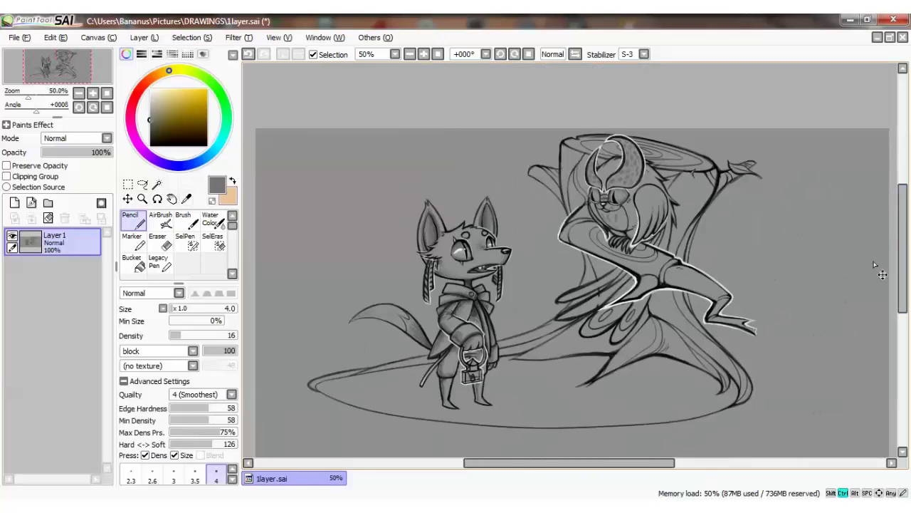
{"action": "scroll", "coordinate": [814, 240], "scroll_direction": "up", "scroll_amount": 1}
{"action": "scroll", "coordinate": [814, 239], "scroll_direction": "up", "scroll_amount": 1}
{"action": "left_click", "coordinate": [640, 217], "text": "alt"}
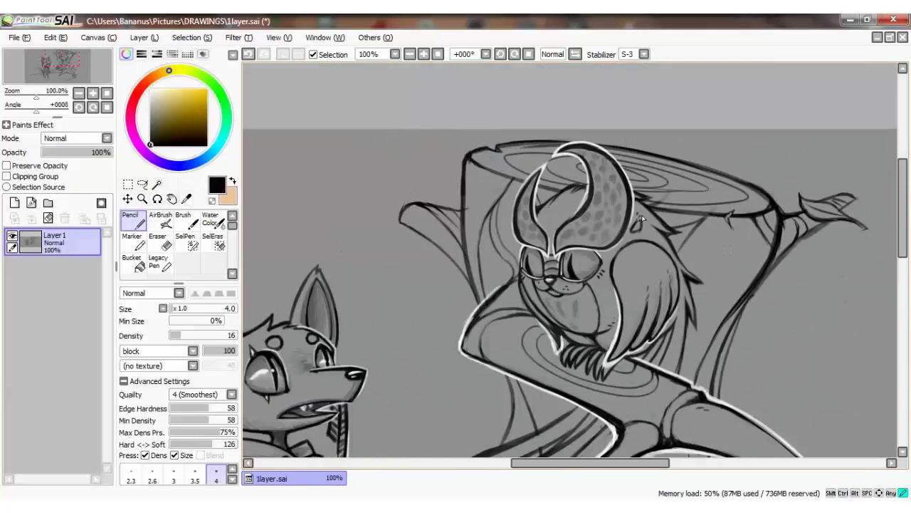
Step: Paint background gray over the stray vertical tick crossing the long tail feathers
{"action": "scroll", "coordinate": [612, 235], "scroll_direction": "down", "scroll_amount": 5}
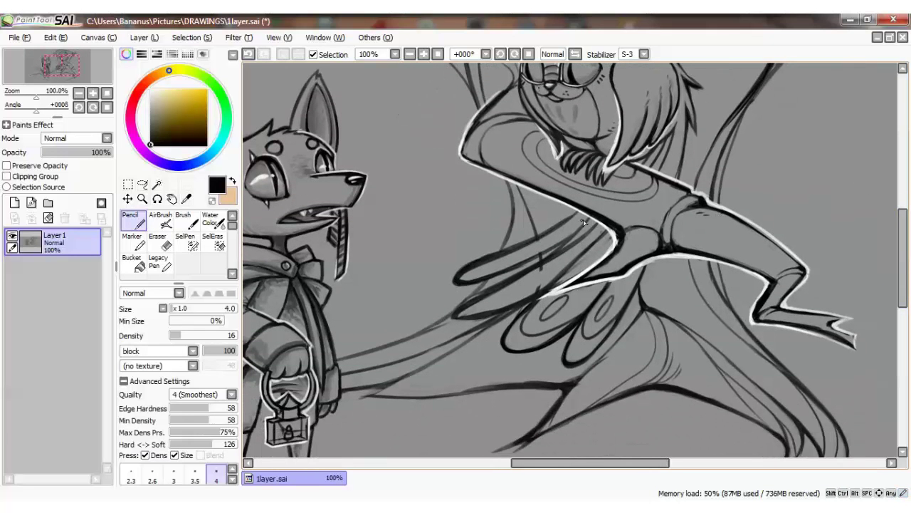
{"action": "left_click", "coordinate": [532, 242], "text": "alt"}
{"action": "left_click_drag", "start_coordinate": [559, 261], "coordinate": [541, 285]}
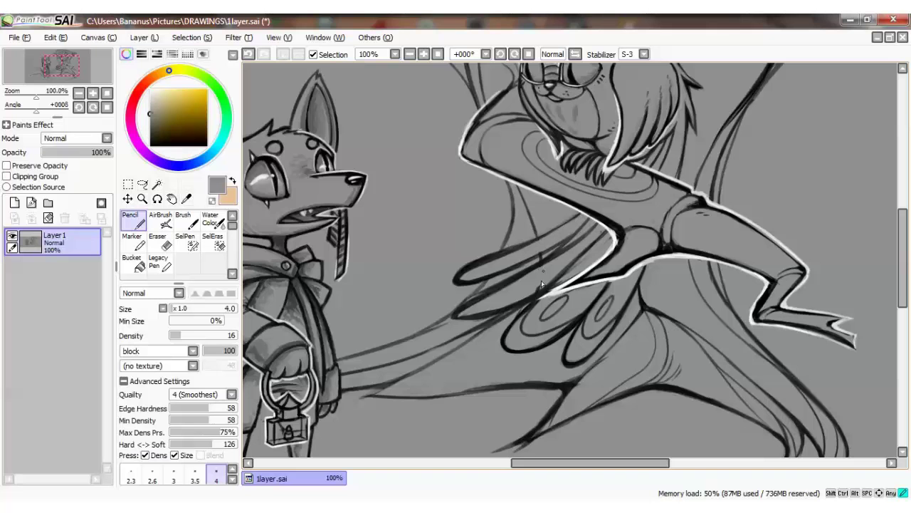
Step: Redraw the rounded outline of the lower long feather and tidy the feather bases beneath the body with sampled colors
{"action": "mouse_move", "coordinate": [502, 314]}
{"action": "left_mouse_down"}
{"action": "mouse_move", "coordinate": [498, 306]}
{"action": "mouse_move", "coordinate": [534, 292]}
{"action": "mouse_move", "coordinate": [484, 317]}
{"action": "mouse_move", "coordinate": [531, 299]}
{"action": "left_mouse_up"}
{"action": "left_click", "coordinate": [503, 324], "text": "alt"}
{"action": "key", "text": "ctrl+z"}
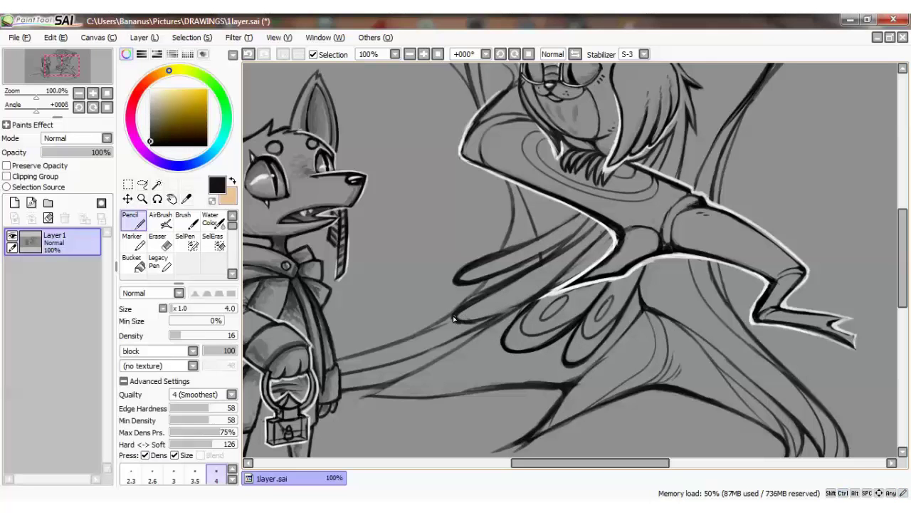
{"action": "left_click_drag", "start_coordinate": [455, 321], "coordinate": [517, 311]}
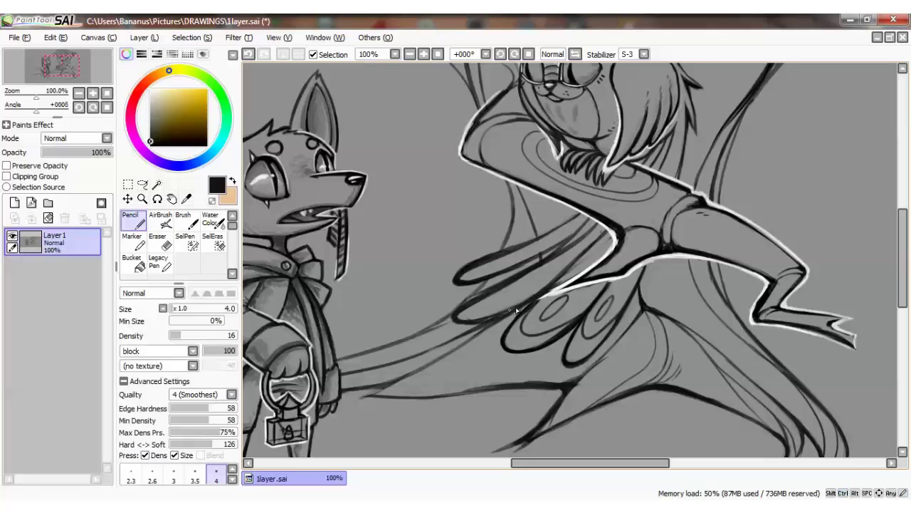
{"action": "left_click", "coordinate": [582, 219], "text": "alt"}
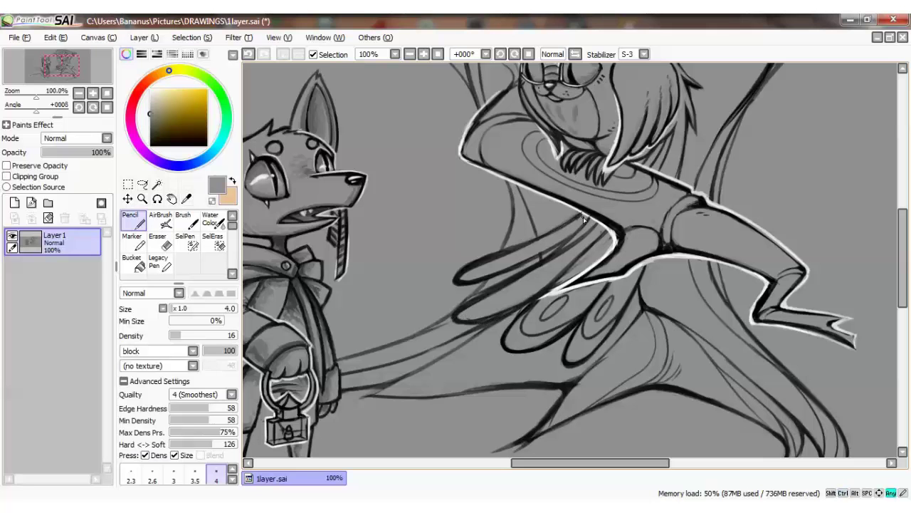
{"action": "left_click", "coordinate": [607, 242], "text": "alt"}
{"action": "scroll", "coordinate": [630, 192], "scroll_direction": "down", "scroll_amount": 3}
{"action": "scroll", "coordinate": [560, 319], "scroll_direction": "up", "scroll_amount": 3}
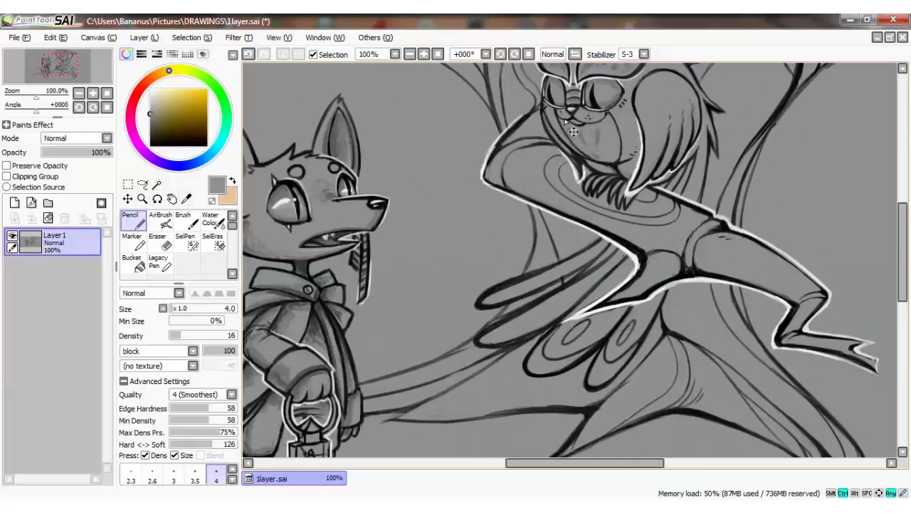
Step: Paint background gray over the long upper tail feather beneath the seat, enlarging the pencil to size 9
{"action": "left_click", "coordinate": [523, 338], "text": "alt"}
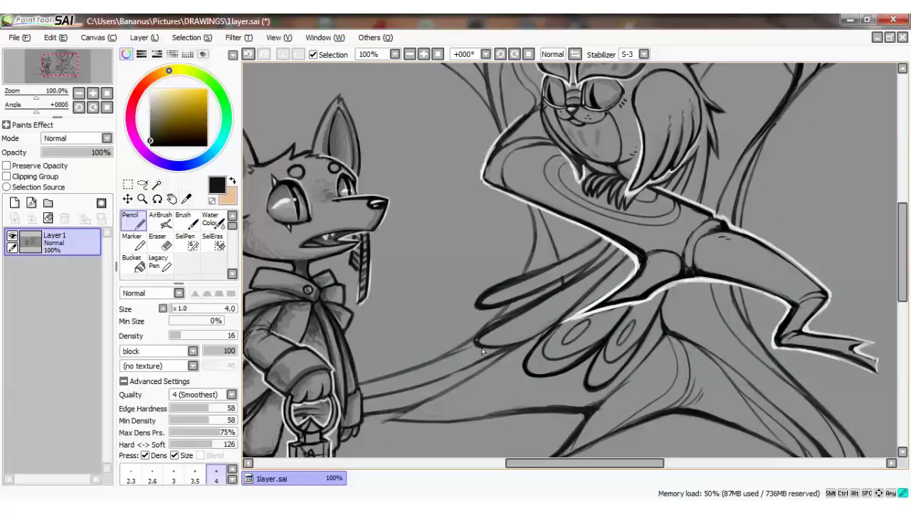
{"action": "left_click", "coordinate": [604, 250], "text": "alt"}
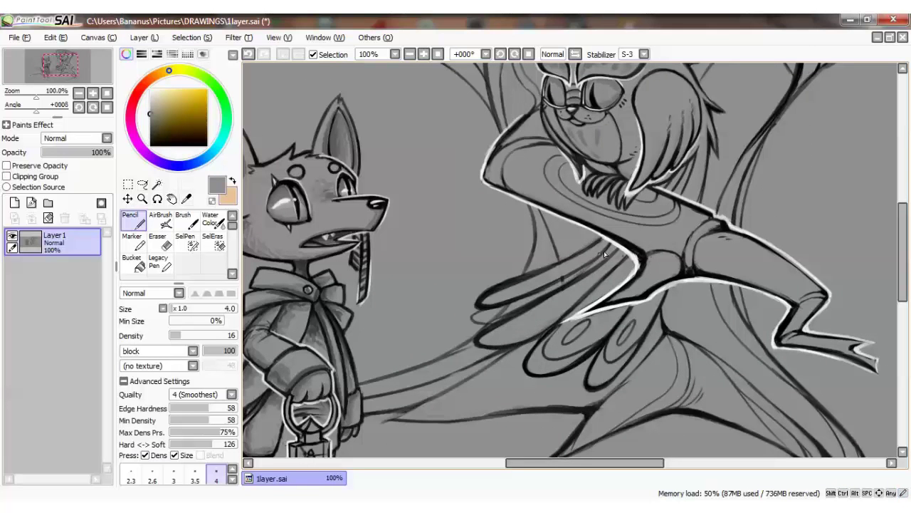
{"action": "mouse_move", "coordinate": [606, 250]}
{"action": "left_mouse_down"}
{"action": "mouse_move", "coordinate": [587, 266]}
{"action": "mouse_move", "coordinate": [579, 251]}
{"action": "mouse_move", "coordinate": [523, 307]}
{"action": "mouse_move", "coordinate": [557, 289]}
{"action": "mouse_move", "coordinate": [497, 320]}
{"action": "mouse_move", "coordinate": [589, 269]}
{"action": "mouse_move", "coordinate": [578, 256]}
{"action": "mouse_move", "coordinate": [490, 301]}
{"action": "mouse_move", "coordinate": [571, 266]}
{"action": "mouse_move", "coordinate": [459, 302]}
{"action": "left_mouse_up"}
{"action": "key", "text": "bracketright"}
{"action": "key", "text": "bracketright"}
{"action": "key", "text": "bracketright"}
{"action": "key", "text": "bracketright"}
{"action": "key", "text": "bracketright"}
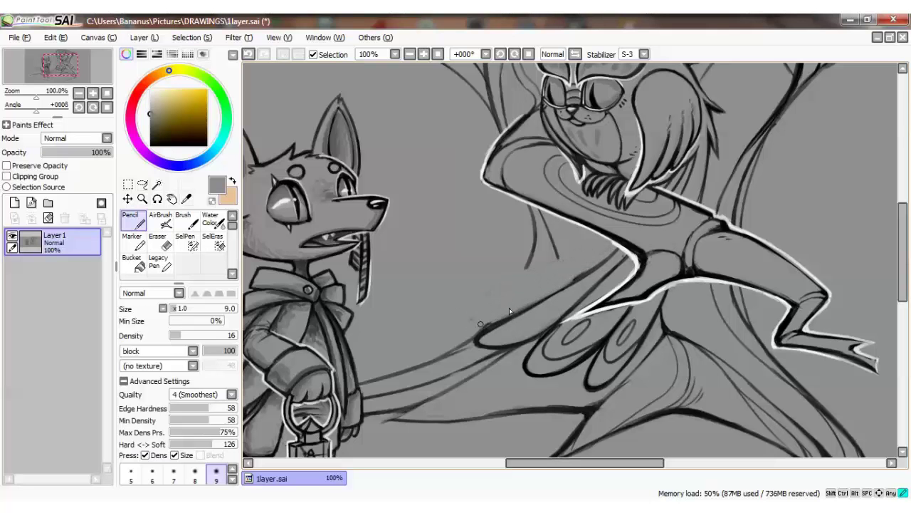
Step: Darken the upper edge of the remaining long feather in sampled black with the pencil at size 4
{"action": "left_click", "coordinate": [476, 341], "text": "alt"}
{"action": "key", "text": "bracketleft"}
{"action": "key", "text": "bracketleft"}
{"action": "key", "text": "bracketleft"}
{"action": "key", "text": "bracketleft"}
{"action": "key", "text": "bracketleft"}
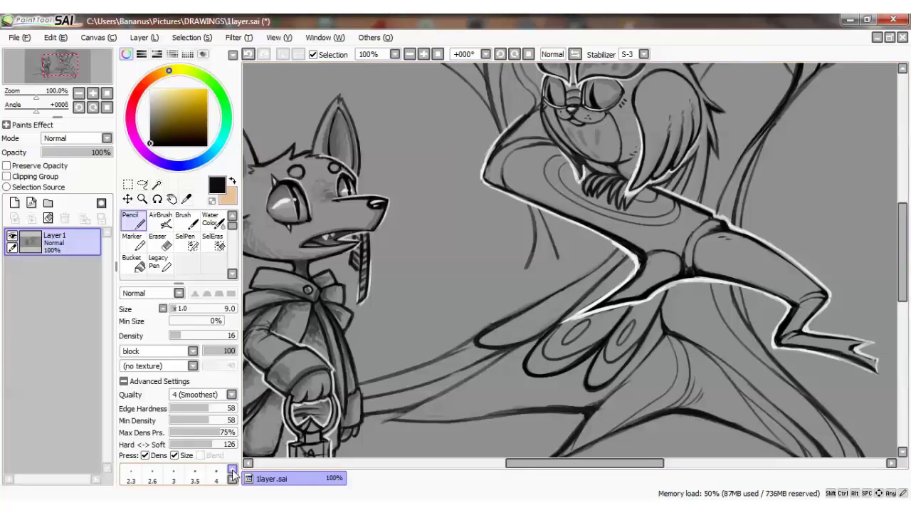
{"action": "left_click_drag", "start_coordinate": [621, 250], "coordinate": [544, 298]}
{"action": "left_click_drag", "start_coordinate": [596, 270], "coordinate": [541, 302]}
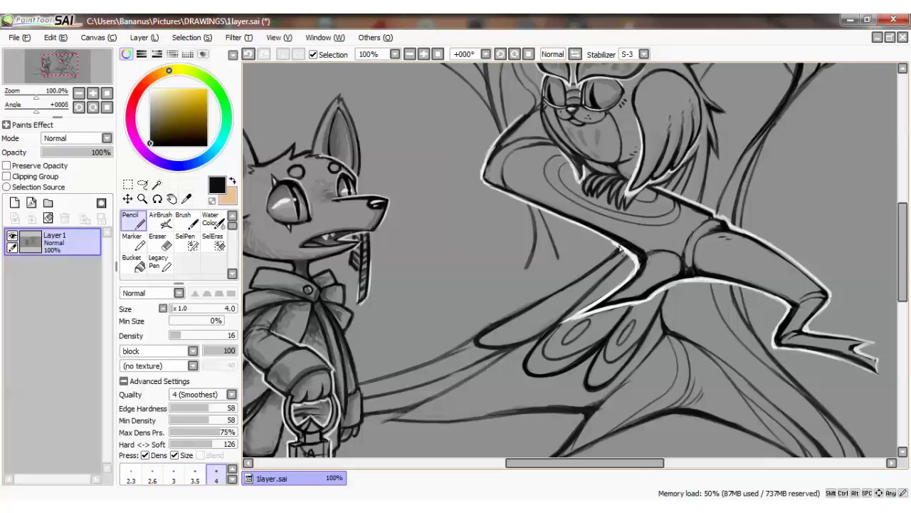
Step: Try several curved black strokes for a new feather above the remaining one, undoing each attempt
{"action": "key", "text": "ctrl+z"}
{"action": "mouse_move", "coordinate": [619, 248]}
{"action": "left_mouse_down"}
{"action": "mouse_move", "coordinate": [545, 305]}
{"action": "mouse_move", "coordinate": [456, 320]}
{"action": "left_mouse_up"}
{"action": "key", "text": "ctrl+z"}
{"action": "left_click_drag", "start_coordinate": [594, 256], "coordinate": [517, 284]}
{"action": "key", "text": "ctrl+z"}
{"action": "left_click_drag", "start_coordinate": [618, 245], "coordinate": [487, 308]}
{"action": "key", "text": "ctrl+z"}
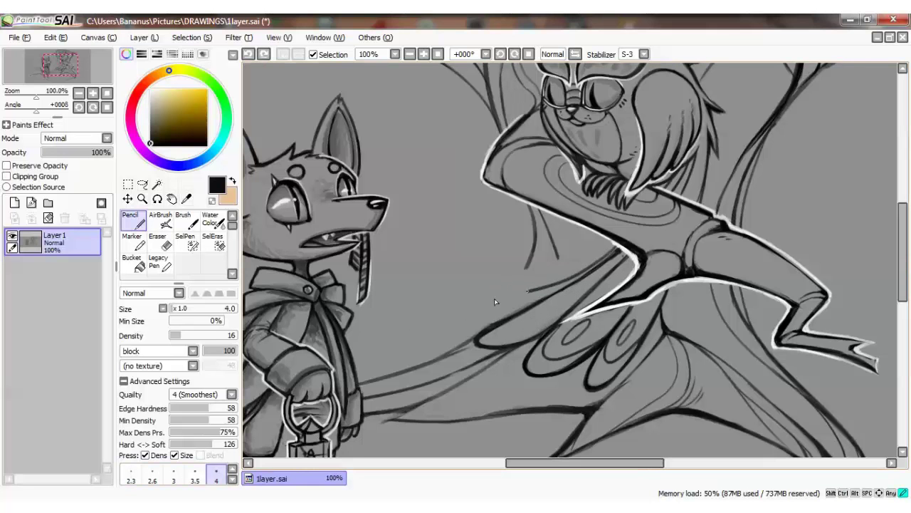
{"action": "key", "text": "ctrl+z"}
Step: Draw a shorter, narrow feather above the remaining one and add small inner ovals to both feathers
{"action": "mouse_move", "coordinate": [618, 246]}
{"action": "left_mouse_down"}
{"action": "mouse_move", "coordinate": [530, 304]}
{"action": "mouse_move", "coordinate": [498, 307]}
{"action": "mouse_move", "coordinate": [498, 314]}
{"action": "mouse_move", "coordinate": [494, 305]}
{"action": "mouse_move", "coordinate": [548, 296]}
{"action": "mouse_move", "coordinate": [482, 310]}
{"action": "mouse_move", "coordinate": [602, 239]}
{"action": "left_mouse_up"}
{"action": "left_click", "coordinate": [618, 250], "text": "alt"}
{"action": "key", "text": "ctrl+z"}
{"action": "left_click", "coordinate": [621, 259], "text": "alt"}
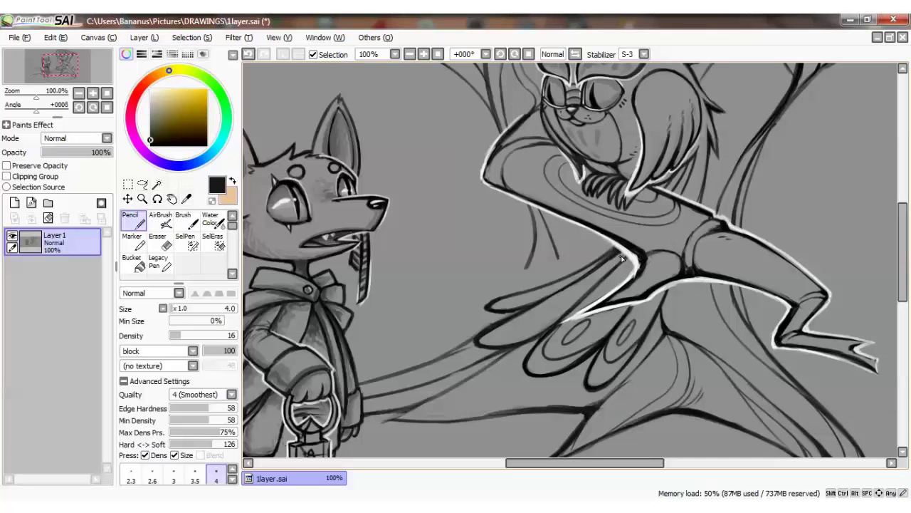
{"action": "mouse_move", "coordinate": [499, 338]}
{"action": "left_mouse_down"}
{"action": "mouse_move", "coordinate": [498, 326]}
{"action": "mouse_move", "coordinate": [543, 331]}
{"action": "left_mouse_up"}
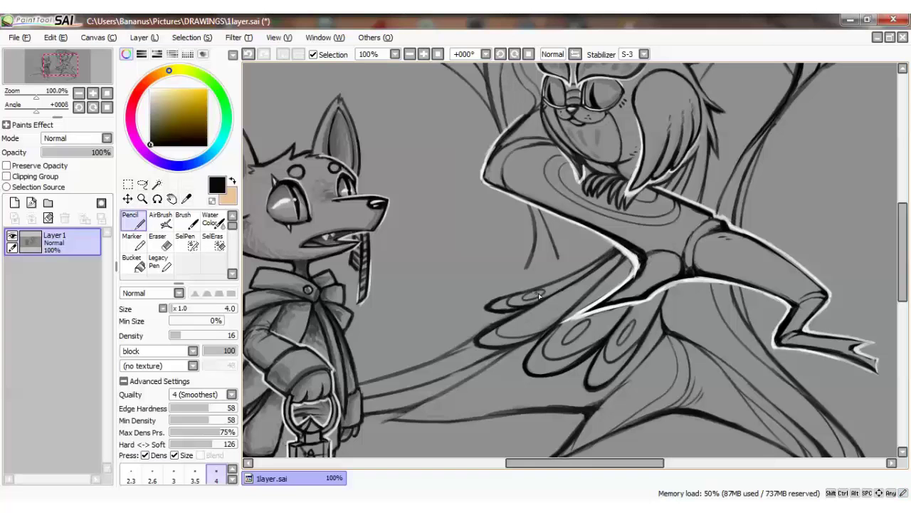
Step: Raise the pencil density to 22 and clean the gaps around the two upper feather tips with background gray
{"action": "left_click", "coordinate": [490, 319], "text": "alt"}
{"action": "key", "text": "ctrl+z"}
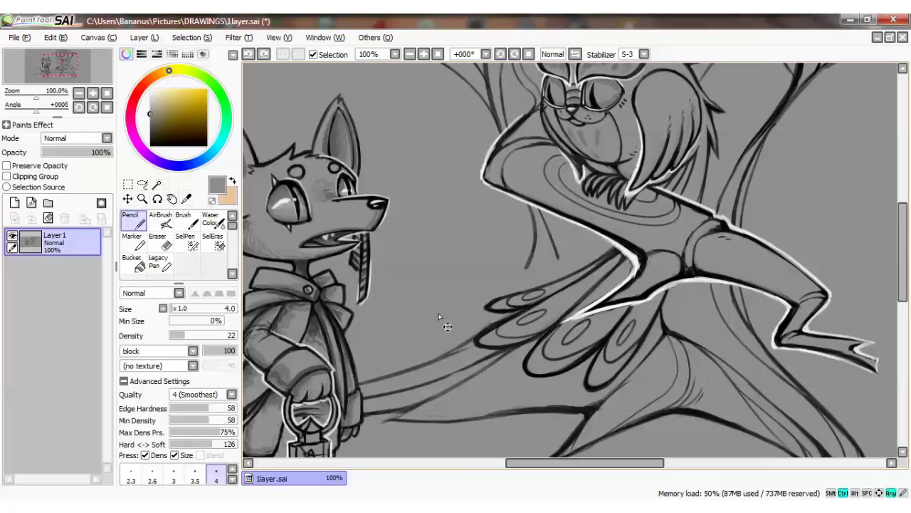
{"action": "mouse_move", "coordinate": [497, 313]}
{"action": "left_mouse_down"}
{"action": "mouse_move", "coordinate": [472, 336]}
{"action": "mouse_move", "coordinate": [498, 323]}
{"action": "left_mouse_up"}
{"action": "left_click", "coordinate": [473, 344], "text": "alt"}
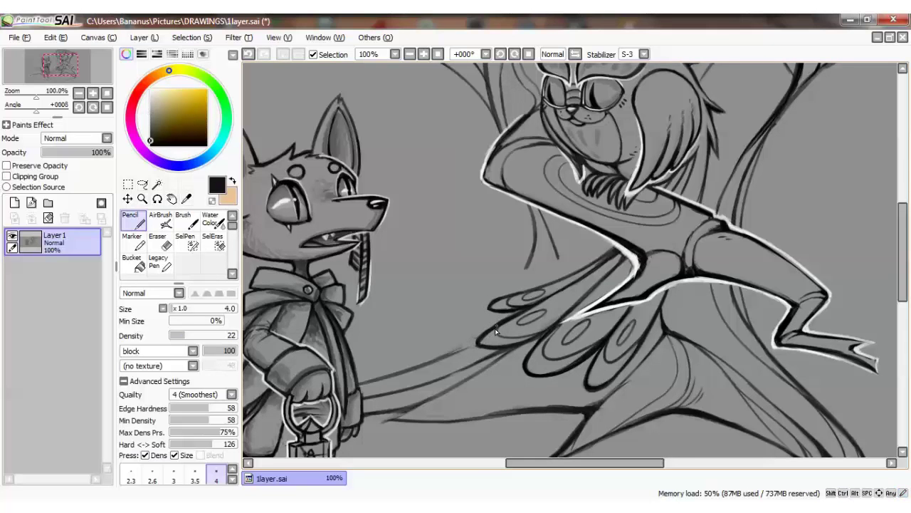
Step: Redraw the curved tree trunk and root lines running behind the two upper feathers
{"action": "key", "text": "ctrl+z"}
{"action": "mouse_move", "coordinate": [533, 212]}
{"action": "left_mouse_down"}
{"action": "mouse_move", "coordinate": [522, 287]}
{"action": "mouse_move", "coordinate": [456, 352]}
{"action": "mouse_move", "coordinate": [494, 322]}
{"action": "mouse_move", "coordinate": [436, 364]}
{"action": "mouse_move", "coordinate": [460, 352]}
{"action": "mouse_move", "coordinate": [427, 365]}
{"action": "left_mouse_up"}
{"action": "key", "text": "ctrl+z"}
{"action": "key", "text": "ctrl+z"}
{"action": "key", "text": "ctrl+z"}
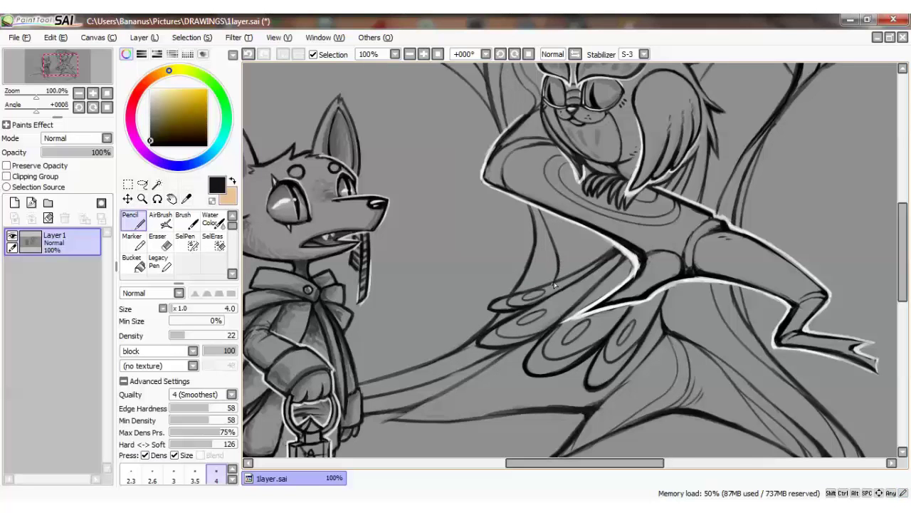
Step: Paint sampled gray over the inner feather line running down beside the creature's bent knee
{"action": "scroll", "coordinate": [606, 238], "scroll_direction": "up", "scroll_amount": 1}
{"action": "scroll", "coordinate": [607, 239], "scroll_direction": "down", "scroll_amount": 2}
{"action": "scroll", "coordinate": [642, 264], "scroll_direction": "up", "scroll_amount": 1}
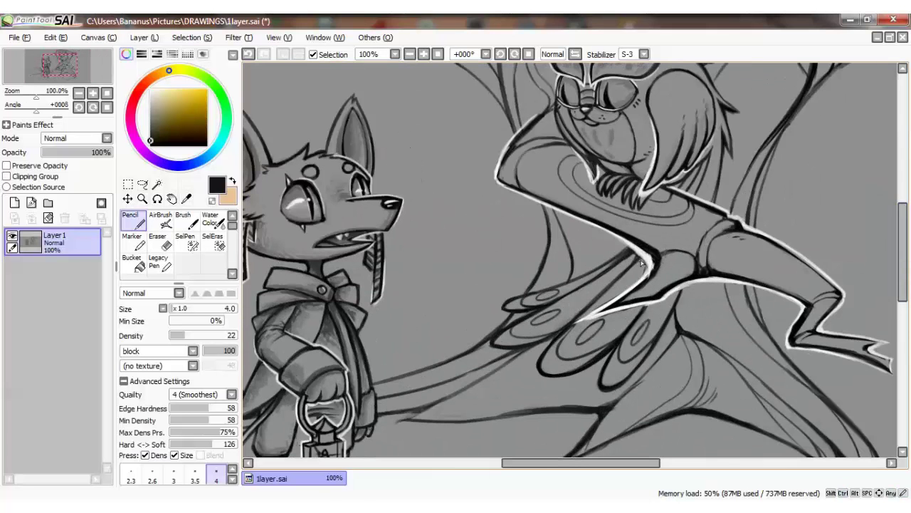
{"action": "left_click", "coordinate": [616, 285], "text": "alt"}
{"action": "left_click_drag", "start_coordinate": [636, 262], "coordinate": [605, 302]}
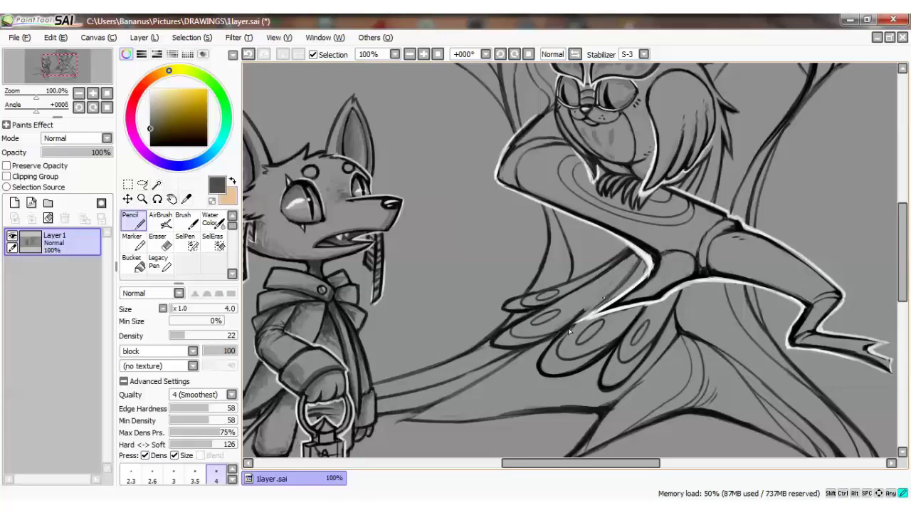
{"action": "key", "text": "ctrl+z"}
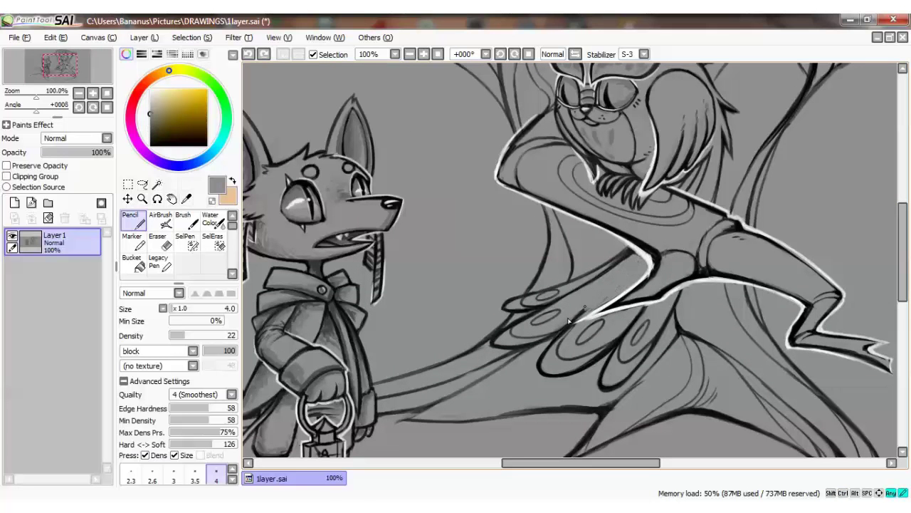
{"action": "key", "text": "ctrl+y"}
{"action": "left_click", "coordinate": [645, 262], "text": "alt"}
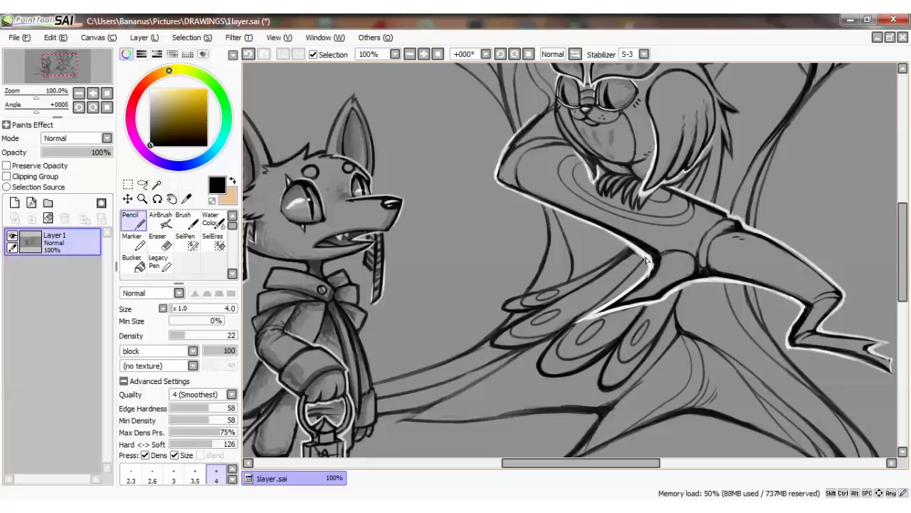
Step: Touch up the white outline of the creature's bent leg and clean the tree lines beneath it with sampled colors
{"action": "left_click", "coordinate": [603, 305], "text": "alt"}
{"action": "left_click_drag", "start_coordinate": [602, 308], "coordinate": [596, 319]}
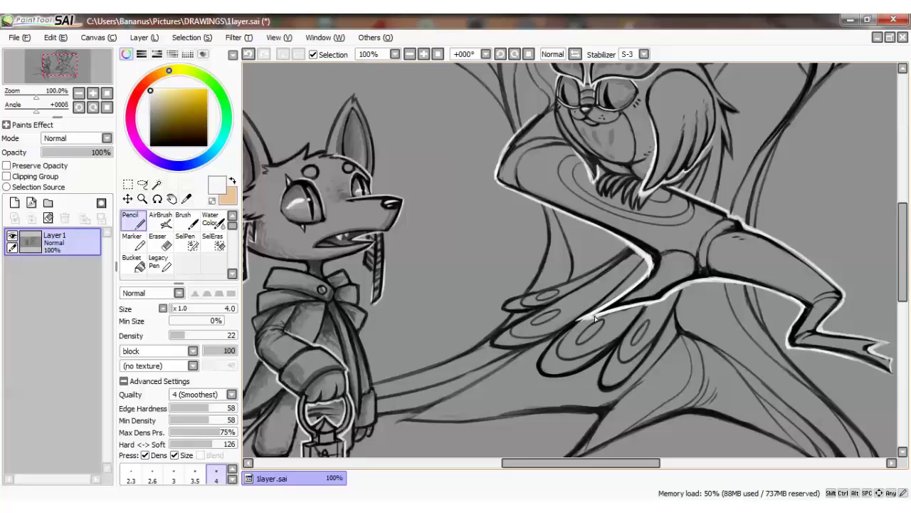
{"action": "left_click", "coordinate": [597, 319], "text": "alt"}
{"action": "left_click_drag", "start_coordinate": [643, 259], "coordinate": [626, 279]}
{"action": "left_click", "coordinate": [676, 295], "text": "alt"}
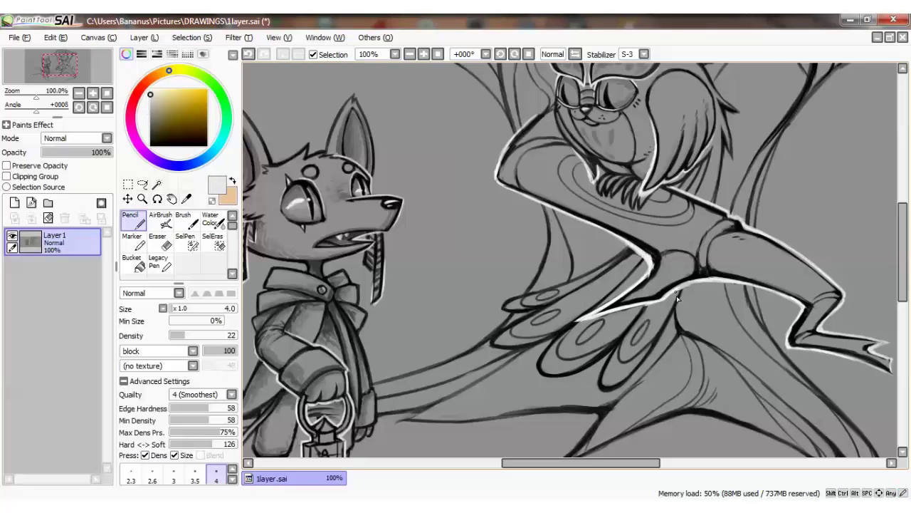
{"action": "scroll", "coordinate": [653, 305], "scroll_direction": "up", "scroll_amount": 1}
{"action": "scroll", "coordinate": [653, 305], "scroll_direction": "down", "scroll_amount": 4}
{"action": "scroll", "coordinate": [654, 304], "scroll_direction": "up", "scroll_amount": 2}
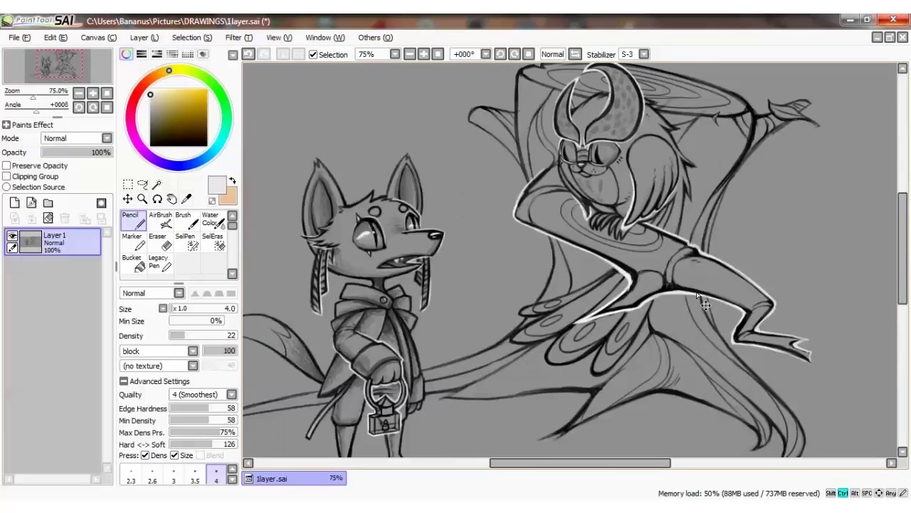
{"action": "left_click", "coordinate": [700, 299], "text": "alt"}
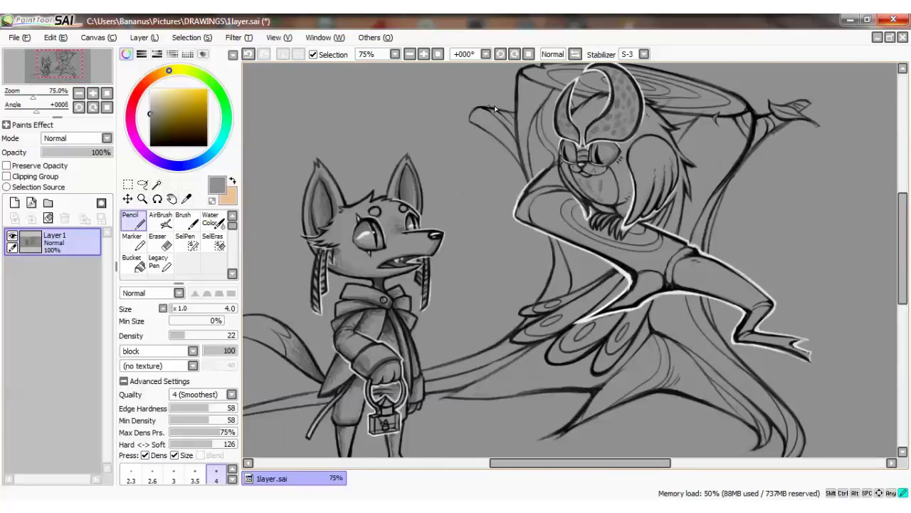
Step: Add a small fur notch to the edge of the fox's far ear and tidy the tuft on its head
{"action": "left_click_drag", "start_coordinate": [903, 249], "coordinate": [903, 258]}
{"action": "left_click_drag", "start_coordinate": [580, 462], "coordinate": [560, 463]}
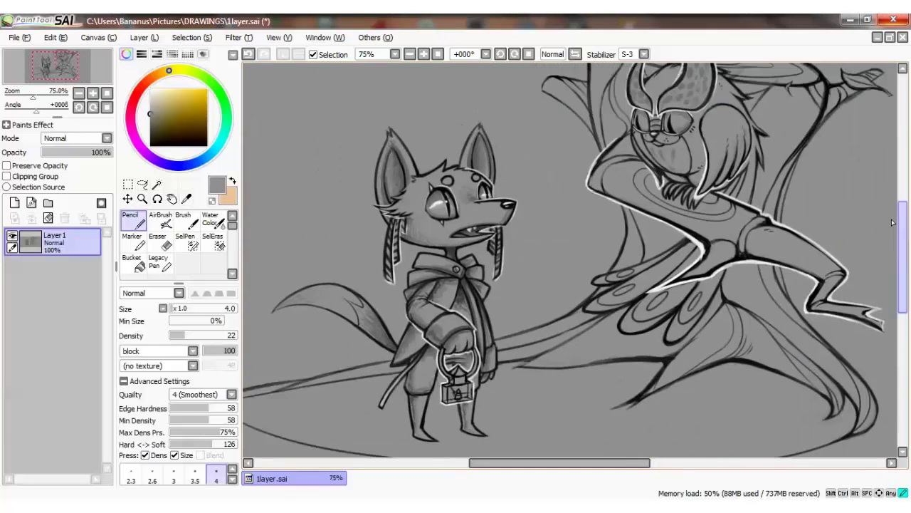
{"action": "scroll", "coordinate": [892, 223], "scroll_direction": "up", "scroll_amount": 1}
{"action": "left_click", "coordinate": [518, 220], "text": "alt"}
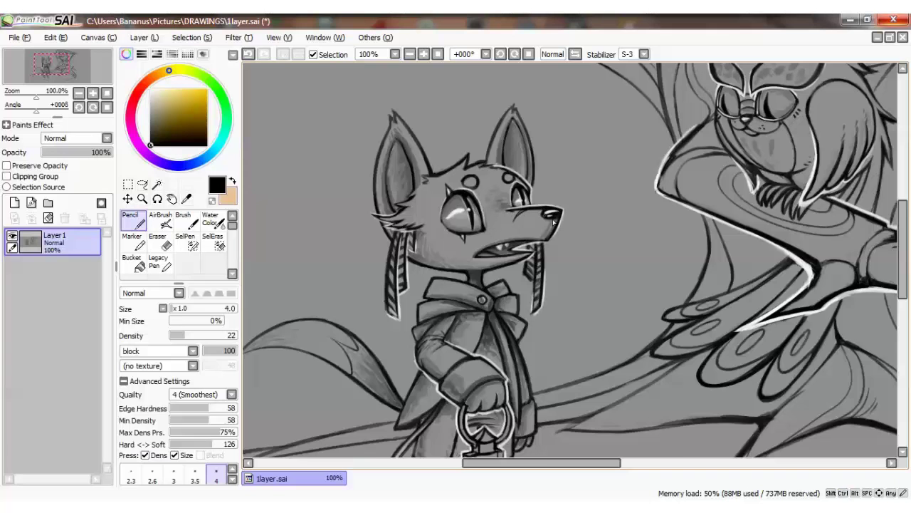
{"action": "scroll", "coordinate": [554, 223], "scroll_direction": "up", "scroll_amount": 1}
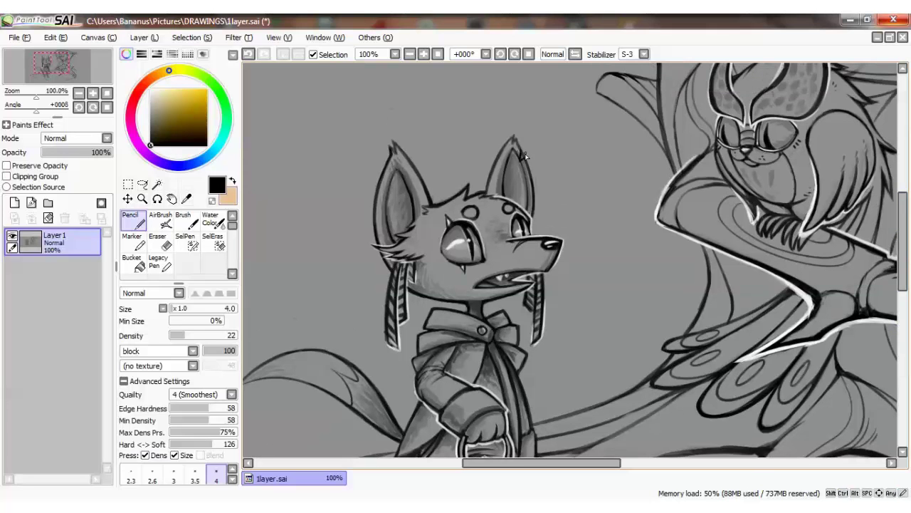
{"action": "left_click", "coordinate": [526, 157], "text": "alt"}
{"action": "scroll", "coordinate": [577, 178], "scroll_direction": "down", "scroll_amount": 1}
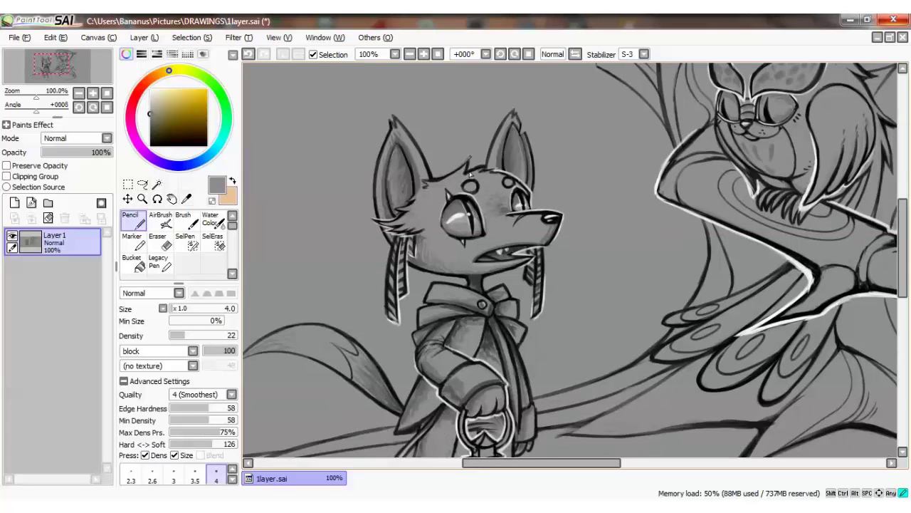
{"action": "left_click", "coordinate": [470, 170], "text": "alt"}
{"action": "key", "text": "ctrl+z"}
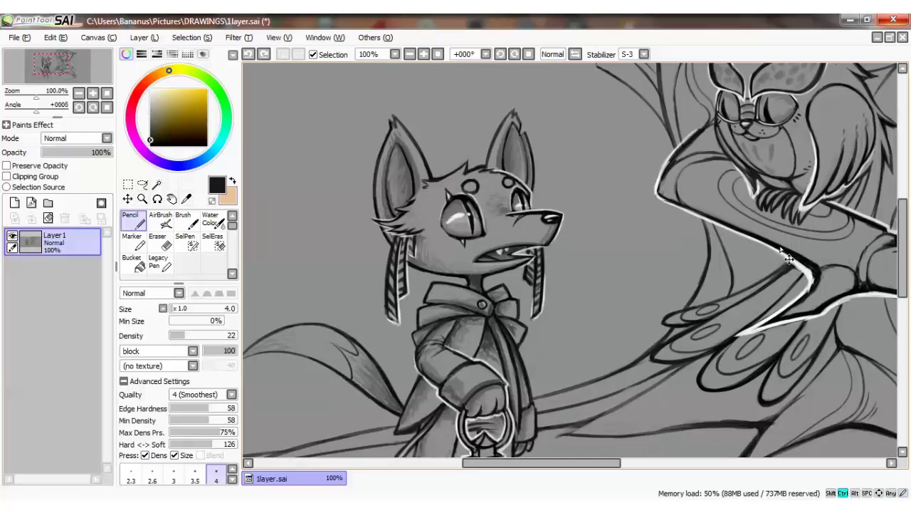
Step: Refine the fox's lantern handle below the hand and add light gray highlights to the handle and lantern box
{"action": "scroll", "coordinate": [502, 195], "scroll_direction": "down", "scroll_amount": 3}
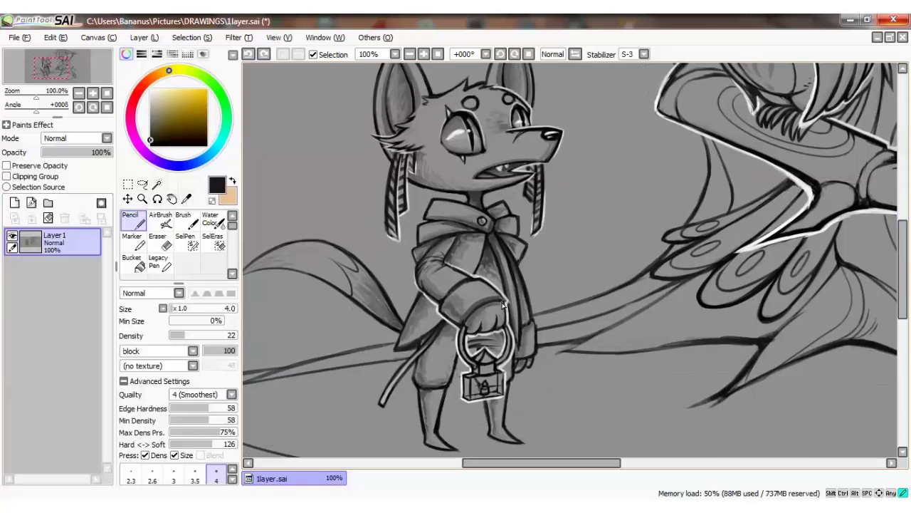
{"action": "mouse_move", "coordinate": [488, 338]}
{"action": "left_mouse_down"}
{"action": "mouse_move", "coordinate": [509, 333]}
{"action": "mouse_move", "coordinate": [497, 333]}
{"action": "left_mouse_up"}
{"action": "left_click", "coordinate": [495, 340], "text": "alt"}
{"action": "scroll", "coordinate": [752, 295], "scroll_direction": "down", "scroll_amount": 1}
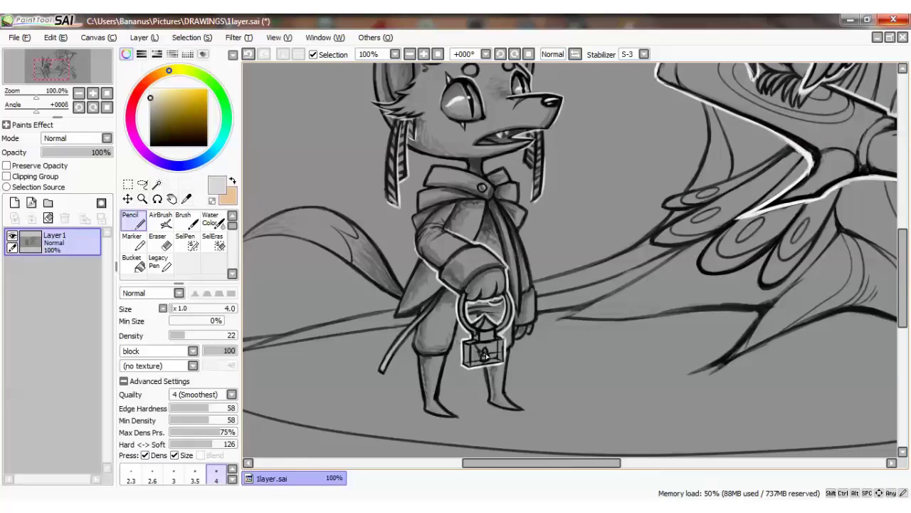
{"action": "mouse_move", "coordinate": [488, 334]}
{"action": "left_mouse_down"}
{"action": "mouse_move", "coordinate": [498, 326]}
{"action": "mouse_move", "coordinate": [473, 361]}
{"action": "left_mouse_up"}
{"action": "mouse_move", "coordinate": [478, 346]}
{"action": "left_mouse_down"}
{"action": "mouse_move", "coordinate": [502, 342]}
{"action": "mouse_move", "coordinate": [504, 356]}
{"action": "mouse_move", "coordinate": [490, 365]}
{"action": "left_mouse_up"}
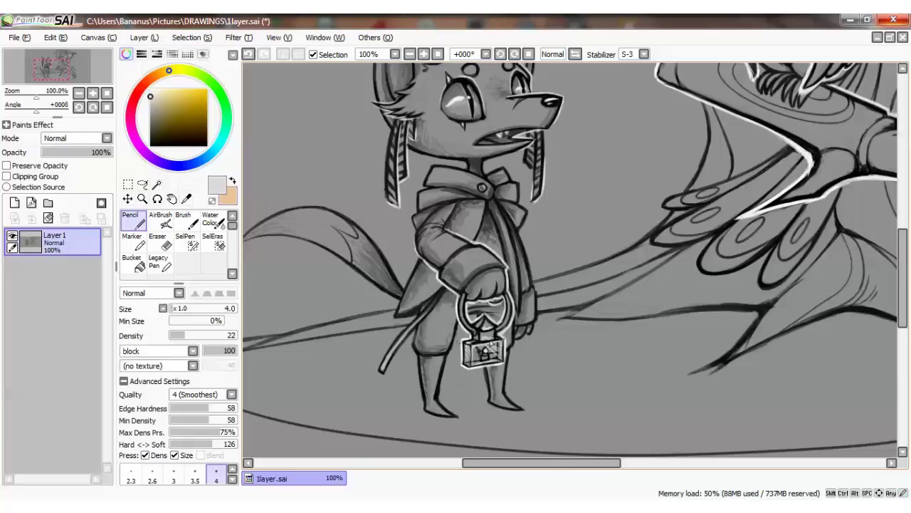
Step: Add light hatching to the fox's trousers and lower legs, undoing the stray strokes
{"action": "left_click_drag", "start_coordinate": [474, 299], "coordinate": [508, 292]}
{"action": "mouse_move", "coordinate": [439, 404]}
{"action": "left_mouse_down"}
{"action": "mouse_move", "coordinate": [450, 419]}
{"action": "mouse_move", "coordinate": [433, 360]}
{"action": "mouse_move", "coordinate": [508, 407]}
{"action": "left_mouse_up"}
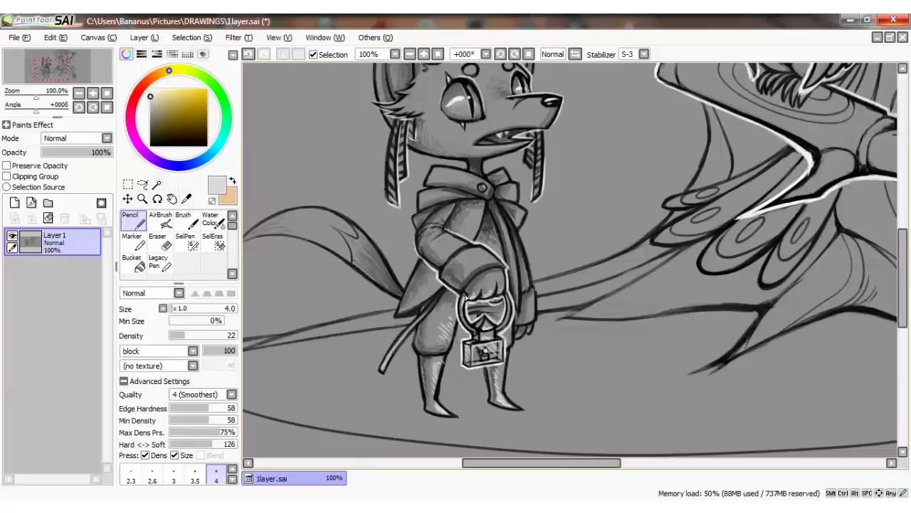
{"action": "key", "text": "ctrl+z"}
{"action": "mouse_move", "coordinate": [460, 306]}
{"action": "left_mouse_down"}
{"action": "mouse_move", "coordinate": [462, 331]}
{"action": "mouse_move", "coordinate": [501, 335]}
{"action": "mouse_move", "coordinate": [518, 312]}
{"action": "mouse_move", "coordinate": [488, 343]}
{"action": "left_mouse_up"}
{"action": "key", "text": "ctrl+z"}
Step: Add light hatching to the fox's sleeve and the lower edge of its coat
{"action": "scroll", "coordinate": [496, 367], "scroll_direction": "down", "scroll_amount": 1}
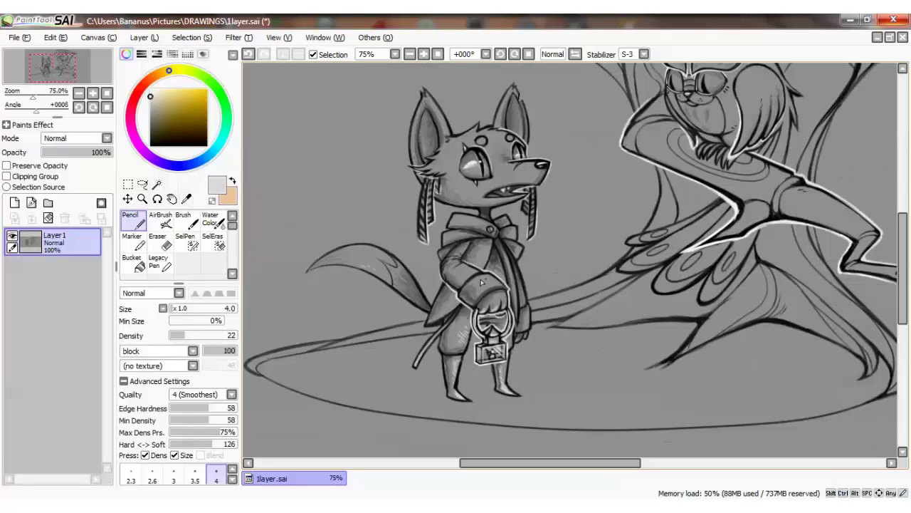
{"action": "left_click_drag", "start_coordinate": [473, 306], "coordinate": [460, 296]}
{"action": "mouse_move", "coordinate": [453, 350]}
{"action": "left_mouse_down"}
{"action": "mouse_move", "coordinate": [462, 328]}
{"action": "mouse_move", "coordinate": [461, 354]}
{"action": "mouse_move", "coordinate": [462, 339]}
{"action": "left_mouse_up"}
{"action": "key", "text": "ctrl+z"}
{"action": "mouse_move", "coordinate": [472, 306]}
{"action": "left_mouse_down"}
{"action": "mouse_move", "coordinate": [484, 316]}
{"action": "mouse_move", "coordinate": [447, 312]}
{"action": "mouse_move", "coordinate": [461, 302]}
{"action": "left_mouse_up"}
{"action": "key", "text": "ctrl+z"}
{"action": "scroll", "coordinate": [530, 222], "scroll_direction": "up", "scroll_amount": 2}
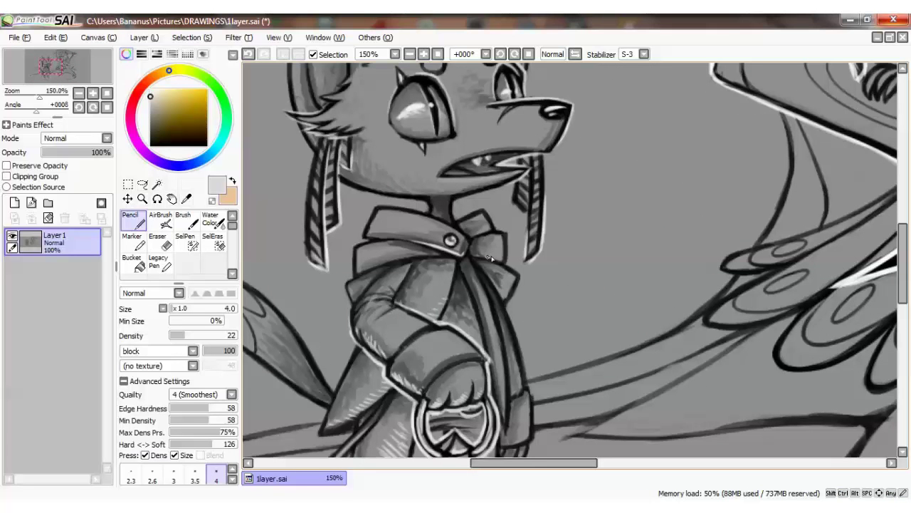
Step: Add light highlight strokes along the fox's collar and the underside of its jaw
{"action": "left_click_drag", "start_coordinate": [434, 259], "coordinate": [389, 260]}
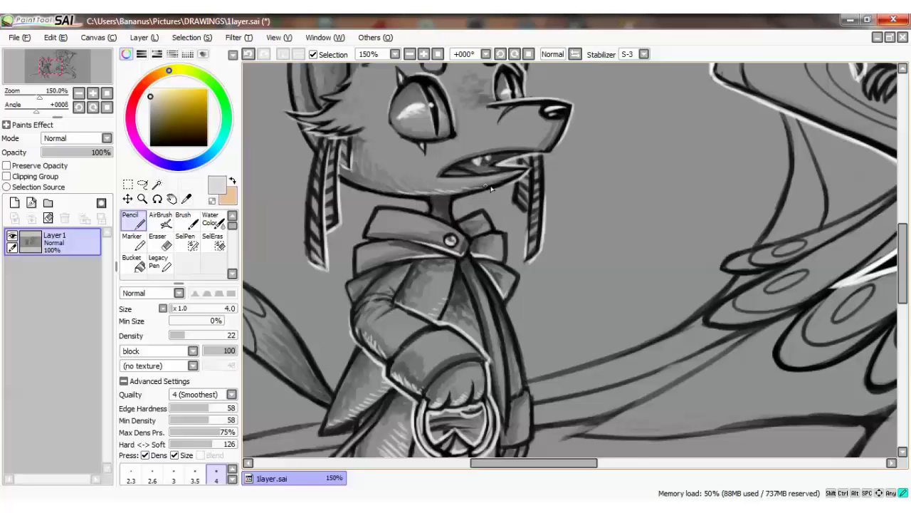
{"action": "key", "text": "ctrl+z"}
{"action": "scroll", "coordinate": [534, 150], "scroll_direction": "down", "scroll_amount": 1}
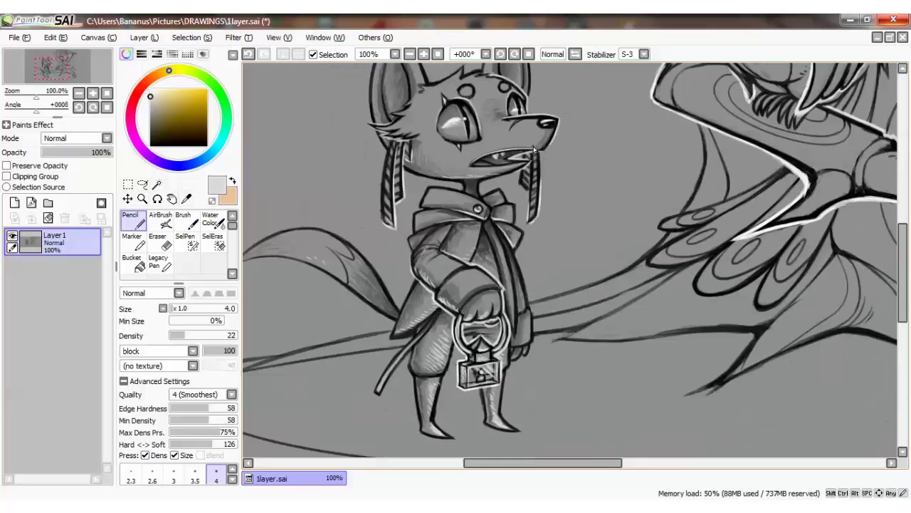
{"action": "scroll", "coordinate": [837, 214], "scroll_direction": "up", "scroll_amount": 1}
Step: Try light strokes across the fox's cheek fur and near eye, and undo them
{"action": "mouse_move", "coordinate": [293, 135]}
{"action": "left_mouse_down"}
{"action": "mouse_move", "coordinate": [476, 162]}
{"action": "mouse_move", "coordinate": [466, 150]}
{"action": "mouse_move", "coordinate": [470, 161]}
{"action": "mouse_move", "coordinate": [486, 154]}
{"action": "mouse_move", "coordinate": [467, 134]}
{"action": "mouse_move", "coordinate": [487, 151]}
{"action": "mouse_move", "coordinate": [457, 142]}
{"action": "left_mouse_up"}
{"action": "key", "text": "ctrl+z"}
{"action": "key", "text": "ctrl+z"}
{"action": "key", "text": "ctrl+z"}
{"action": "key", "text": "ctrl+z"}
{"action": "key", "text": "ctrl+z"}
Step: Repaint the highlights in the fox's near eye as small light spots using sampled grays and near-white
{"action": "left_click", "coordinate": [456, 146], "text": "alt"}
{"action": "left_click", "coordinate": [467, 133], "text": "alt"}
{"action": "key", "text": "ctrl+z"}
{"action": "left_click", "coordinate": [616, 132], "text": "alt"}
{"action": "key", "text": "ctrl+z"}
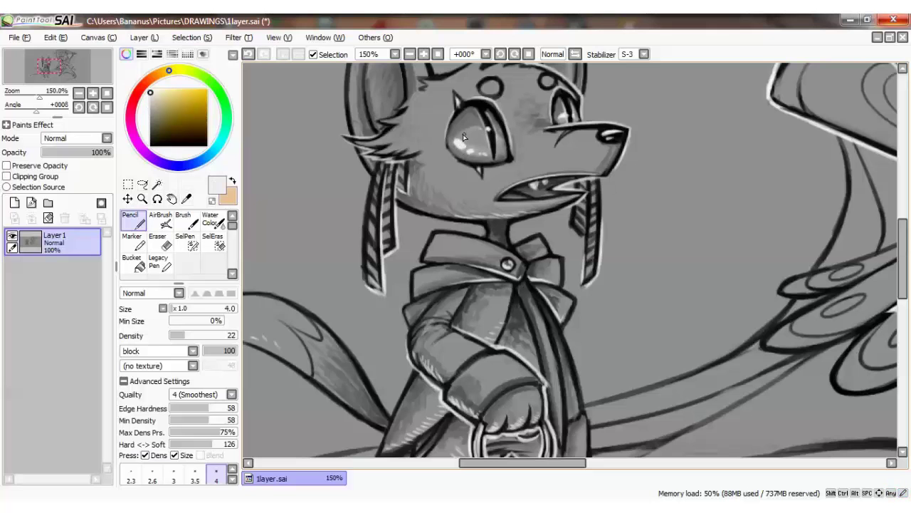
{"action": "left_click", "coordinate": [464, 134], "text": "alt"}
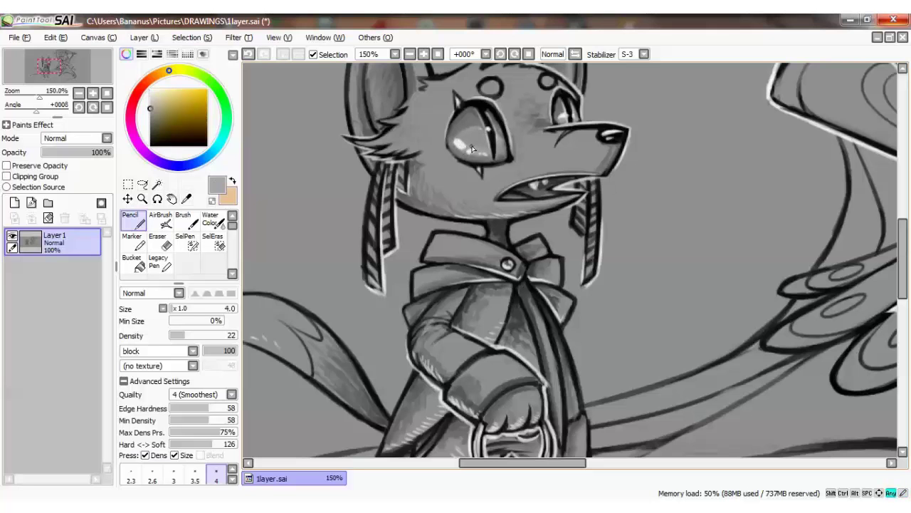
Step: Try small light spots in the fox's near eye and paint over them with sampled grays
{"action": "left_click", "coordinate": [561, 118], "text": "alt"}
{"action": "key", "text": "ctrl+z"}
{"action": "left_click", "coordinate": [567, 107], "text": "alt"}
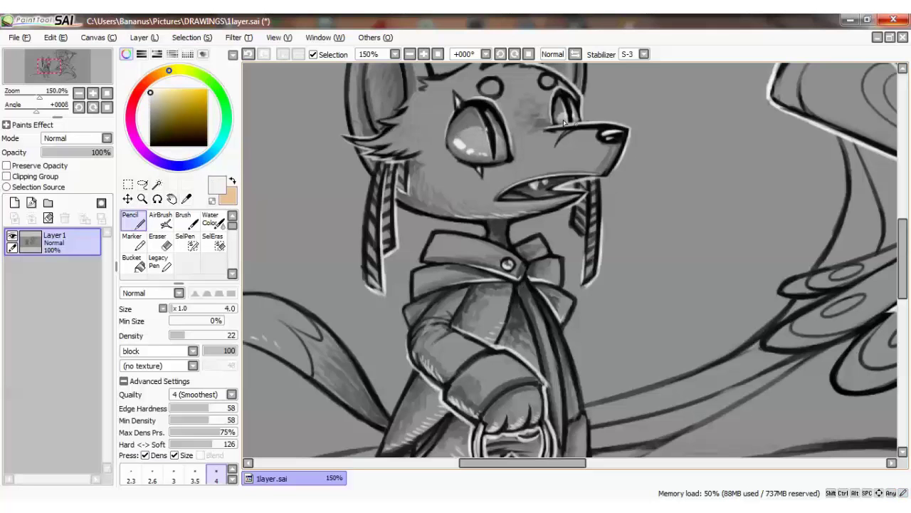
{"action": "left_click_drag", "start_coordinate": [464, 141], "coordinate": [470, 144]}
{"action": "left_click", "coordinate": [470, 152], "text": "alt"}
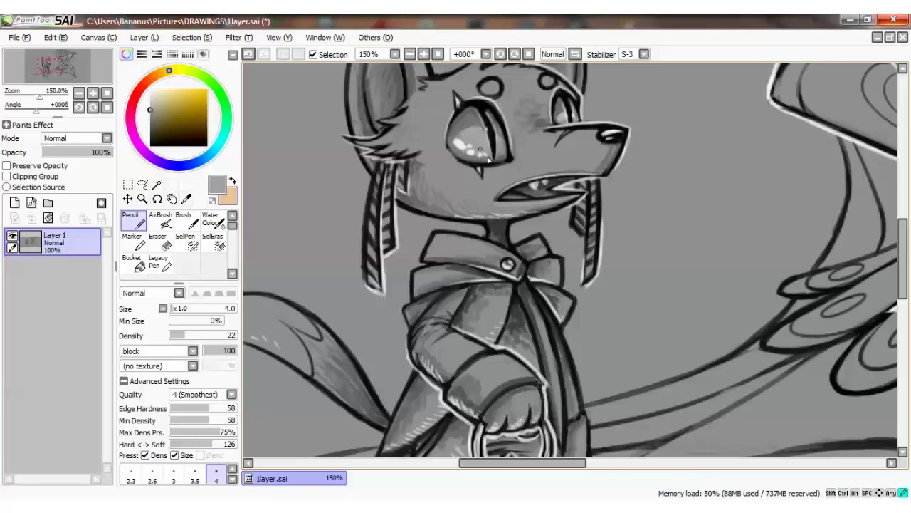
{"action": "scroll", "coordinate": [487, 150], "scroll_direction": "down", "scroll_amount": 1}
{"action": "left_click", "coordinate": [477, 150], "text": "alt"}
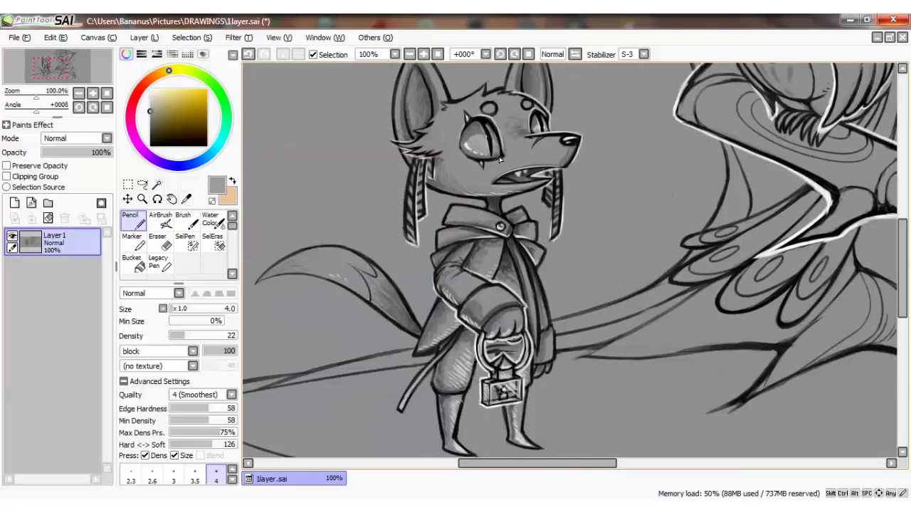
Step: Repaint the highlight in the fox's near eye as short near-white dashes beside the pupil, undoing unwanted strokes
{"action": "left_click", "coordinate": [471, 148], "text": "alt"}
{"action": "mouse_move", "coordinate": [469, 147]}
{"action": "left_mouse_down"}
{"action": "mouse_move", "coordinate": [484, 158]}
{"action": "mouse_move", "coordinate": [480, 146]}
{"action": "mouse_move", "coordinate": [497, 147]}
{"action": "mouse_move", "coordinate": [486, 146]}
{"action": "left_mouse_up"}
{"action": "key", "text": "ctrl+z"}
{"action": "left_click", "coordinate": [475, 152], "text": "alt"}
{"action": "left_click", "coordinate": [548, 128], "text": "alt"}
{"action": "left_click", "coordinate": [473, 139], "text": "alt"}
{"action": "key", "text": "ctrl+z"}
{"action": "left_click", "coordinate": [474, 142], "text": "alt"}
{"action": "left_click", "coordinate": [475, 124], "text": "alt"}
{"action": "key", "text": "ctrl+z"}
{"action": "key", "text": "ctrl+z"}
{"action": "key", "text": "ctrl+z"}
{"action": "key", "text": "ctrl+z"}
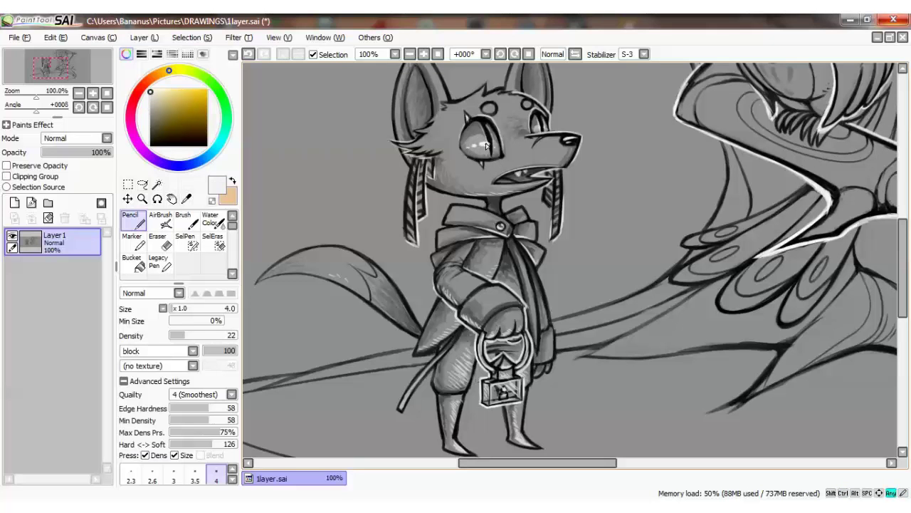
Step: Rework the shading and highlight of the fox's far eye with sampled grays and near-white
{"action": "left_click", "coordinate": [481, 163], "text": "alt"}
{"action": "left_click", "coordinate": [540, 129], "text": "alt"}
{"action": "left_click", "coordinate": [544, 127], "text": "alt"}
{"action": "left_click", "coordinate": [543, 132], "text": "alt"}
{"action": "left_click", "coordinate": [538, 127], "text": "alt"}
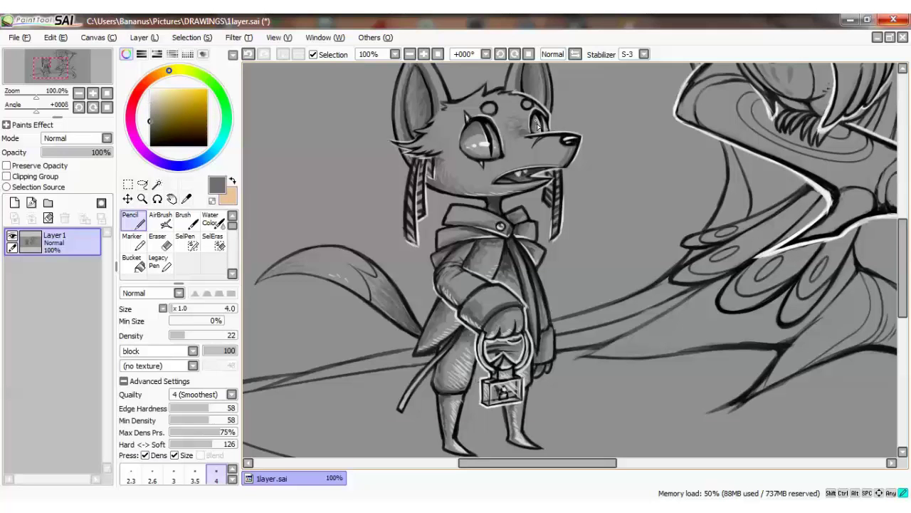
{"action": "left_click", "coordinate": [546, 128], "text": "alt"}
{"action": "left_click", "coordinate": [545, 129], "text": "alt"}
{"action": "left_click", "coordinate": [539, 131], "text": "alt"}
{"action": "left_click", "coordinate": [541, 130], "text": "alt"}
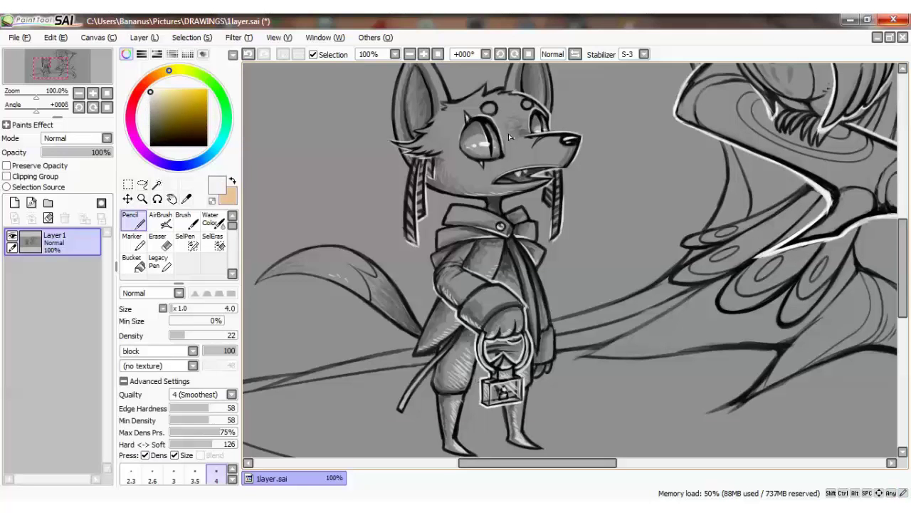
{"action": "key", "text": "ctrl+z"}
Step: Add light gray hatching to the fox's tail and lower legs, comparing it with and without the strokes
{"action": "scroll", "coordinate": [583, 157], "scroll_direction": "down", "scroll_amount": 1}
{"action": "left_click", "coordinate": [431, 307], "text": "alt"}
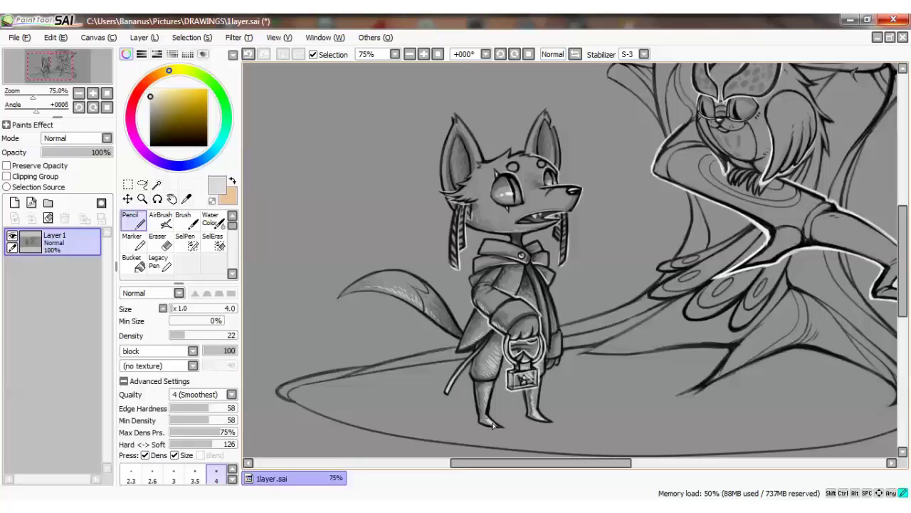
{"action": "key", "text": "ctrl+z"}
{"action": "key", "text": "ctrl+y"}
{"action": "key", "text": "ctrl+z"}
{"action": "key", "text": "ctrl+y"}
{"action": "key", "text": "ctrl+z"}
{"action": "key", "text": "ctrl+y"}
{"action": "key", "text": "ctrl+z"}
{"action": "key", "text": "ctrl+y"}
Step: Add light accents to the fox's forehead spots and hanging braids, cleaning the braid edges with sampled dark and mid grays
{"action": "key", "text": "ctrl+plus"}
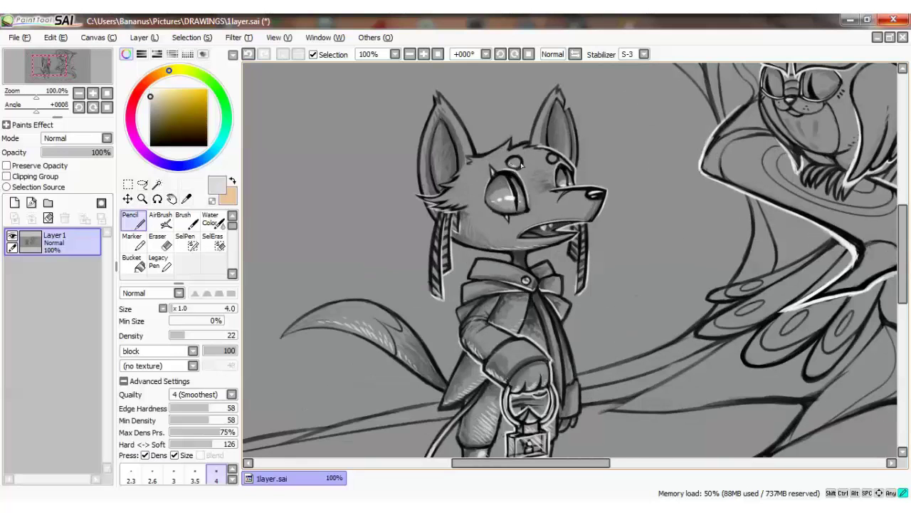
{"action": "key", "text": "ctrl+z"}
{"action": "key", "text": "ctrl+y"}
{"action": "key", "text": "ctrl+z"}
{"action": "key", "text": "ctrl+y"}
{"action": "key", "text": "ctrl+z"}
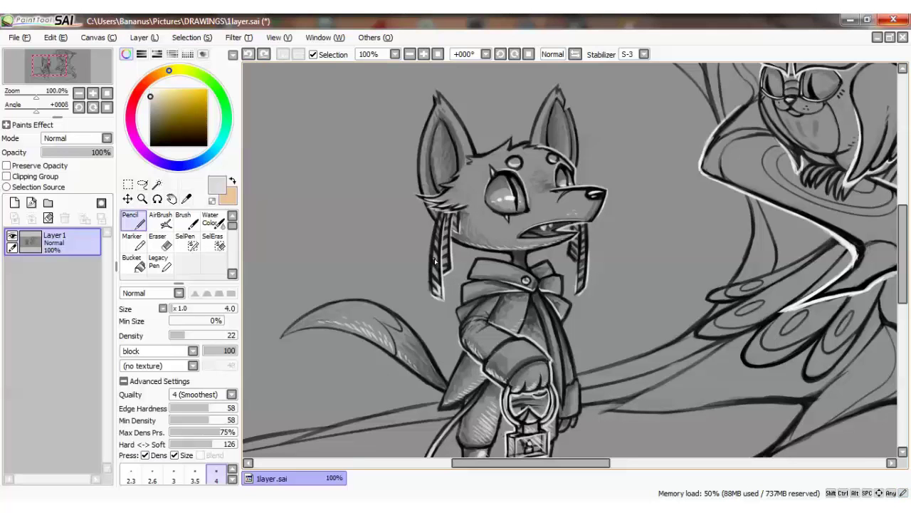
{"action": "key", "text": "ctrl+y"}
{"action": "key", "text": "ctrl+z"}
{"action": "key", "text": "ctrl+y"}
{"action": "left_click", "coordinate": [436, 288], "text": "alt"}
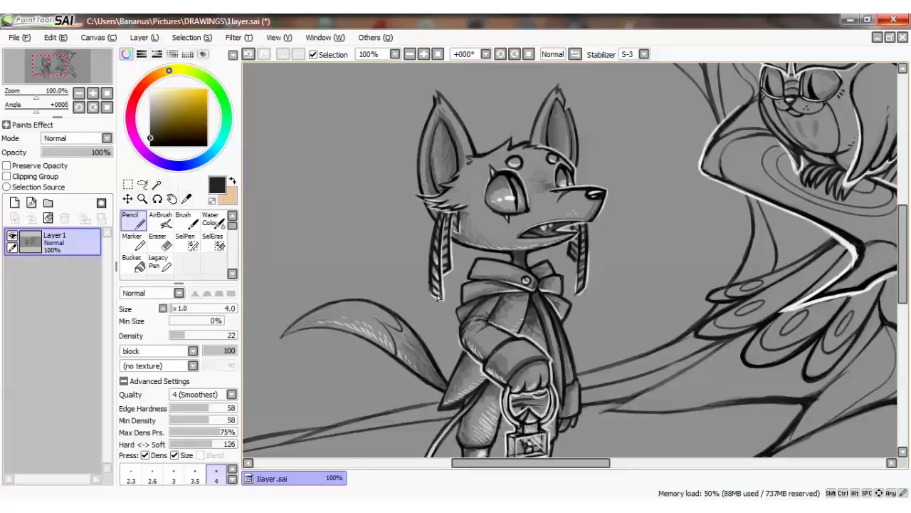
{"action": "left_click", "coordinate": [432, 226], "text": "alt"}
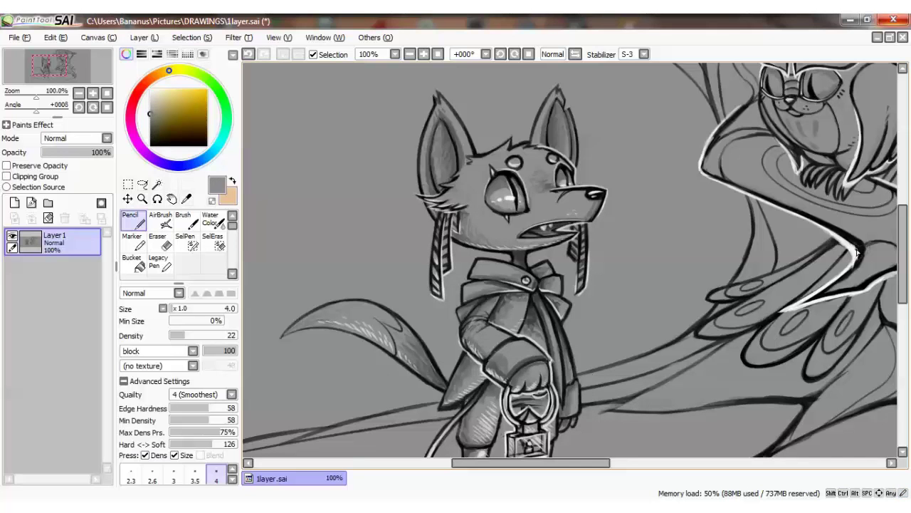
Step: Add light strokes to the sleeve fold and front edge of the fox's coat
{"action": "left_click", "coordinate": [445, 271], "text": "alt"}
{"action": "key", "text": "ctrl+z"}
{"action": "key", "text": "ctrl+y"}
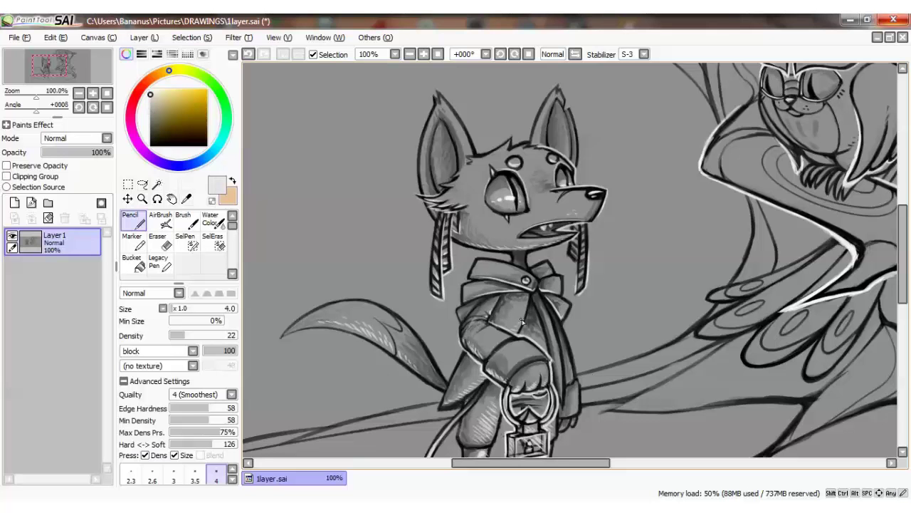
{"action": "left_click_drag", "start_coordinate": [552, 329], "coordinate": [559, 361]}
{"action": "scroll", "coordinate": [865, 288], "scroll_direction": "down", "scroll_amount": 2}
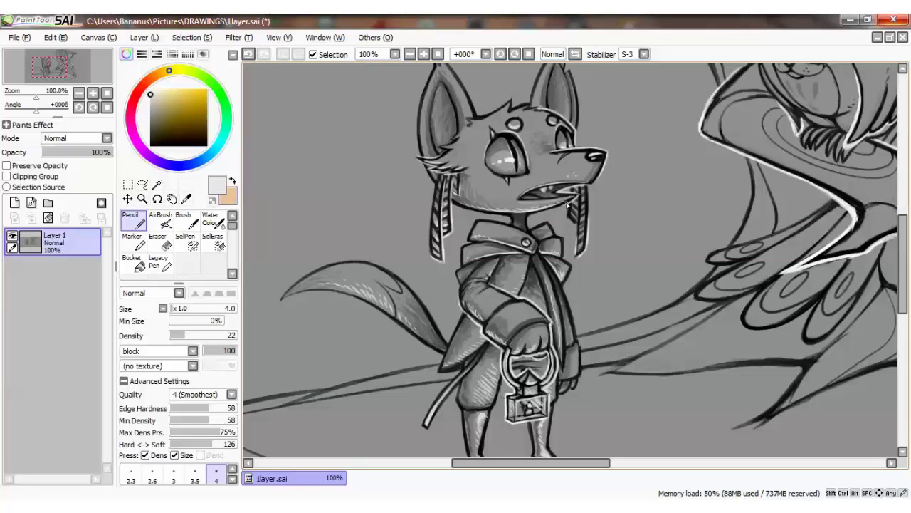
Step: Dab light whisker spots on the fox's muzzle and clean up around the mouth line with sampled grays
{"action": "key", "text": "ctrl+z"}
{"action": "key", "text": "ctrl+y"}
{"action": "key", "text": "ctrl+z"}
{"action": "key", "text": "ctrl+y"}
{"action": "key", "text": "ctrl+z"}
{"action": "key", "text": "ctrl+y"}
{"action": "left_click", "coordinate": [602, 168], "text": "alt"}
{"action": "left_click", "coordinate": [600, 179], "text": "alt"}
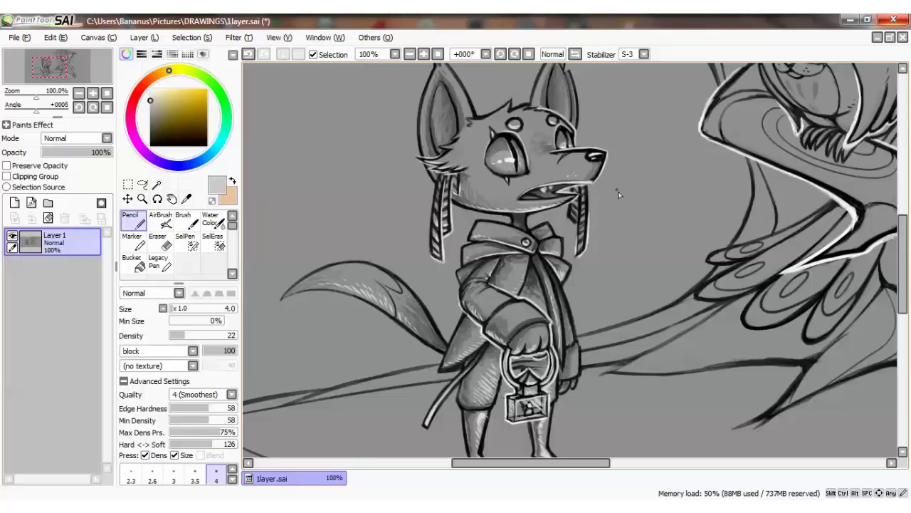
{"action": "left_click", "coordinate": [594, 182], "text": "alt"}
{"action": "left_click", "coordinate": [599, 186], "text": "alt"}
{"action": "scroll", "coordinate": [573, 171], "scroll_direction": "up", "scroll_amount": 1}
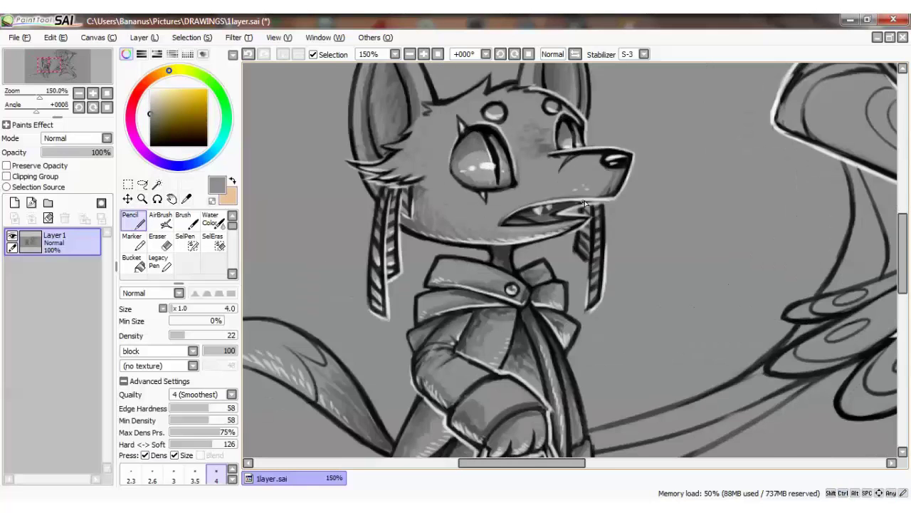
Step: Brighten the lower rim of the fox's near eye with light gray strokes, comparing before and after
{"action": "left_click", "coordinate": [470, 181], "text": "alt"}
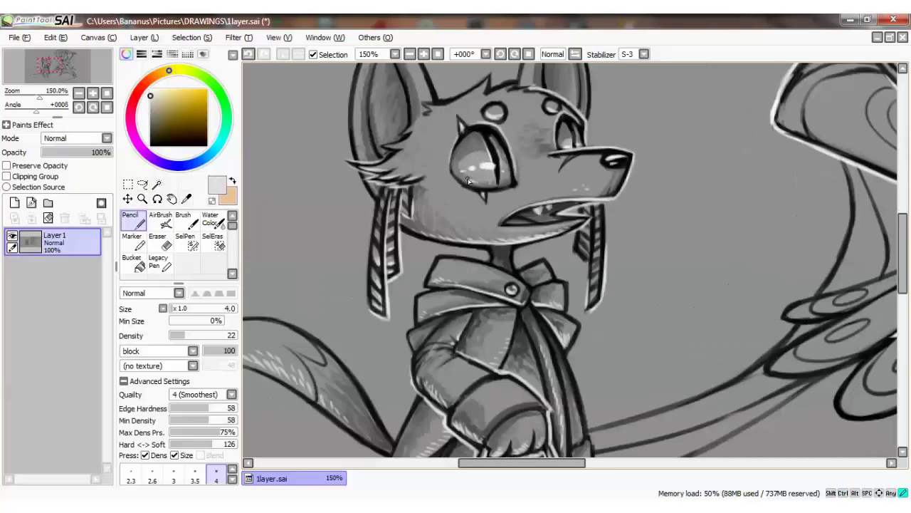
{"action": "left_click", "coordinate": [502, 232], "text": "alt"}
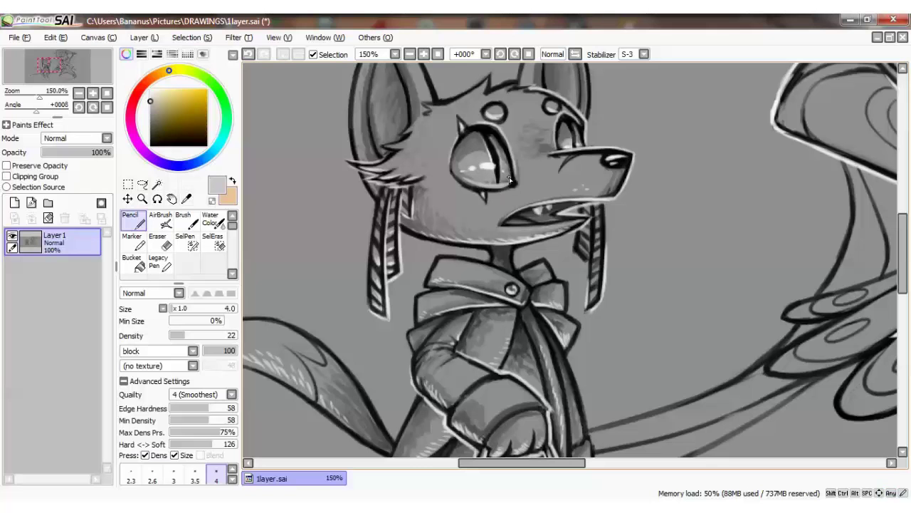
{"action": "key", "text": "ctrl+z"}
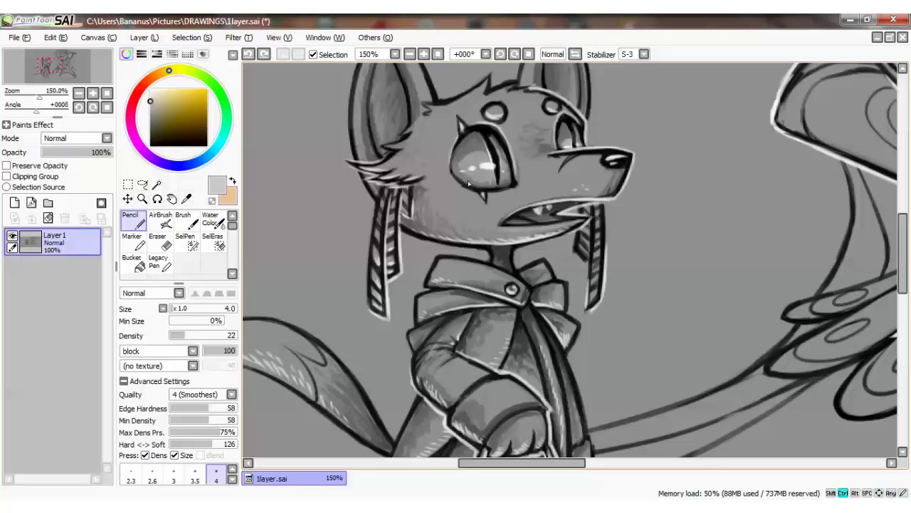
{"action": "key", "text": "ctrl+y"}
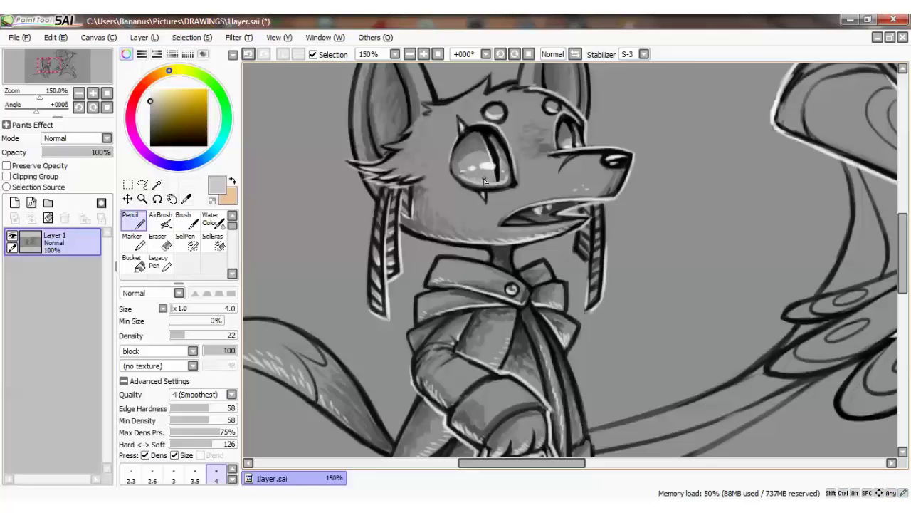
{"action": "left_click", "coordinate": [477, 178], "text": "alt"}
Step: Paint a near-white highlight on the underside of the fox's nose, shaping it with sampled grays
{"action": "scroll", "coordinate": [568, 175], "scroll_direction": "down", "scroll_amount": 3}
{"action": "scroll", "coordinate": [605, 174], "scroll_direction": "up", "scroll_amount": 3}
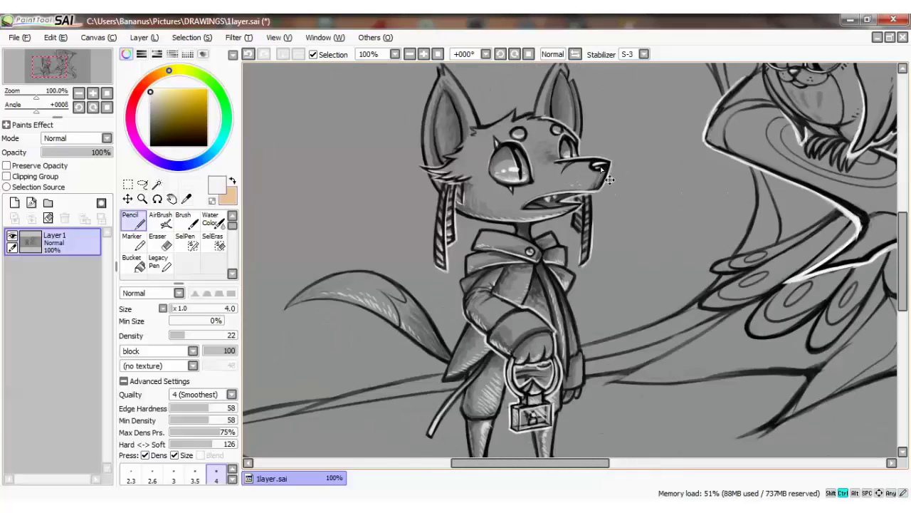
{"action": "left_click", "coordinate": [605, 167], "text": "alt"}
{"action": "left_click", "coordinate": [589, 167], "text": "alt"}
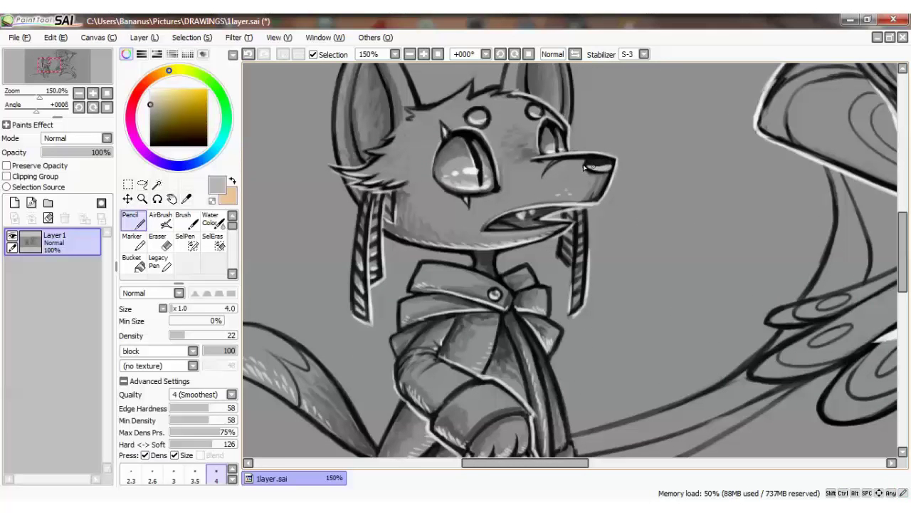
{"action": "left_click", "coordinate": [593, 168], "text": "alt"}
{"action": "scroll", "coordinate": [631, 180], "scroll_direction": "down", "scroll_amount": 2}
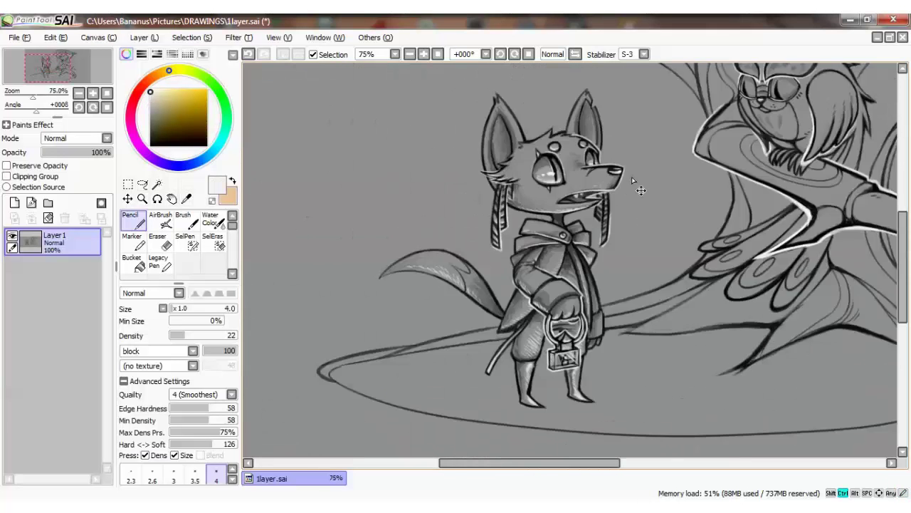
{"action": "scroll", "coordinate": [641, 184], "scroll_direction": "up", "scroll_amount": 2}
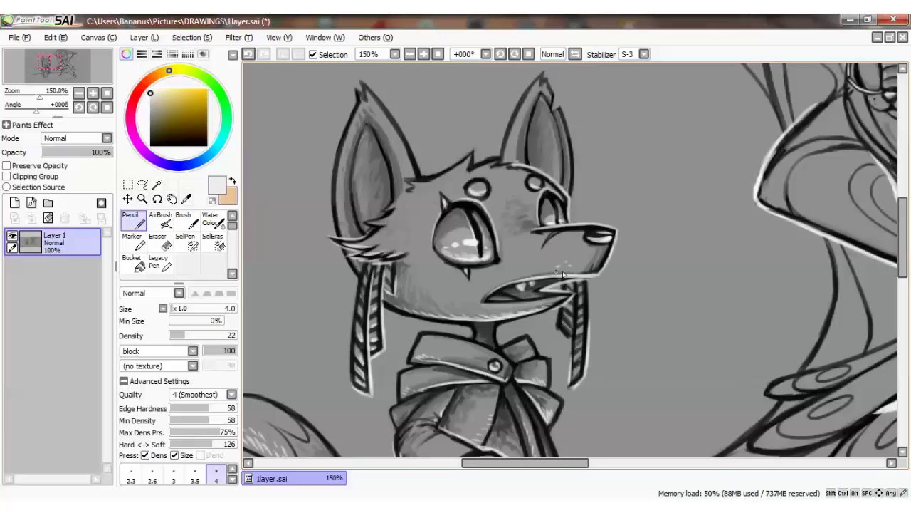
Step: Tone down the whisker spots on the fox's muzzle with sampled grays
{"action": "left_click", "coordinate": [558, 264], "text": "alt"}
{"action": "left_click", "coordinate": [594, 254], "text": "alt"}
{"action": "left_click", "coordinate": [464, 209], "text": "alt"}
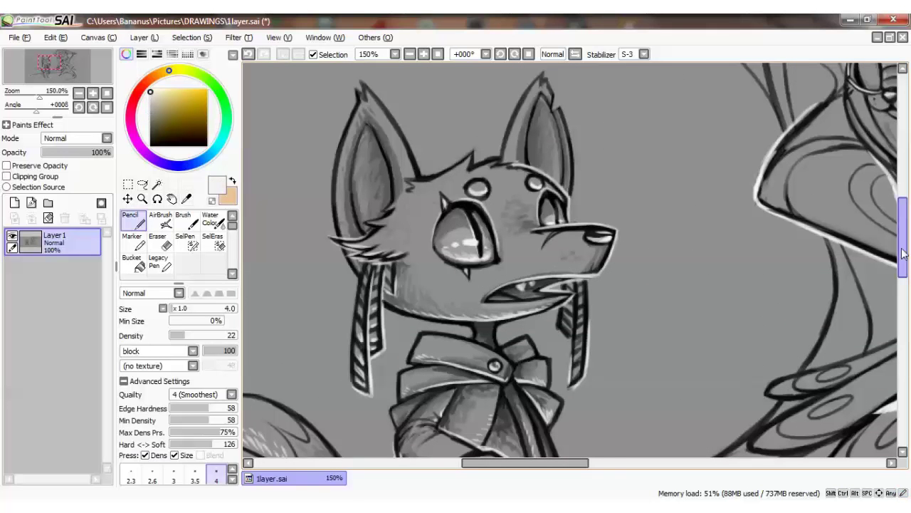
Step: Brighten the outline of the fox's lantern and refine the light hatching on its trousers and legs
{"action": "scroll", "coordinate": [543, 186], "scroll_direction": "down", "scroll_amount": 2}
{"action": "scroll", "coordinate": [544, 285], "scroll_direction": "down", "scroll_amount": 4}
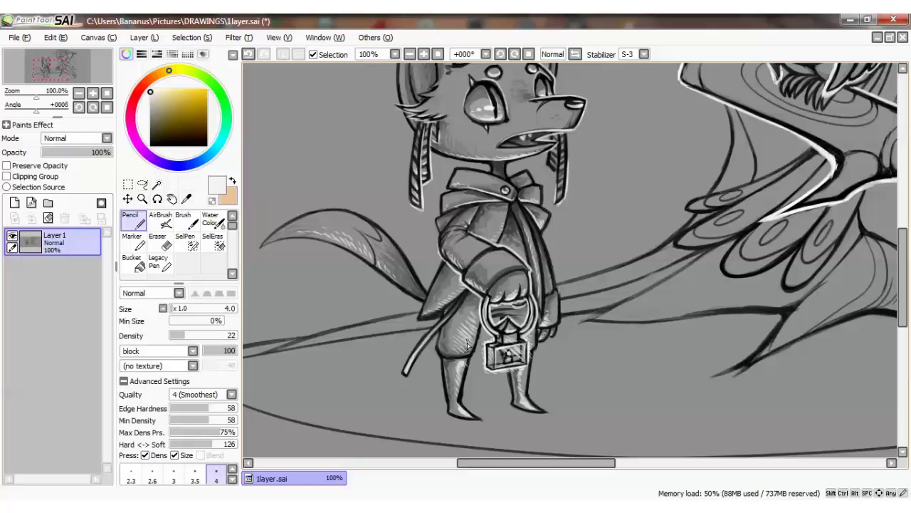
{"action": "left_click", "coordinate": [462, 365], "text": "alt"}
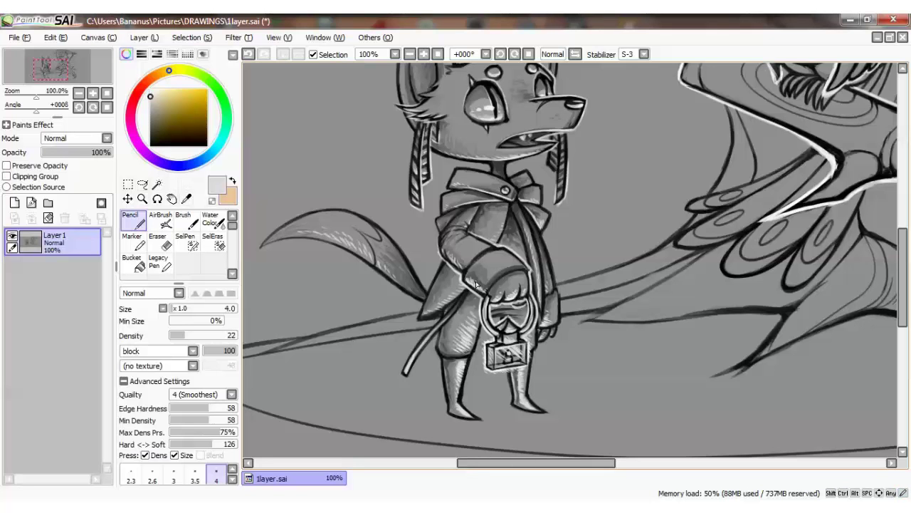
{"action": "scroll", "coordinate": [523, 336], "scroll_direction": "down", "scroll_amount": 1}
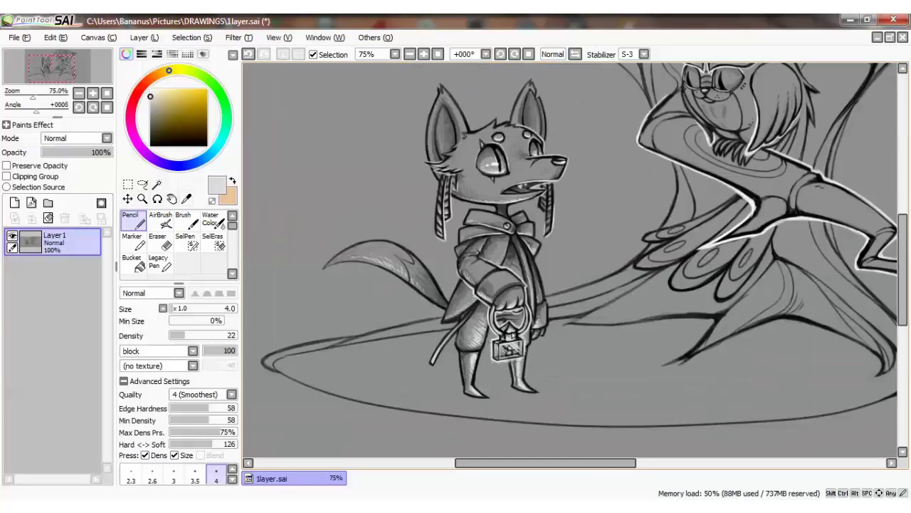
Step: Add light hatching along the front panel of the fox's coat, comparing it with and without the strokes
{"action": "scroll", "coordinate": [546, 350], "scroll_direction": "right", "scroll_amount": 1}
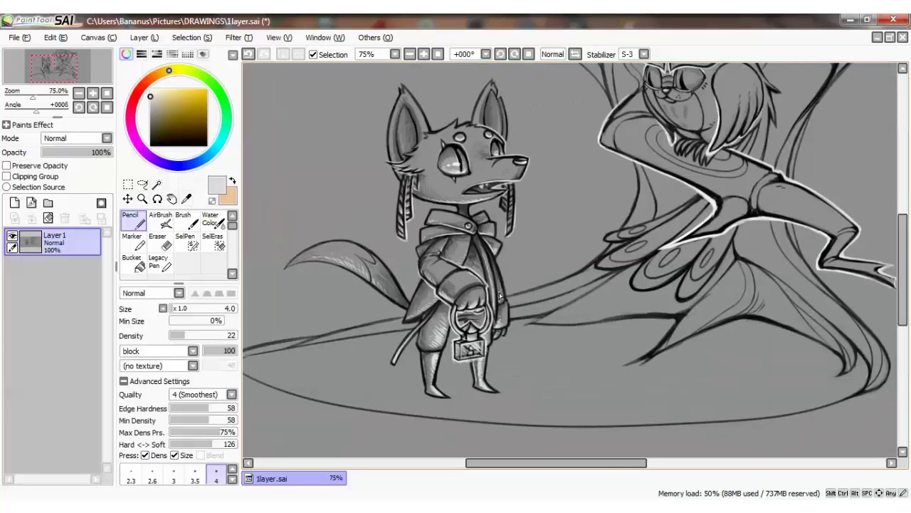
{"action": "key", "text": "ctrl+z"}
{"action": "key", "text": "ctrl+y"}
{"action": "key", "text": "ctrl+z"}
{"action": "key", "text": "ctrl+y"}
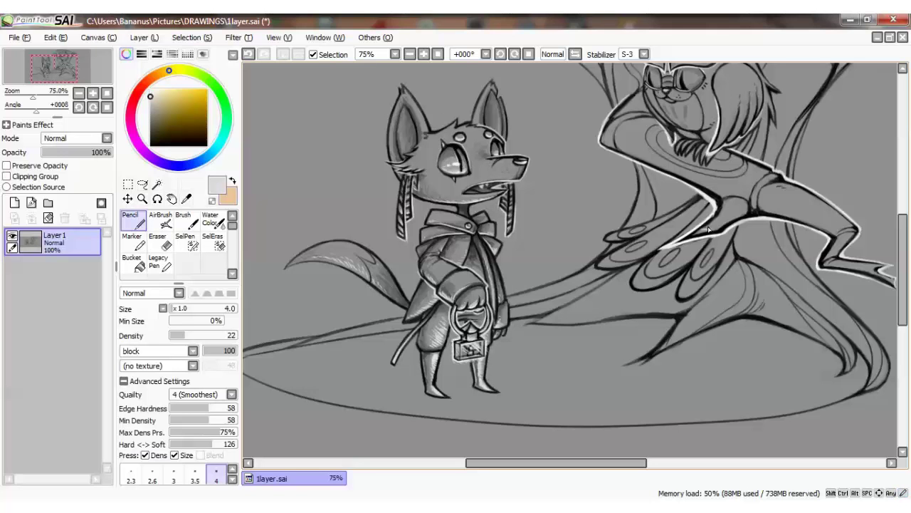
Step: Add light hatch strokes along the horned creature's long bent limbs, undoing the unwanted ones
{"action": "key", "text": "ctrl+z"}
{"action": "left_click_drag", "start_coordinate": [776, 215], "coordinate": [783, 213]}
{"action": "key", "text": "ctrl+z"}
{"action": "mouse_move", "coordinate": [844, 237]}
{"action": "left_mouse_down"}
{"action": "mouse_move", "coordinate": [829, 268]}
{"action": "mouse_move", "coordinate": [887, 272]}
{"action": "left_mouse_up"}
{"action": "key", "text": "ctrl+z"}
{"action": "mouse_move", "coordinate": [719, 199]}
{"action": "left_mouse_down"}
{"action": "mouse_move", "coordinate": [727, 208]}
{"action": "mouse_move", "coordinate": [702, 235]}
{"action": "left_mouse_up"}
{"action": "mouse_move", "coordinate": [771, 178]}
{"action": "left_mouse_down"}
{"action": "mouse_move", "coordinate": [759, 205]}
{"action": "mouse_move", "coordinate": [759, 191]}
{"action": "left_mouse_up"}
{"action": "left_click_drag", "start_coordinate": [618, 132], "coordinate": [621, 146]}
{"action": "left_click_drag", "start_coordinate": [696, 142], "coordinate": [703, 148]}
Step: Paint light gray reflections in both eyes of the horned creature using sampled grays
{"action": "scroll", "coordinate": [680, 128], "scroll_direction": "up", "scroll_amount": 2}
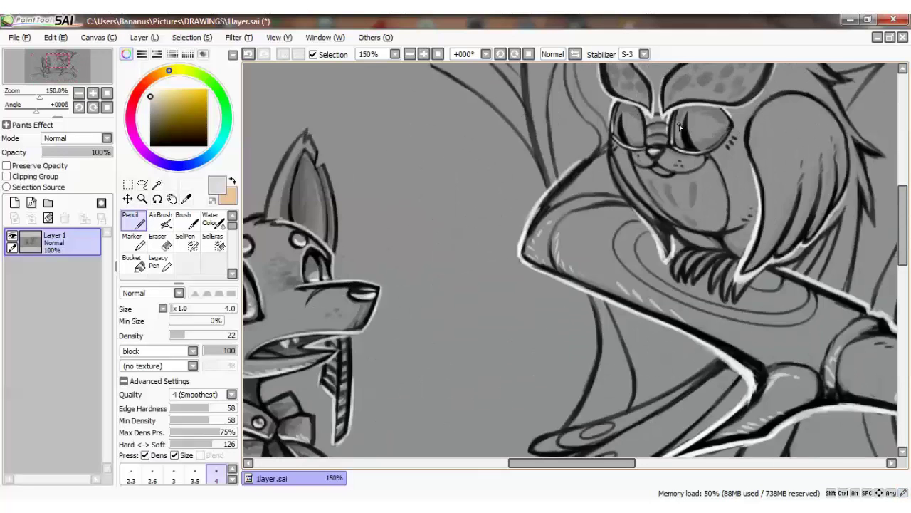
{"action": "left_click_drag", "start_coordinate": [572, 462], "coordinate": [557, 463]}
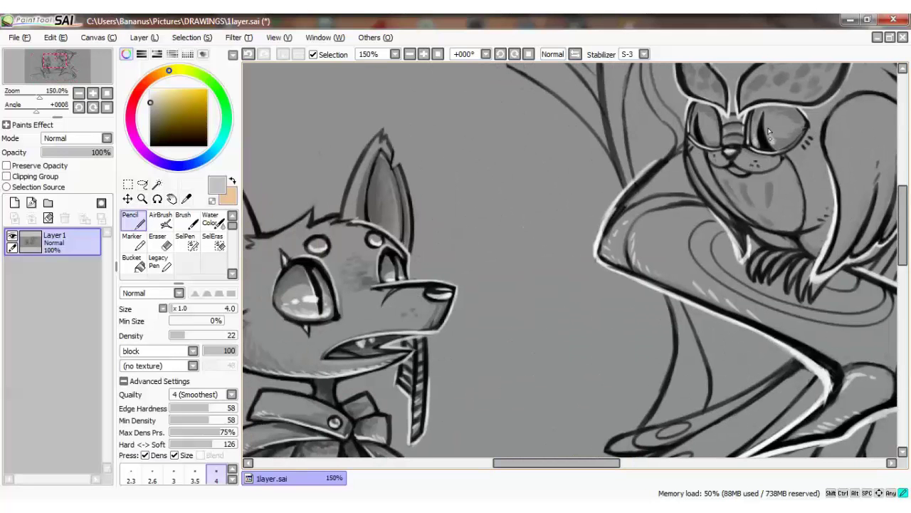
{"action": "mouse_move", "coordinate": [770, 132]}
{"action": "left_mouse_down"}
{"action": "mouse_move", "coordinate": [693, 136]}
{"action": "mouse_move", "coordinate": [784, 151]}
{"action": "mouse_move", "coordinate": [759, 130]}
{"action": "mouse_move", "coordinate": [780, 148]}
{"action": "left_mouse_up"}
{"action": "left_click", "coordinate": [341, 322], "text": "alt"}
{"action": "key", "text": "ctrl+z"}
{"action": "left_click", "coordinate": [761, 133], "text": "alt"}
{"action": "left_click", "coordinate": [769, 146], "text": "alt"}
{"action": "left_click", "coordinate": [764, 147], "text": "alt"}
{"action": "left_click", "coordinate": [780, 146], "text": "alt"}
{"action": "left_click_drag", "start_coordinate": [692, 136], "coordinate": [712, 142]}
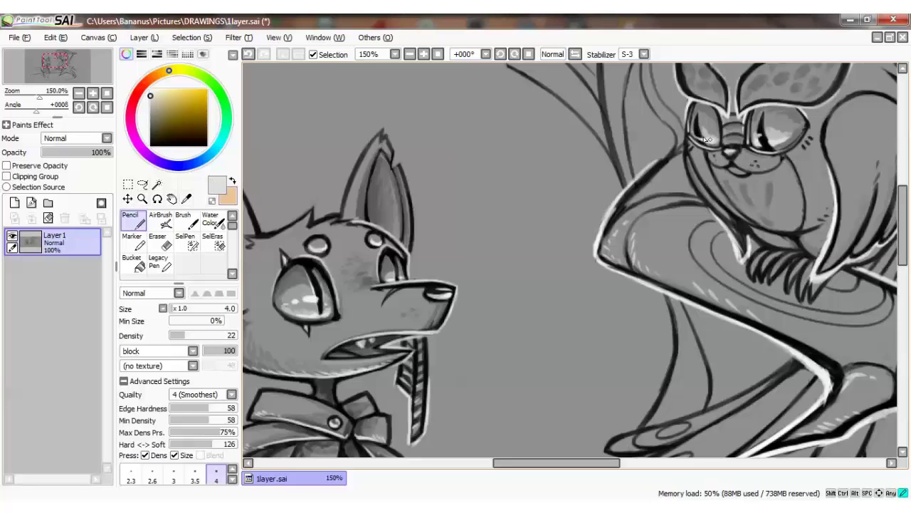
Step: Reshape the horned creature's pupil with black and touch up the light reflection beside it
{"action": "scroll", "coordinate": [765, 121], "scroll_direction": "up", "scroll_amount": 2}
{"action": "left_click", "coordinate": [763, 142], "text": "alt"}
{"action": "left_click_drag", "start_coordinate": [756, 161], "coordinate": [781, 189]}
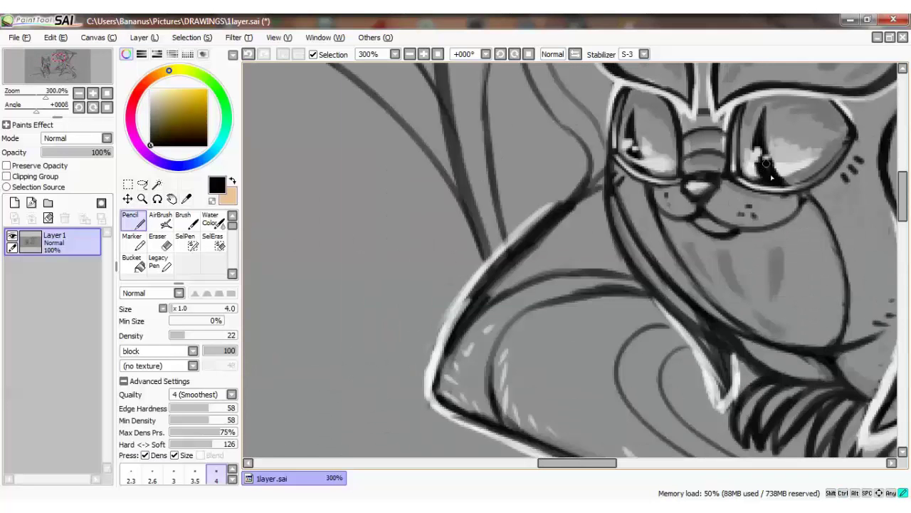
{"action": "scroll", "coordinate": [673, 154], "scroll_direction": "down", "scroll_amount": 1}
{"action": "left_click", "coordinate": [751, 163], "text": "alt"}
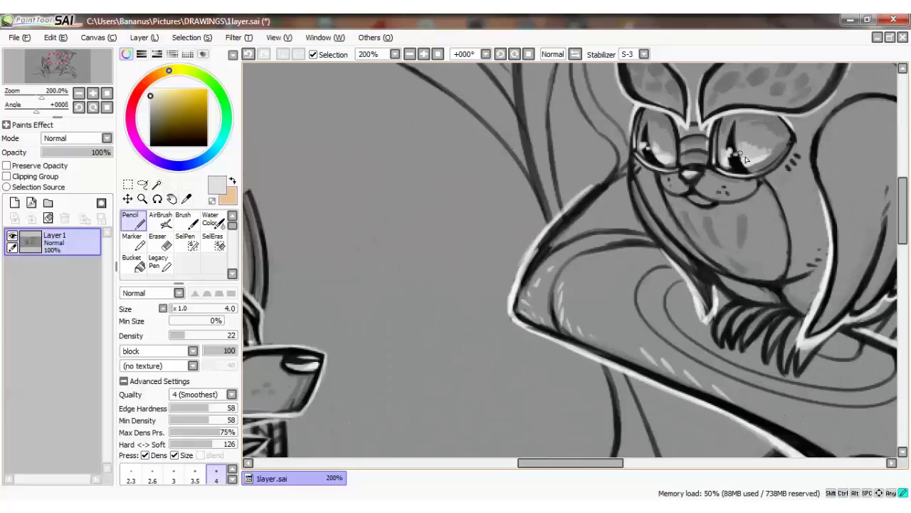
{"action": "mouse_move", "coordinate": [740, 158]}
{"action": "left_mouse_down"}
{"action": "mouse_move", "coordinate": [766, 138]}
{"action": "mouse_move", "coordinate": [757, 154]}
{"action": "mouse_move", "coordinate": [736, 155]}
{"action": "mouse_move", "coordinate": [750, 175]}
{"action": "left_mouse_up"}
{"action": "left_click", "coordinate": [766, 141], "text": "alt"}
{"action": "left_click_drag", "start_coordinate": [742, 162], "coordinate": [752, 174]}
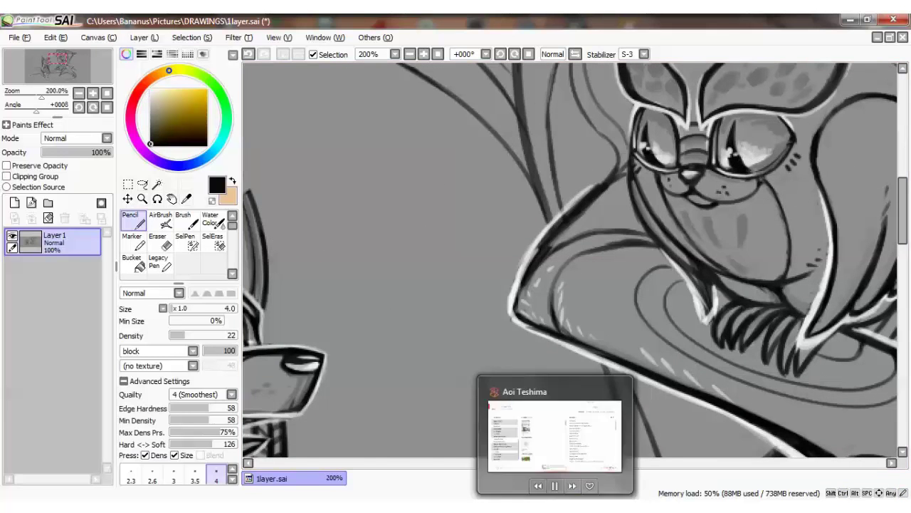
Step: Add gray touch-up strokes along the horned creature's brow, eye rims and horn base using sampled grays
{"action": "scroll", "coordinate": [712, 196], "scroll_direction": "down", "scroll_amount": 1}
{"action": "scroll", "coordinate": [712, 197], "scroll_direction": "down", "scroll_amount": 1}
{"action": "left_click", "coordinate": [744, 163], "text": "alt"}
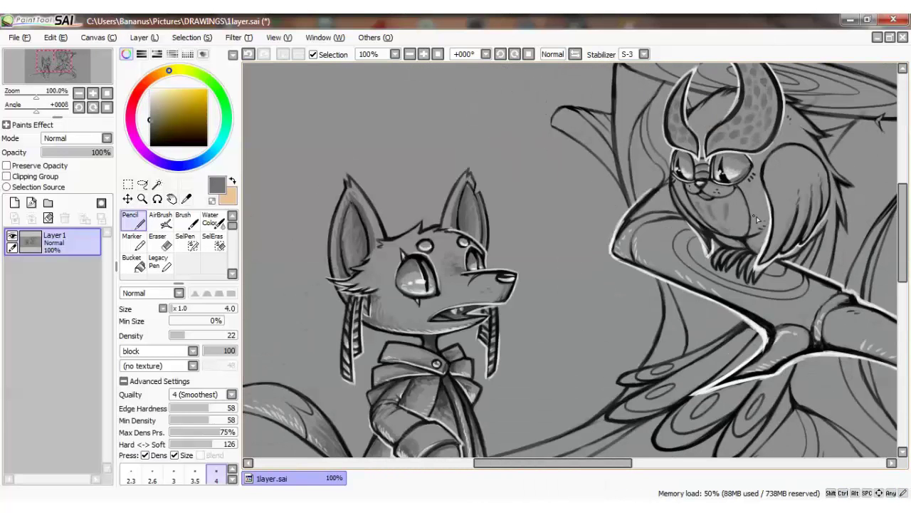
{"action": "left_click", "coordinate": [736, 175], "text": "alt"}
{"action": "mouse_move", "coordinate": [706, 160]}
{"action": "left_mouse_down"}
{"action": "mouse_move", "coordinate": [715, 141]}
{"action": "mouse_move", "coordinate": [763, 149]}
{"action": "left_mouse_up"}
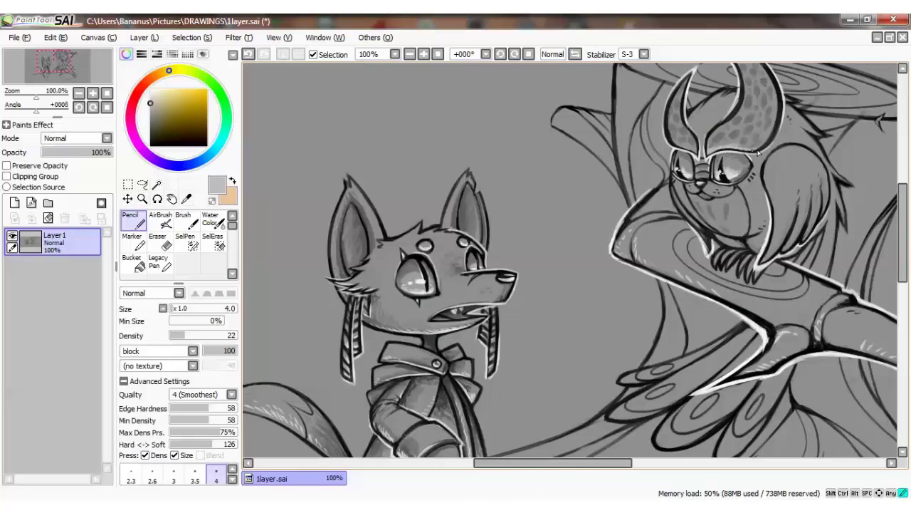
{"action": "mouse_move", "coordinate": [671, 135]}
{"action": "left_mouse_down"}
{"action": "mouse_move", "coordinate": [688, 149]}
{"action": "mouse_move", "coordinate": [682, 150]}
{"action": "mouse_move", "coordinate": [725, 157]}
{"action": "mouse_move", "coordinate": [670, 130]}
{"action": "mouse_move", "coordinate": [692, 152]}
{"action": "left_mouse_up"}
{"action": "left_click", "coordinate": [688, 149], "text": "alt"}
{"action": "left_click", "coordinate": [725, 158], "text": "alt"}
Step: Touch up the horned creature's muzzle, chest and claws with sampled light and mid grays
{"action": "scroll", "coordinate": [677, 145], "scroll_direction": "up", "scroll_amount": 2}
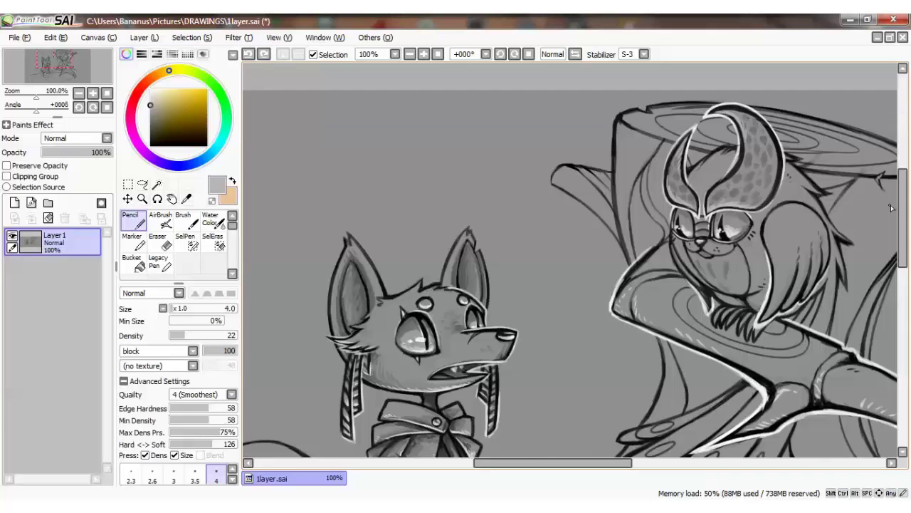
{"action": "scroll", "coordinate": [709, 171], "scroll_direction": "down", "scroll_amount": 3}
{"action": "left_click", "coordinate": [720, 168], "text": "alt"}
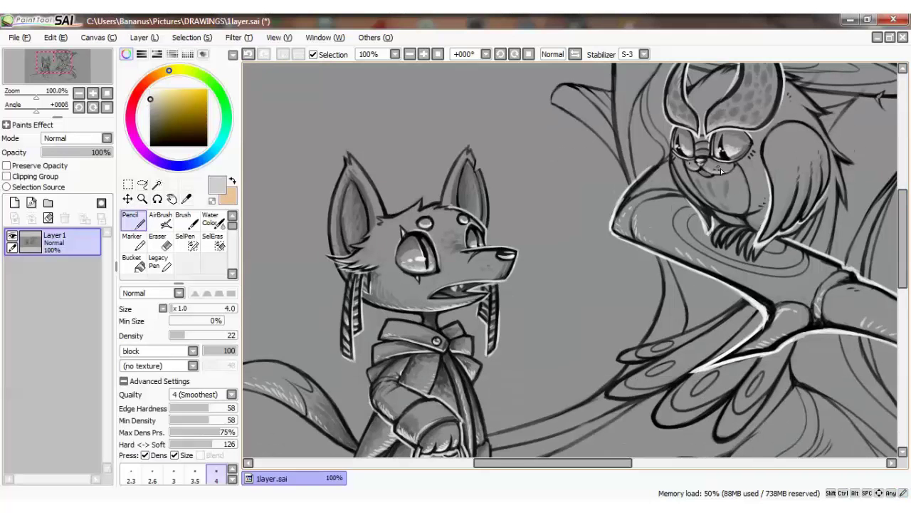
{"action": "left_click", "coordinate": [749, 204], "text": "alt"}
{"action": "left_click", "coordinate": [715, 244], "text": "alt"}
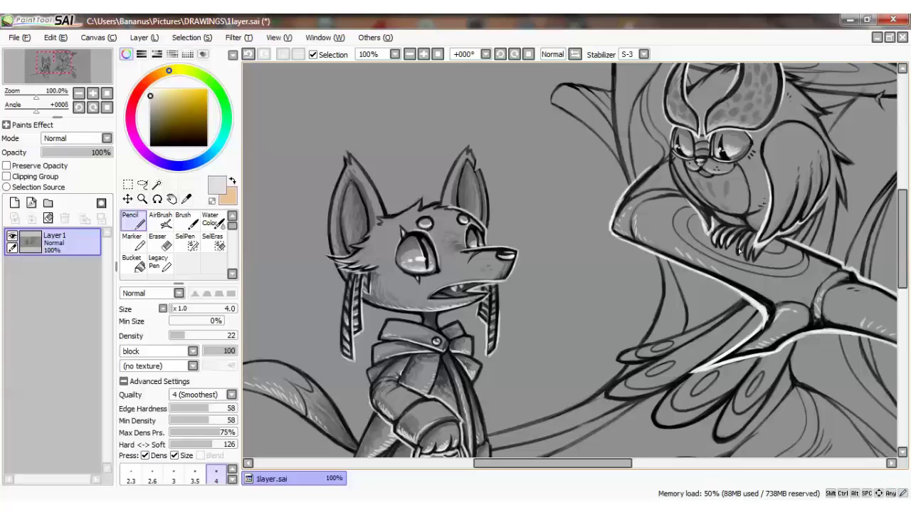
{"action": "left_click", "coordinate": [725, 235], "text": "alt"}
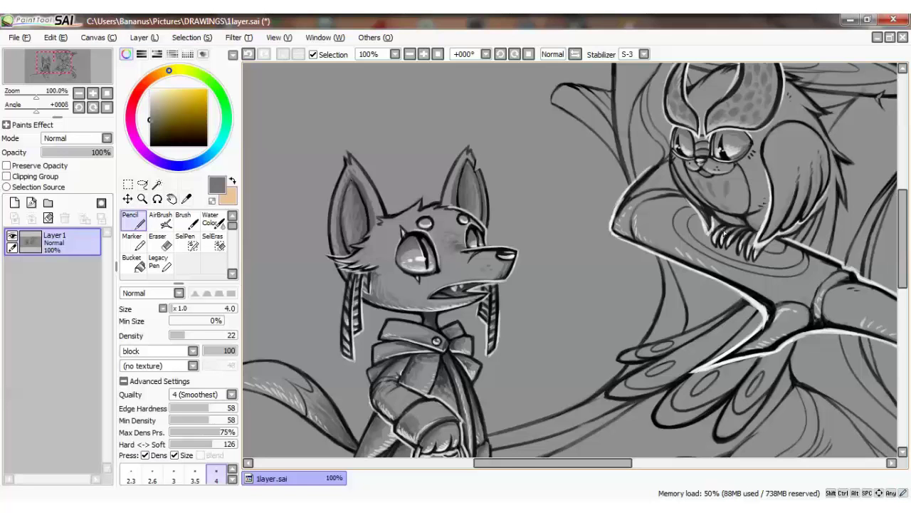
Step: Shade the horned creature's folded wing with mid-gray and light gray feather strokes, undoing the unwanted one
{"action": "mouse_move", "coordinate": [737, 227]}
{"action": "left_mouse_down"}
{"action": "mouse_move", "coordinate": [733, 218]}
{"action": "mouse_move", "coordinate": [769, 197]}
{"action": "left_mouse_up"}
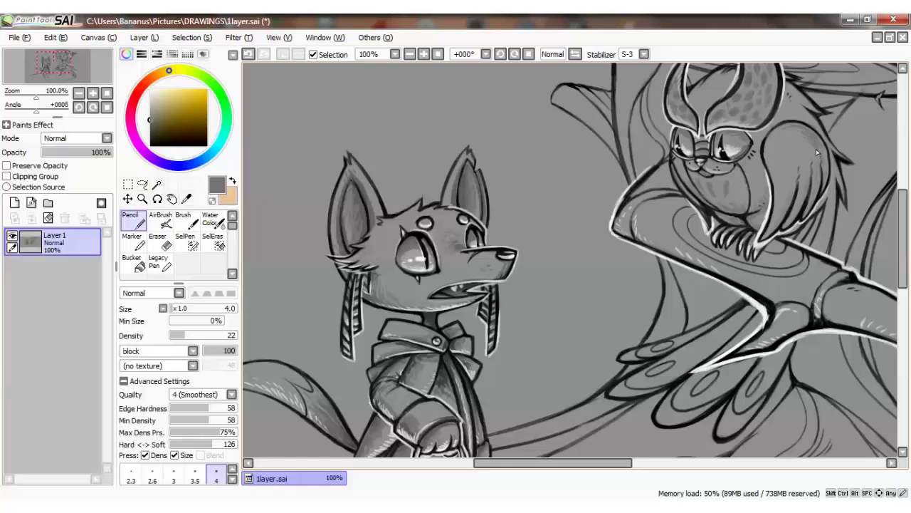
{"action": "left_click_drag", "start_coordinate": [816, 149], "coordinate": [820, 167]}
{"action": "left_click", "coordinate": [738, 148], "text": "alt"}
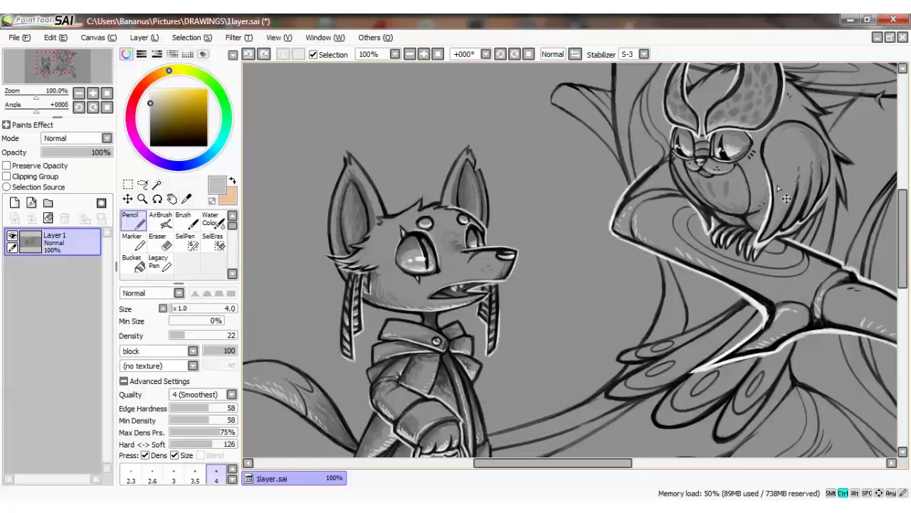
{"action": "left_click_drag", "start_coordinate": [776, 228], "coordinate": [773, 188]}
{"action": "mouse_move", "coordinate": [779, 242]}
{"action": "left_mouse_down"}
{"action": "mouse_move", "coordinate": [768, 223]}
{"action": "mouse_move", "coordinate": [788, 203]}
{"action": "left_mouse_up"}
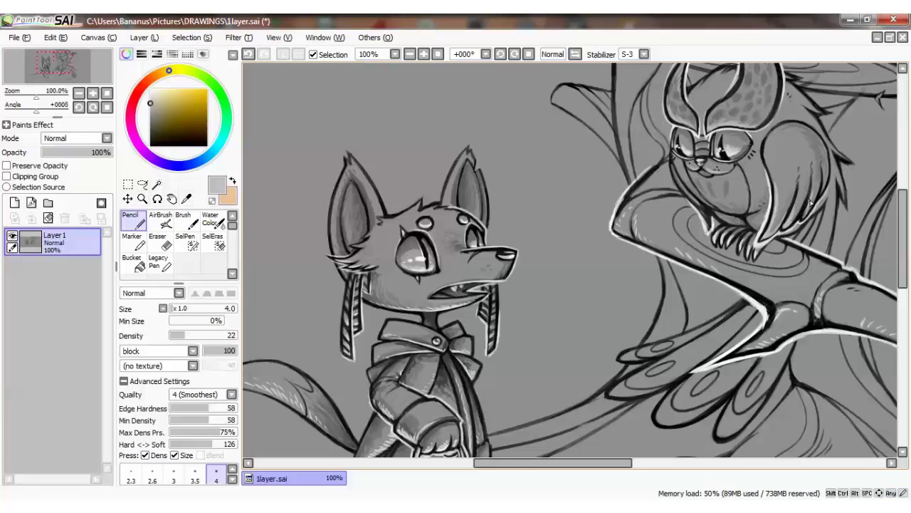
{"action": "key", "text": "ctrl+z"}
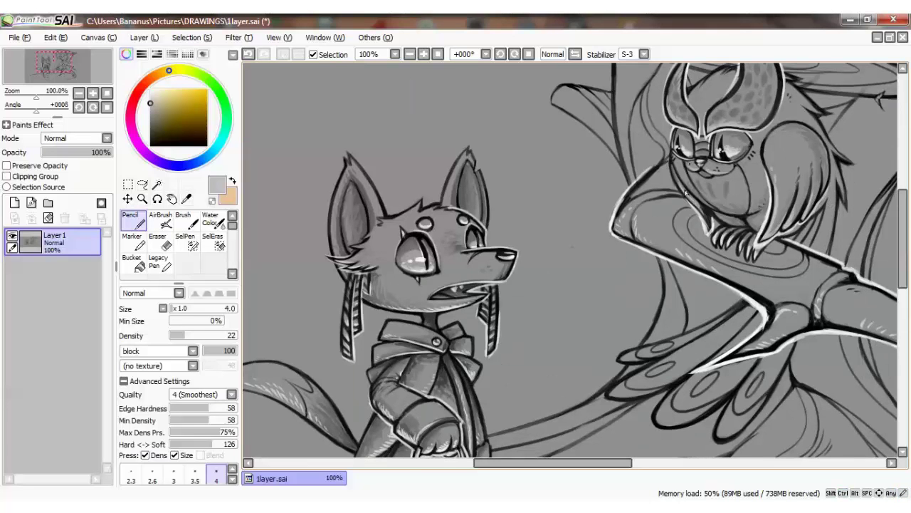
Step: Add light gray strokes around the horned creature's belly and the inner edge of its wing
{"action": "left_click", "coordinate": [705, 222], "text": "alt"}
{"action": "left_click", "coordinate": [709, 209], "text": "alt"}
{"action": "left_click_drag", "start_coordinate": [757, 208], "coordinate": [767, 228]}
Step: Set the pencil density to 40 and outline the large front feather below the branch-like limb in white, undoing unwanted strokes
{"action": "scroll", "coordinate": [808, 247], "scroll_direction": "down", "scroll_amount": 2}
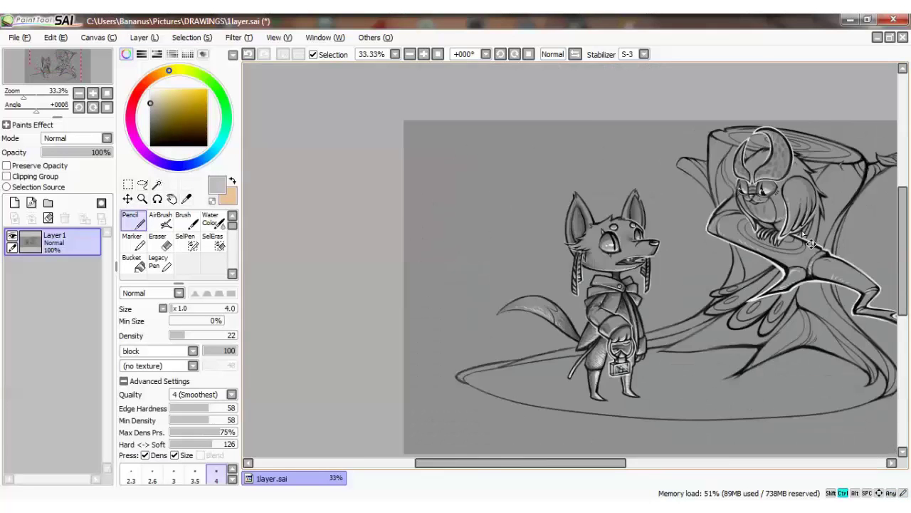
{"action": "scroll", "coordinate": [808, 247], "scroll_direction": "up", "scroll_amount": 2}
{"action": "left_click_drag", "start_coordinate": [903, 227], "coordinate": [906, 249]}
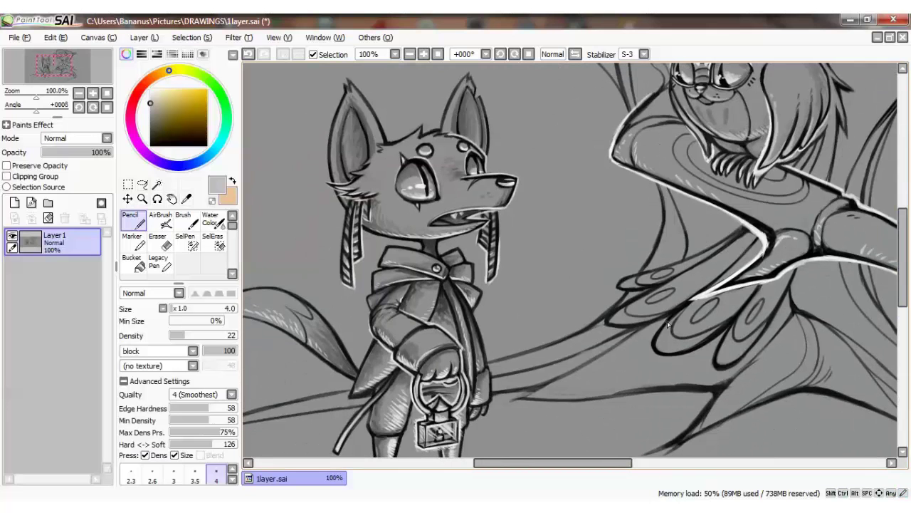
{"action": "key", "text": "ctrl+z"}
{"action": "scroll", "coordinate": [719, 265], "scroll_direction": "down", "scroll_amount": 1}
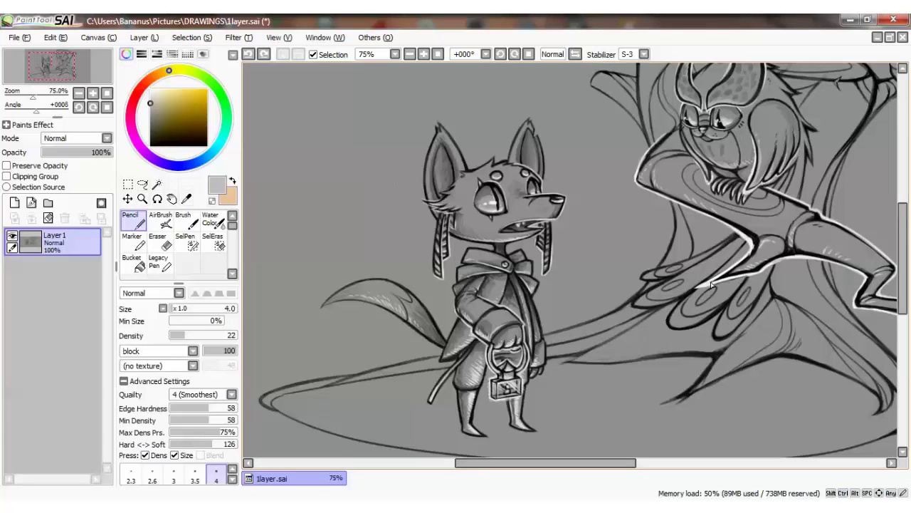
{"action": "left_click", "coordinate": [669, 315], "text": "alt"}
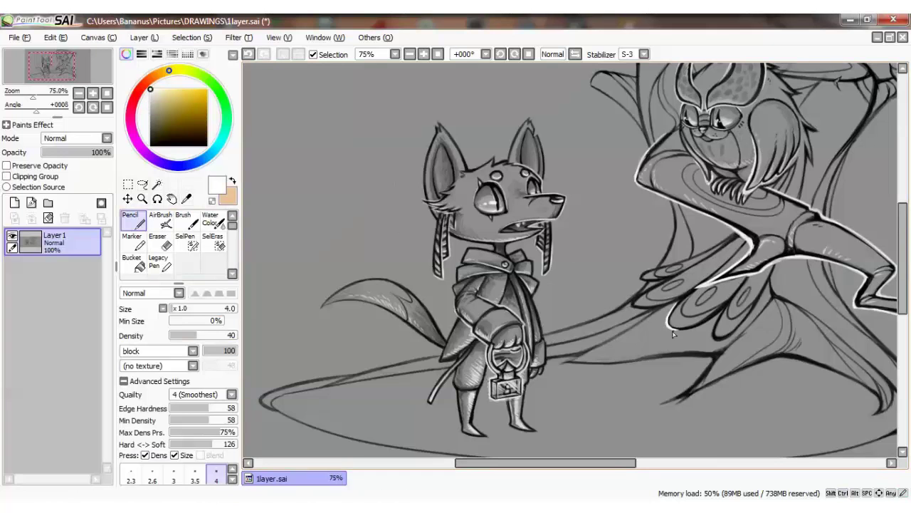
{"action": "mouse_move", "coordinate": [674, 334]}
{"action": "left_mouse_down"}
{"action": "mouse_move", "coordinate": [722, 315]}
{"action": "mouse_move", "coordinate": [705, 324]}
{"action": "mouse_move", "coordinate": [716, 310]}
{"action": "mouse_move", "coordinate": [714, 342]}
{"action": "left_mouse_up"}
{"action": "key", "text": "ctrl+z"}
{"action": "key", "text": "ctrl+z"}
Step: Outline the remaining outer feathers of the fan in white, undoing the unwanted strokes
{"action": "left_click_drag", "start_coordinate": [766, 288], "coordinate": [726, 342]}
{"action": "mouse_move", "coordinate": [631, 309]}
{"action": "left_mouse_down"}
{"action": "mouse_move", "coordinate": [669, 311]}
{"action": "mouse_move", "coordinate": [649, 289]}
{"action": "mouse_move", "coordinate": [665, 281]}
{"action": "mouse_move", "coordinate": [661, 272]}
{"action": "mouse_move", "coordinate": [695, 258]}
{"action": "left_mouse_up"}
{"action": "key", "text": "ctrl+z"}
{"action": "key", "text": "ctrl+z"}
{"action": "key", "text": "ctrl+z"}
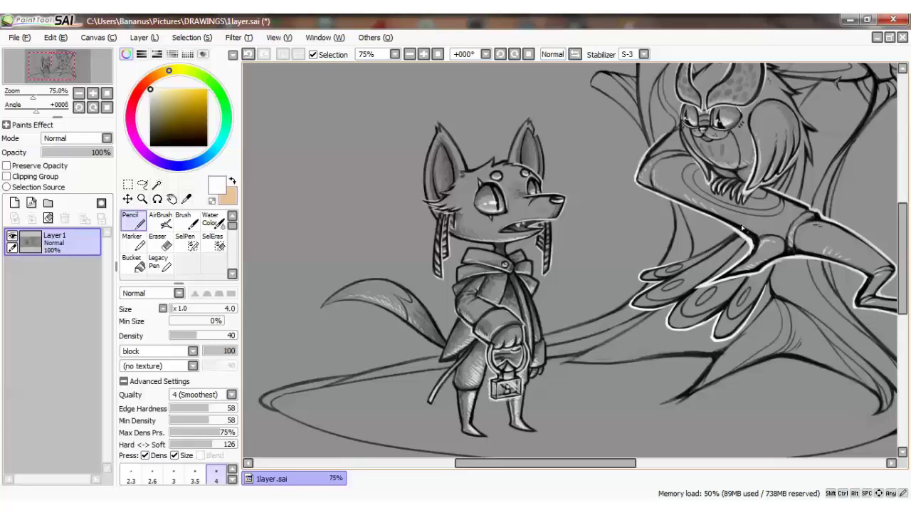
Step: Add light gray hatching to the fanned feathers and darken their oval spots with near-black
{"action": "left_click", "coordinate": [670, 324], "text": "alt"}
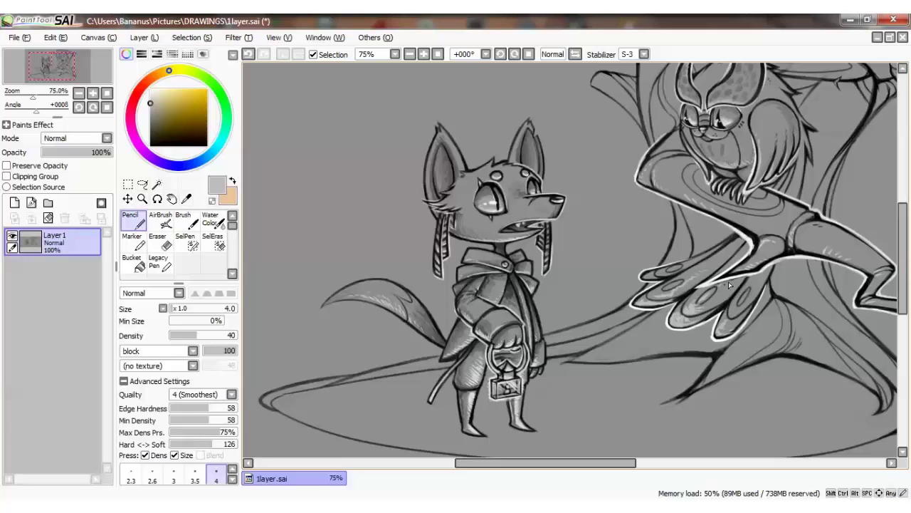
{"action": "left_click", "coordinate": [698, 308], "text": "alt"}
{"action": "key", "text": "ctrl+z"}
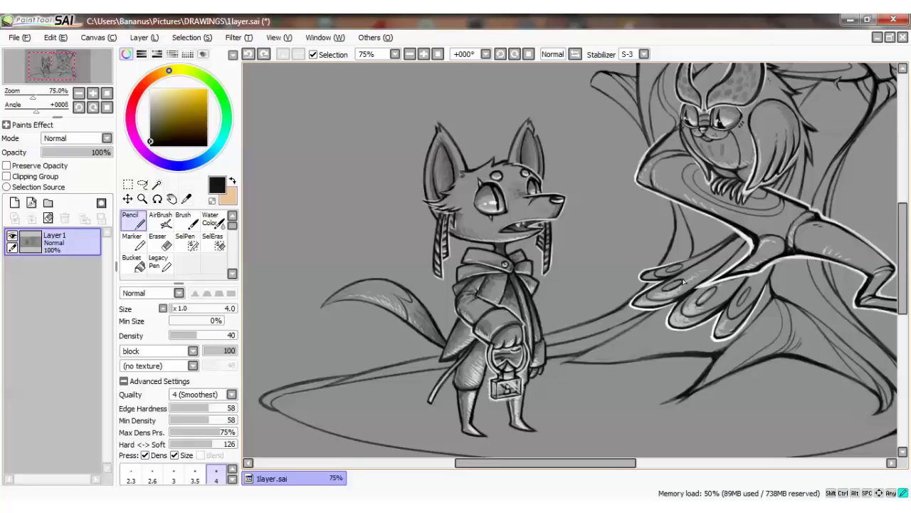
{"action": "key", "text": "ctrl+y"}
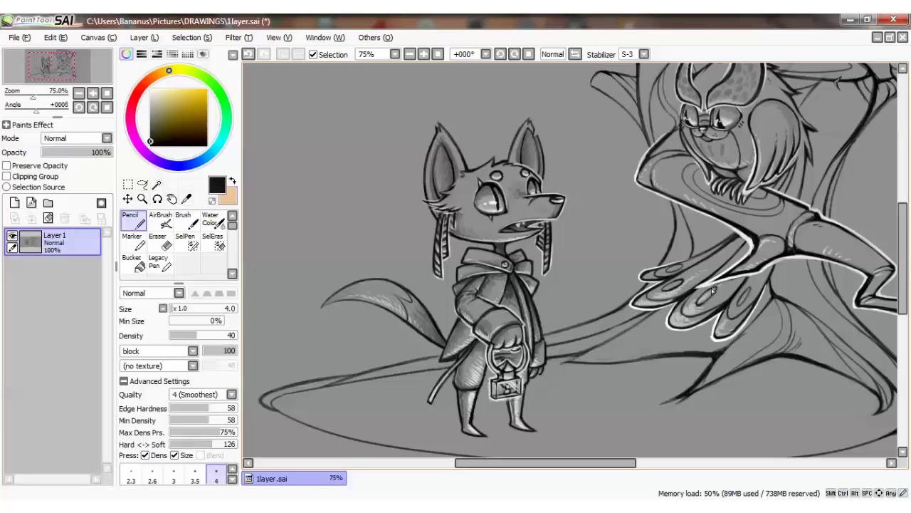
{"action": "left_click", "coordinate": [731, 335], "text": "alt"}
{"action": "left_click", "coordinate": [741, 306], "text": "alt"}
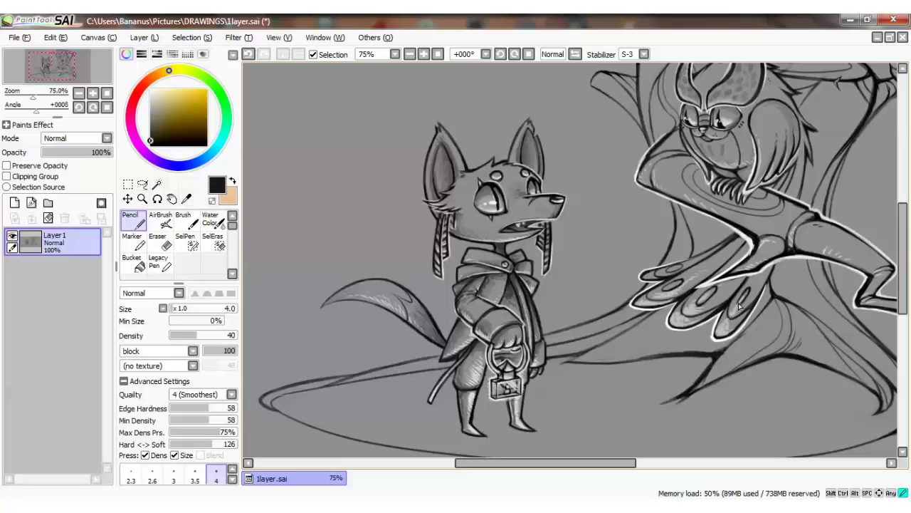
Step: Add light gray accents around the feathers' oval spots, undoing the strokes that do not fit
{"action": "left_click", "coordinate": [753, 290], "text": "alt"}
{"action": "key", "text": "ctrl+z"}
{"action": "mouse_move", "coordinate": [655, 282]}
{"action": "left_mouse_down"}
{"action": "mouse_move", "coordinate": [649, 276]}
{"action": "mouse_move", "coordinate": [674, 277]}
{"action": "left_mouse_up"}
{"action": "key", "text": "ctrl+z"}
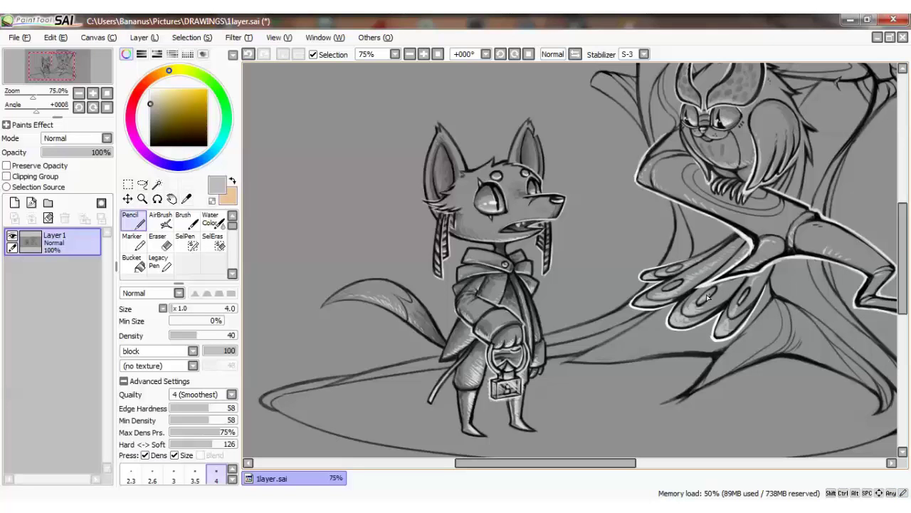
{"action": "key", "text": "ctrl+z"}
{"action": "left_click_drag", "start_coordinate": [707, 305], "coordinate": [707, 306]}
{"action": "scroll", "coordinate": [749, 292], "scroll_direction": "down", "scroll_amount": 2}
{"action": "scroll", "coordinate": [509, 281], "scroll_direction": "up", "scroll_amount": 2}
Step: Rework the fox's nose and muzzle edge with sampled light and dark tones, undoing the unwanted strokes
{"action": "left_click_drag", "start_coordinate": [508, 280], "coordinate": [636, 280]}
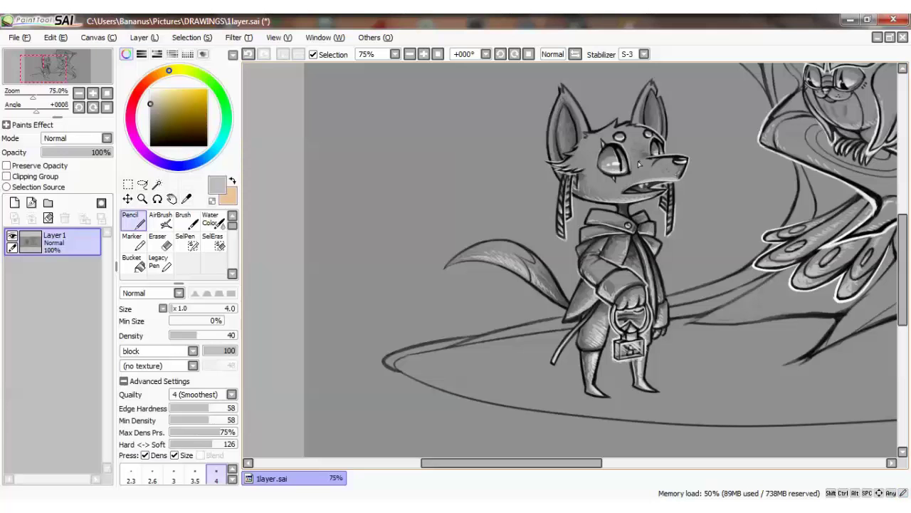
{"action": "scroll", "coordinate": [647, 180], "scroll_direction": "up", "scroll_amount": 1}
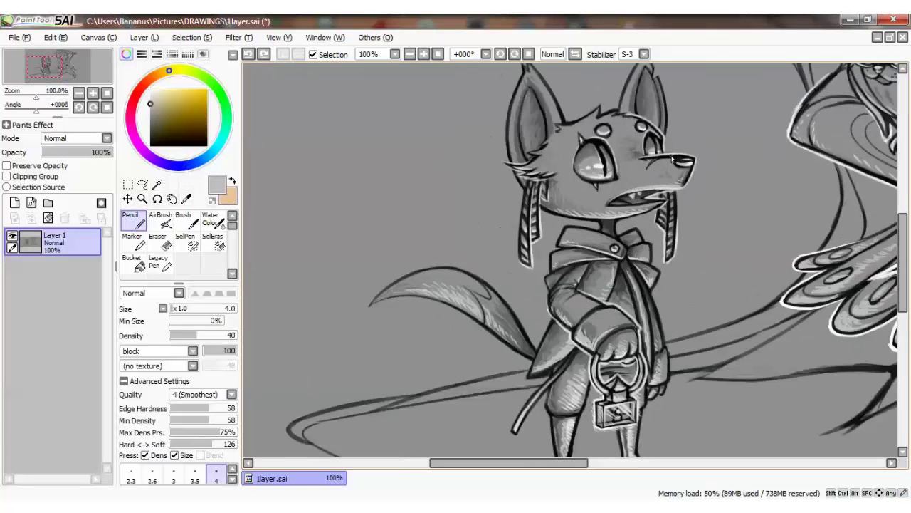
{"action": "left_click", "coordinate": [689, 182], "text": "alt"}
{"action": "key", "text": "ctrl+z"}
{"action": "left_click_drag", "start_coordinate": [688, 181], "coordinate": [672, 195]}
{"action": "key", "text": "ctrl+z"}
{"action": "left_click", "coordinate": [695, 173], "text": "alt"}
{"action": "key", "text": "ctrl+z"}
{"action": "left_click", "coordinate": [685, 189], "text": "alt"}
{"action": "key", "text": "ctrl+z"}
{"action": "left_click", "coordinate": [685, 189], "text": "alt"}
Step: Add light gray hatching to the stump's roots beneath the feathers and limb
{"action": "scroll", "coordinate": [684, 161], "scroll_direction": "down", "scroll_amount": 2}
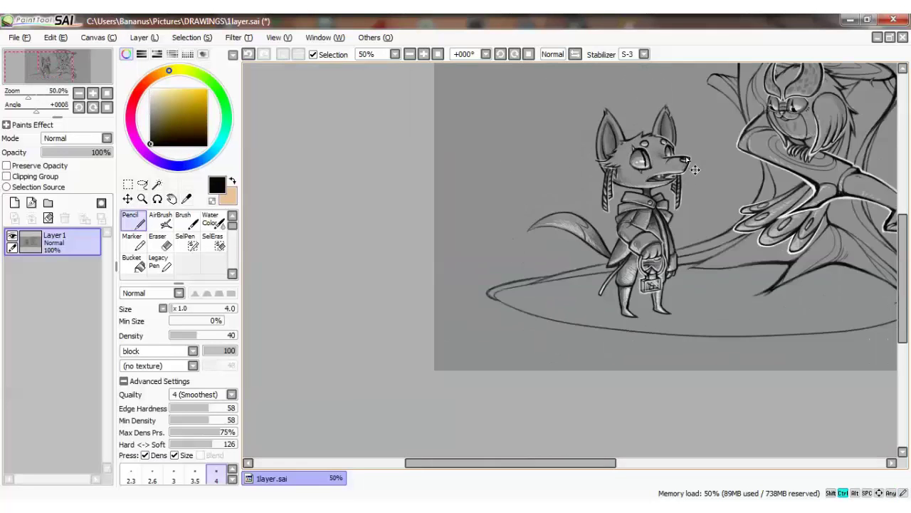
{"action": "scroll", "coordinate": [695, 169], "scroll_direction": "up", "scroll_amount": 1}
{"action": "scroll", "coordinate": [605, 178], "scroll_direction": "down", "scroll_amount": 2}
{"action": "scroll", "coordinate": [534, 182], "scroll_direction": "up", "scroll_amount": 1}
{"action": "left_click", "coordinate": [522, 184], "text": "alt"}
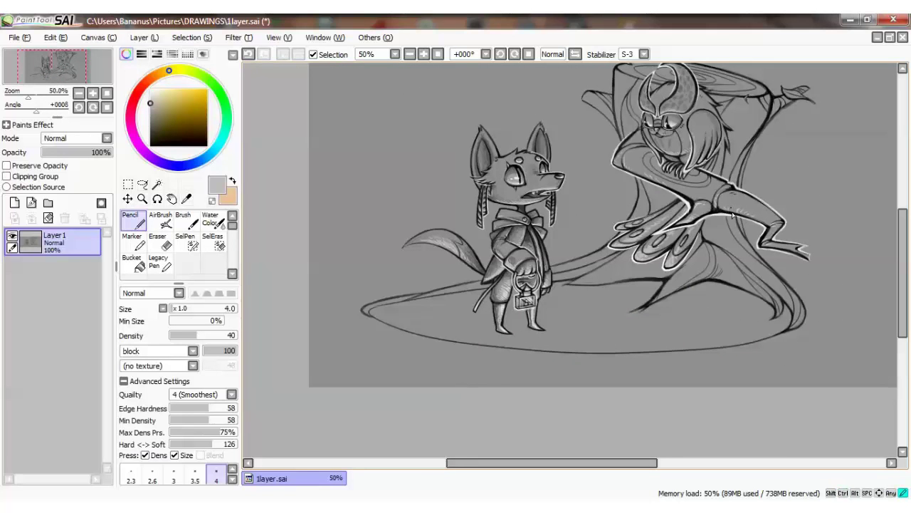
{"action": "left_click", "coordinate": [678, 195], "text": "alt"}
{"action": "left_click", "coordinate": [645, 257], "text": "alt"}
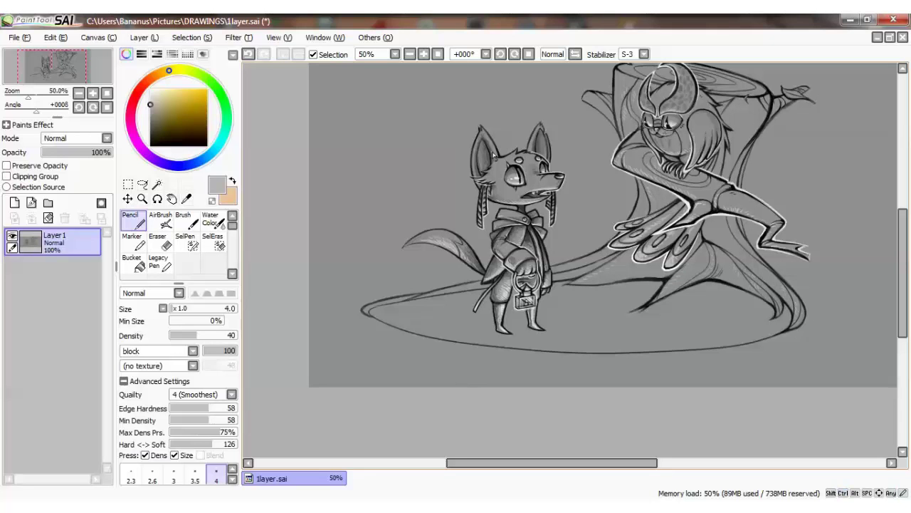
Step: Hatch the end of the far root and the inner rim of the oval ground with dark gray
{"action": "left_click", "coordinate": [662, 277], "text": "alt"}
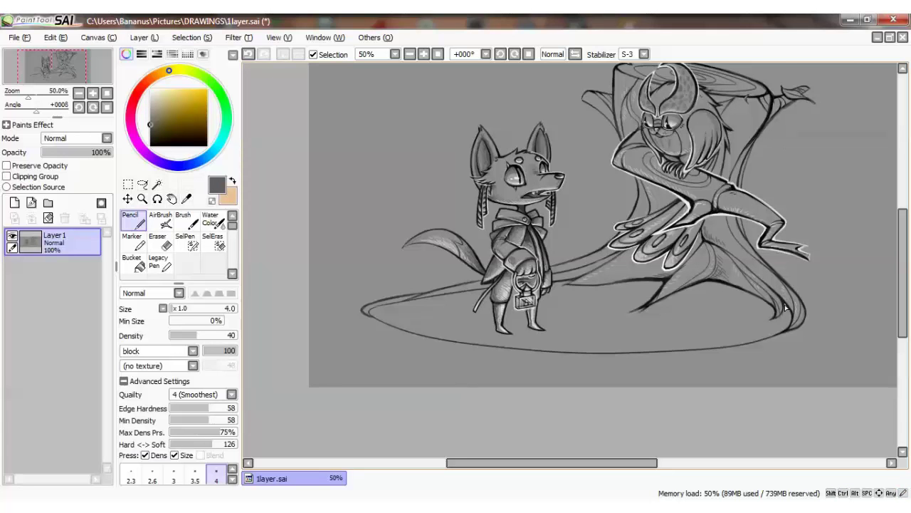
{"action": "left_click_drag", "start_coordinate": [786, 308], "coordinate": [787, 319]}
{"action": "left_click_drag", "start_coordinate": [621, 349], "coordinate": [716, 346]}
{"action": "left_click_drag", "start_coordinate": [620, 456], "coordinate": [642, 456]}
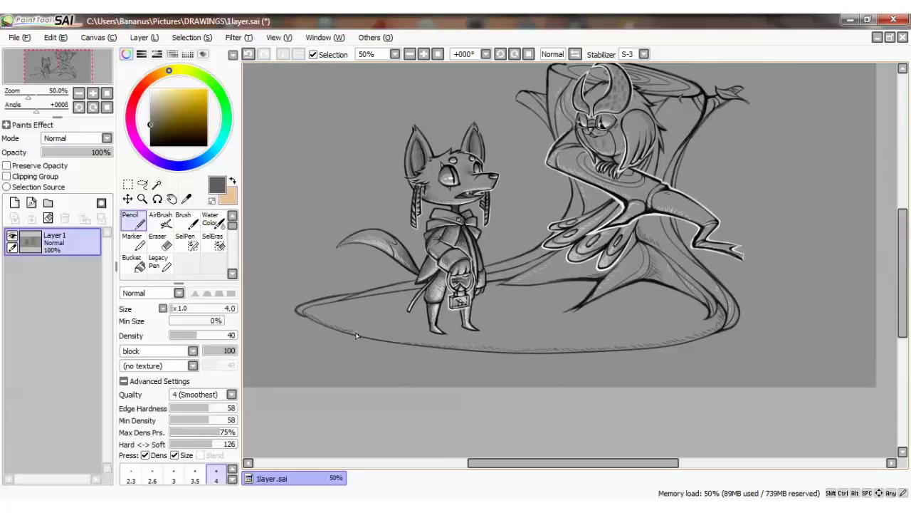
{"action": "left_click", "coordinate": [308, 307], "text": "alt"}
{"action": "left_click", "coordinate": [314, 312], "text": "alt"}
Step: Hatch the stump's roots, trunk and side branches with sampled light and dark grays
{"action": "left_click", "coordinate": [375, 295], "text": "alt"}
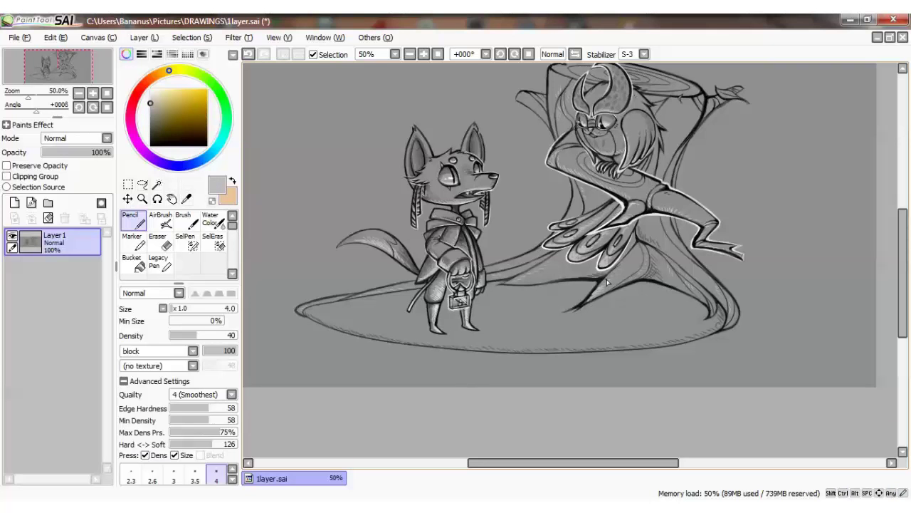
{"action": "left_click_drag", "start_coordinate": [611, 286], "coordinate": [606, 278]}
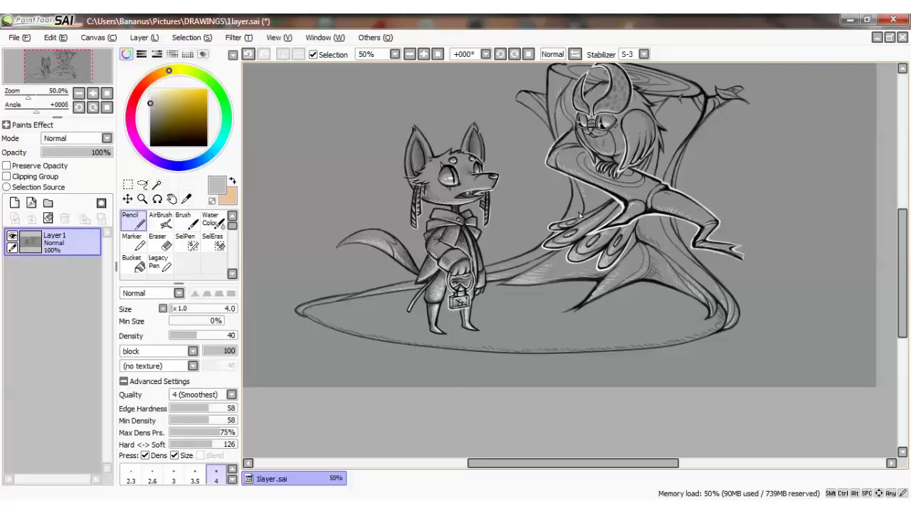
{"action": "left_click", "coordinate": [645, 245], "text": "alt"}
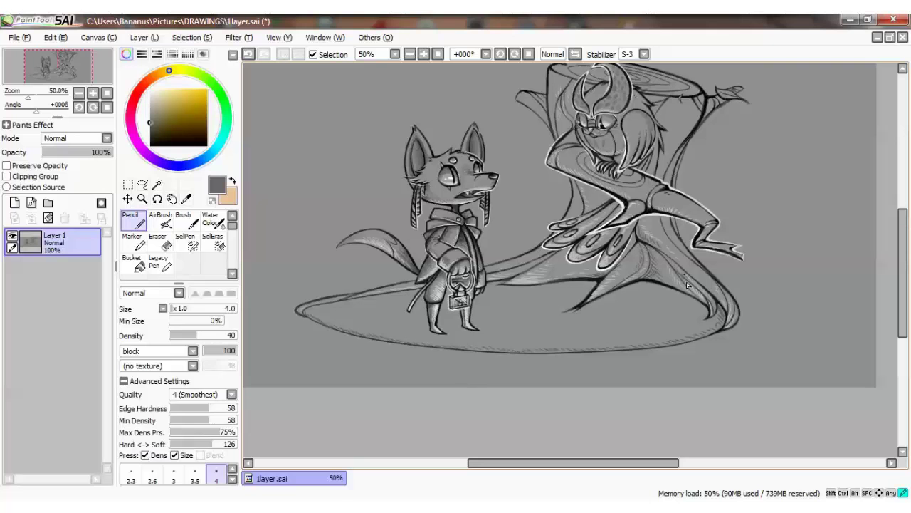
{"action": "left_click_drag", "start_coordinate": [716, 294], "coordinate": [725, 306]}
{"action": "mouse_move", "coordinate": [697, 128]}
{"action": "left_mouse_down"}
{"action": "mouse_move", "coordinate": [663, 171]}
{"action": "mouse_move", "coordinate": [681, 149]}
{"action": "mouse_move", "coordinate": [669, 183]}
{"action": "left_mouse_up"}
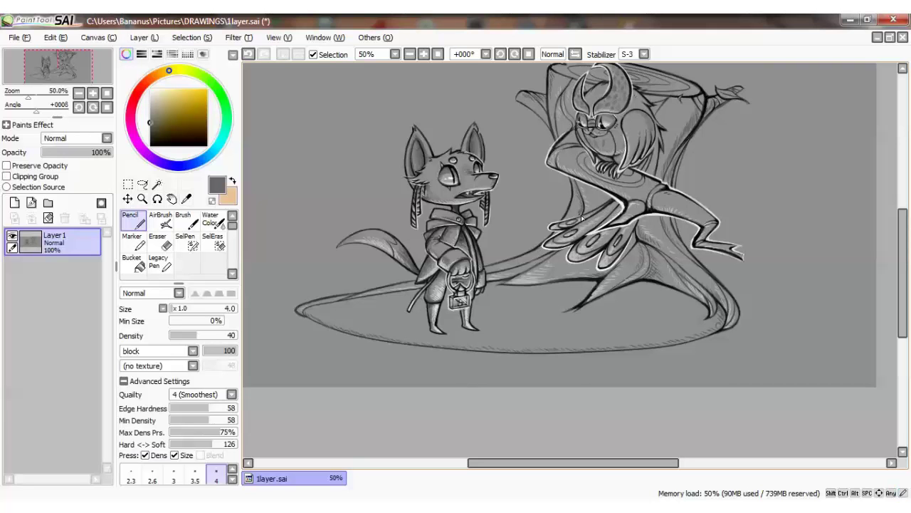
Step: Create a new layer above the sketch, set its blending mode to Multiply and choose a light gray
{"action": "scroll", "coordinate": [551, 162], "scroll_direction": "up", "scroll_amount": 3}
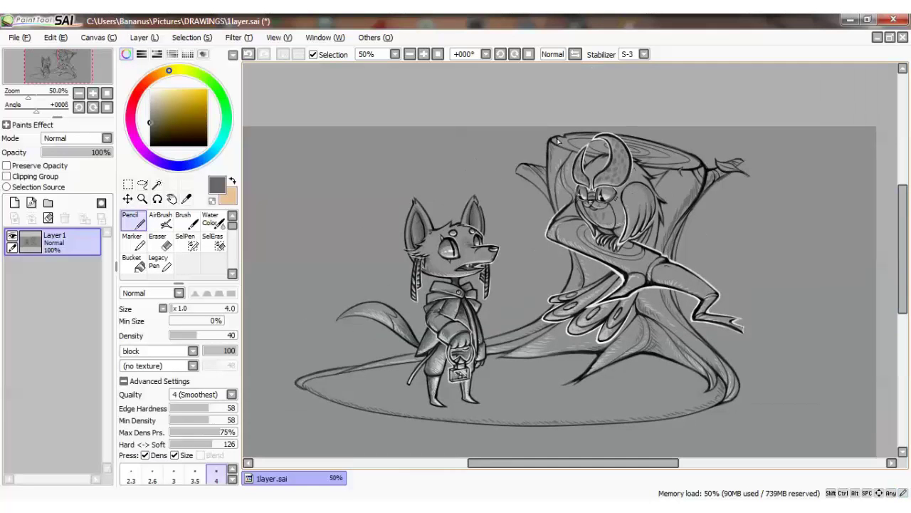
{"action": "left_click", "coordinate": [14, 202]}
{"action": "scroll", "coordinate": [107, 138], "scroll_direction": "down", "scroll_amount": 1}
{"action": "left_click", "coordinate": [149, 106]}
{"action": "key", "text": "bracketright"}
{"action": "key", "text": "bracketright"}
{"action": "key", "text": "bracketright"}
{"action": "key", "text": "bracketright"}
{"action": "key", "text": "bracketright"}
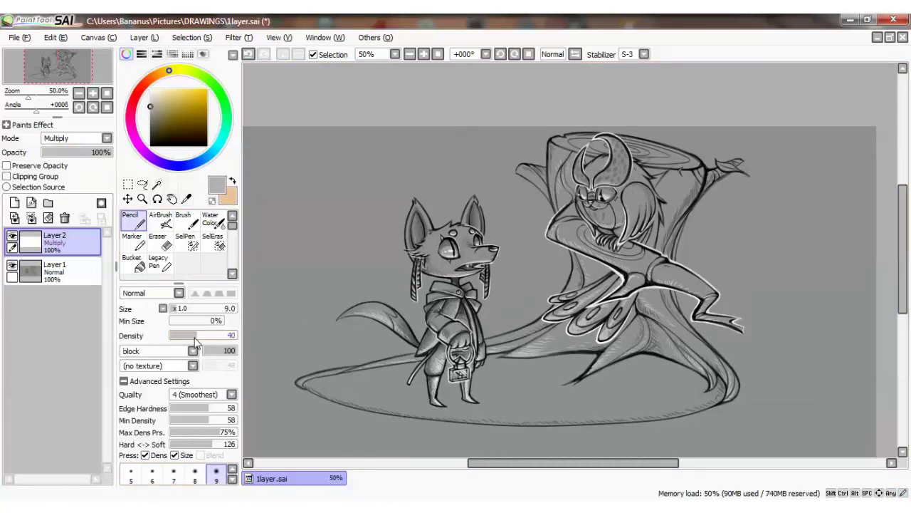
Step: Set the pencil to density 100 and size 20, and shade the stump's cut top on the Multiply layer
{"action": "left_click_drag", "start_coordinate": [195, 339], "coordinate": [238, 335]}
{"action": "key", "text": "bracketright"}
{"action": "key", "text": "bracketright"}
{"action": "key", "text": "bracketright"}
{"action": "key", "text": "bracketright"}
{"action": "key", "text": "bracketright"}
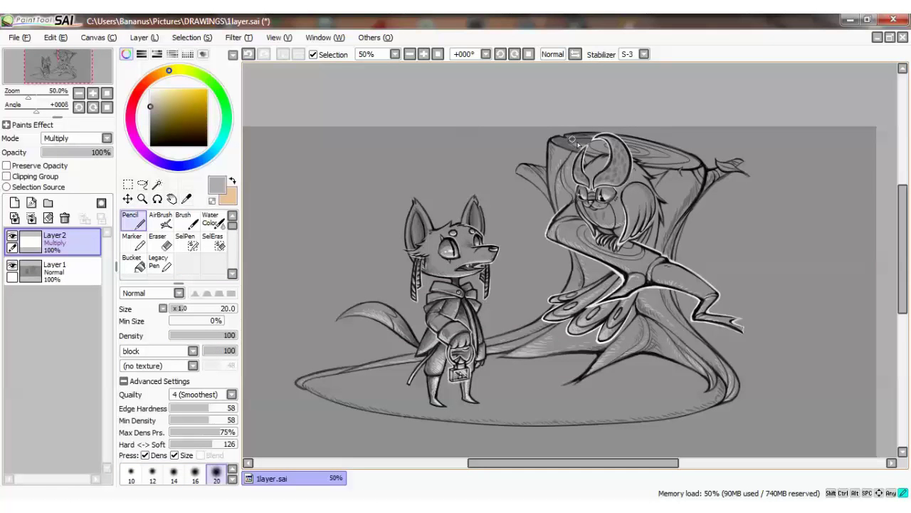
{"action": "mouse_move", "coordinate": [572, 139]}
{"action": "left_mouse_down"}
{"action": "mouse_move", "coordinate": [630, 148]}
{"action": "mouse_move", "coordinate": [635, 157]}
{"action": "mouse_move", "coordinate": [633, 141]}
{"action": "mouse_move", "coordinate": [685, 165]}
{"action": "left_mouse_up"}
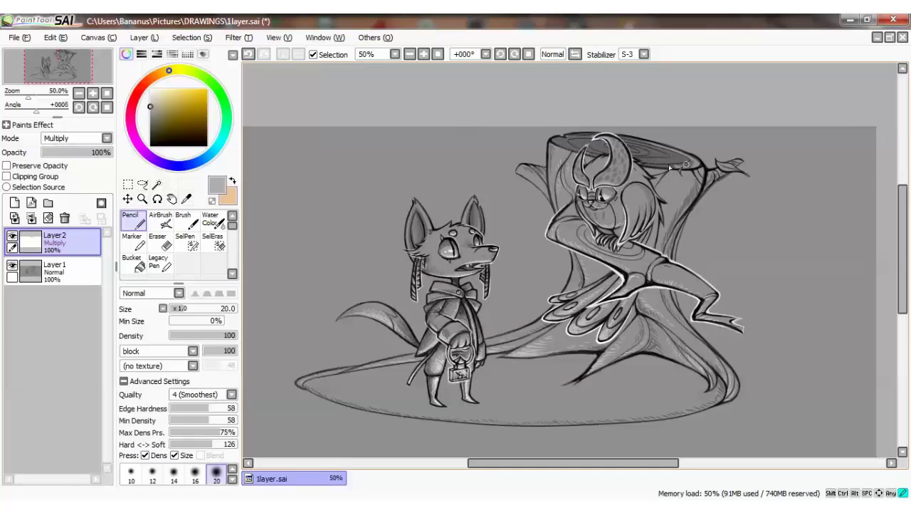
Step: Set the Multiply layer's opacity to 82% and shade the stump's cut top with a darker gray
{"action": "key", "text": "ctrl+z"}
{"action": "left_click", "coordinate": [100, 151]}
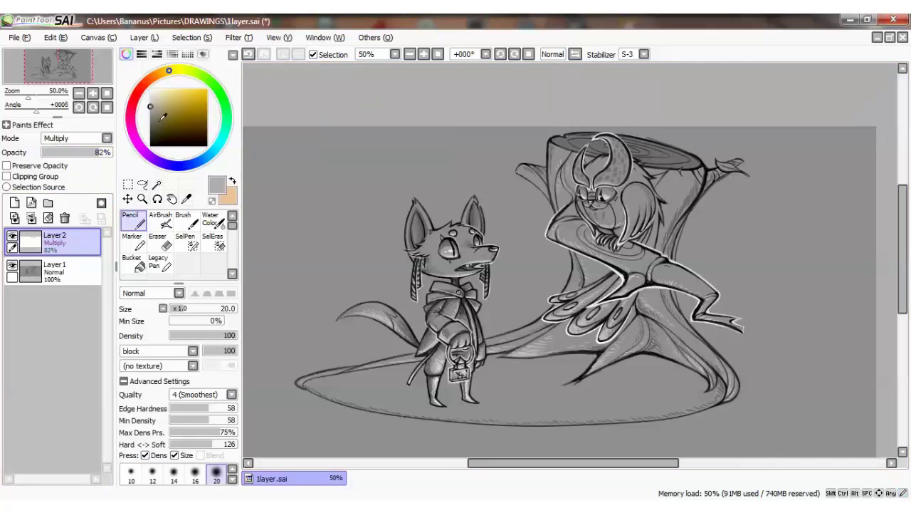
{"action": "left_click", "coordinate": [150, 114]}
{"action": "left_click_drag", "start_coordinate": [557, 141], "coordinate": [610, 154]}
{"action": "left_click_drag", "start_coordinate": [672, 162], "coordinate": [690, 171]}
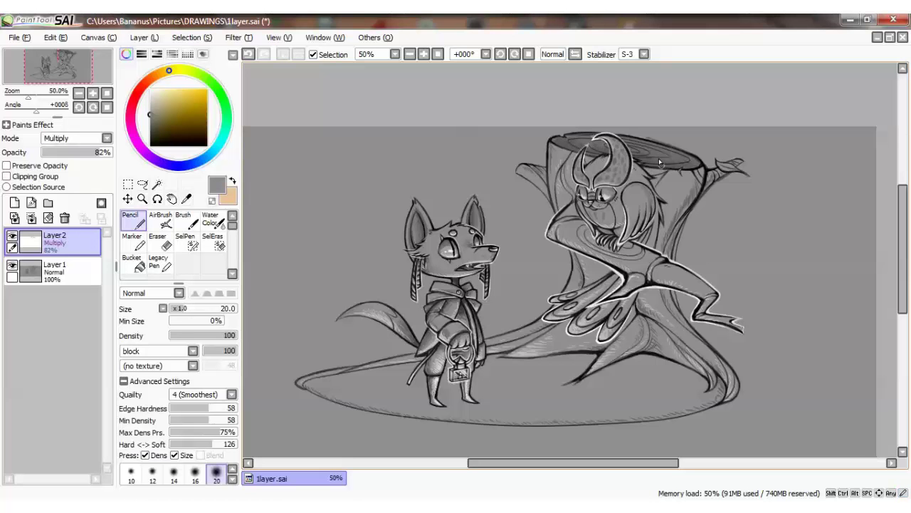
Step: Erase the shading that spills over the creature's horns and deepen the stump's cut top with sampled dark grays
{"action": "scroll", "coordinate": [876, 229], "scroll_direction": "up", "scroll_amount": 1}
{"action": "left_click", "coordinate": [157, 241]}
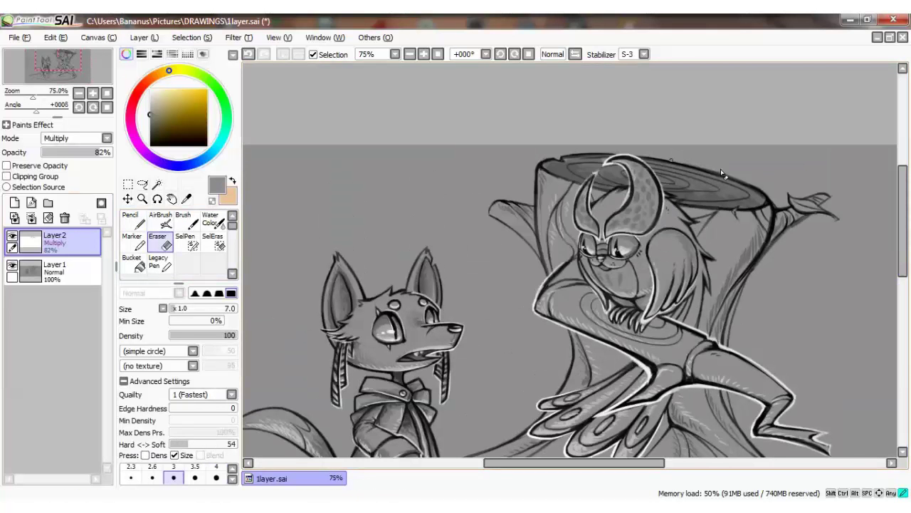
{"action": "left_click", "coordinate": [551, 165], "text": "alt"}
{"action": "key", "text": "n"}
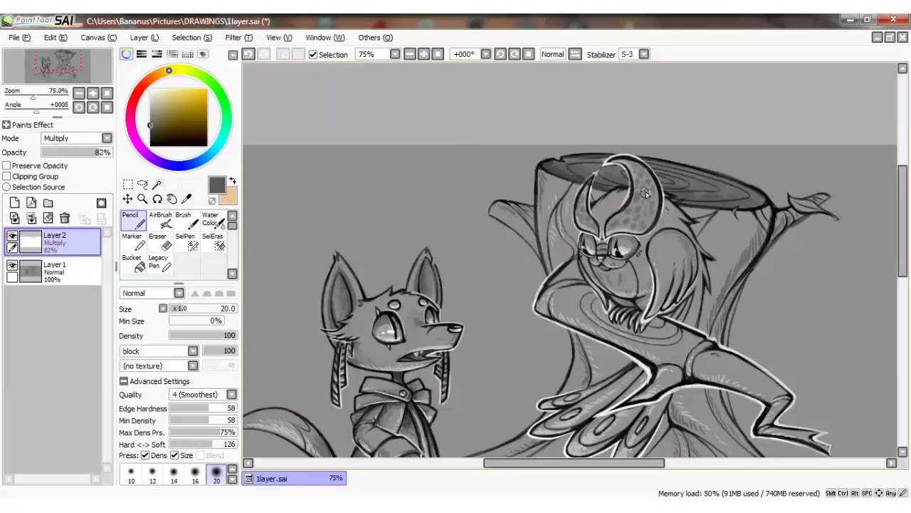
{"action": "key", "text": "e"}
{"action": "mouse_move", "coordinate": [590, 188]}
{"action": "left_mouse_down"}
{"action": "mouse_move", "coordinate": [616, 163]}
{"action": "mouse_move", "coordinate": [629, 169]}
{"action": "mouse_move", "coordinate": [629, 199]}
{"action": "mouse_move", "coordinate": [640, 163]}
{"action": "mouse_move", "coordinate": [659, 215]}
{"action": "mouse_move", "coordinate": [586, 181]}
{"action": "left_mouse_up"}
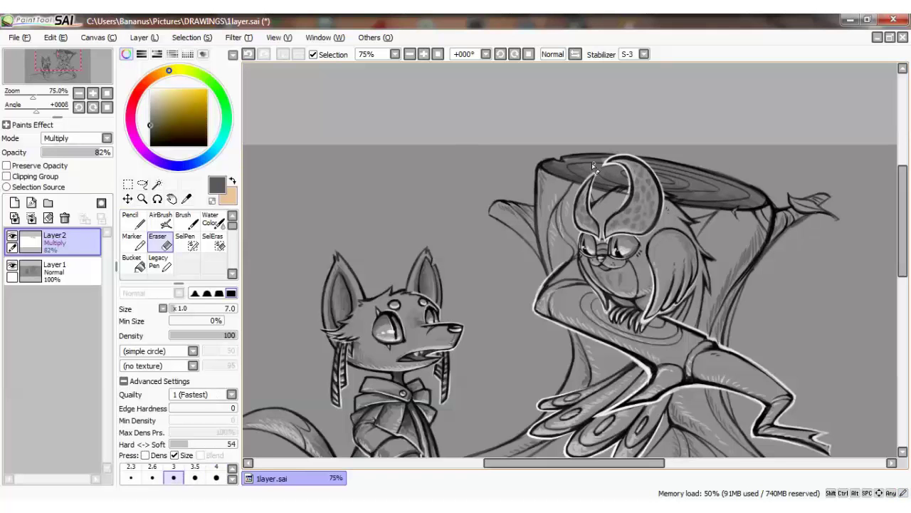
{"action": "key", "text": "n"}
{"action": "left_click", "coordinate": [685, 187], "text": "alt"}
{"action": "left_click", "coordinate": [685, 188], "text": "alt"}
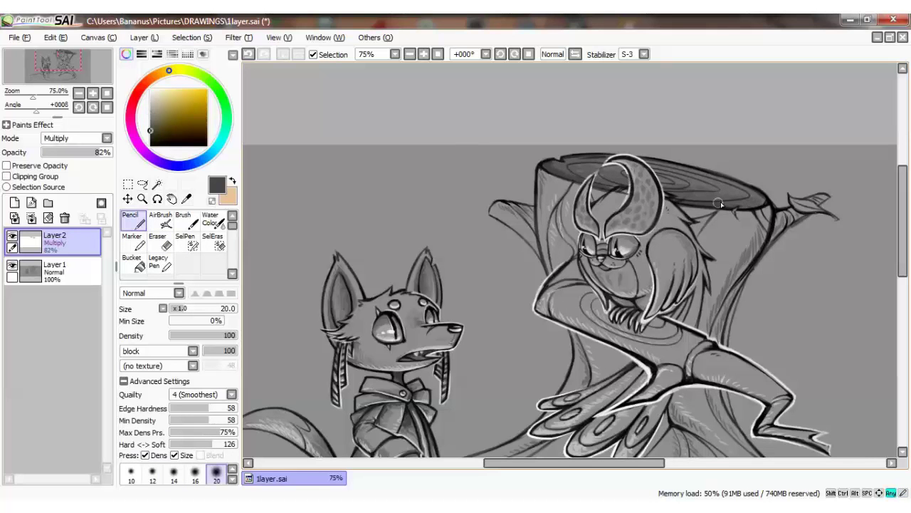
Step: Merge the Multiply layer into the sketch layer and retouch the horns with sampled light gray at pencil size 9
{"action": "key", "text": "ctrl+e"}
{"action": "left_click", "coordinate": [618, 198], "text": "alt"}
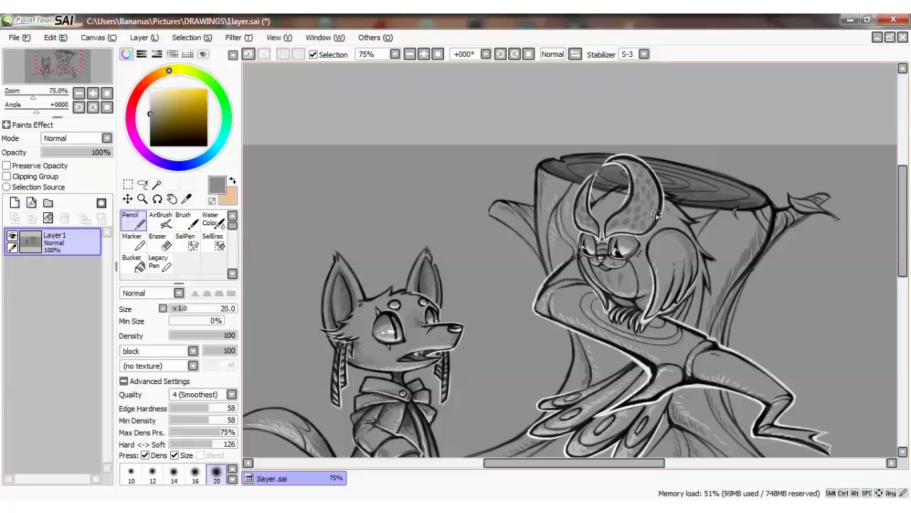
{"action": "key", "text": "ctrl+z"}
{"action": "key", "text": "bracketleft"}
{"action": "key", "text": "bracketleft"}
{"action": "key", "text": "bracketleft"}
{"action": "key", "text": "bracketleft"}
{"action": "key", "text": "bracketleft"}
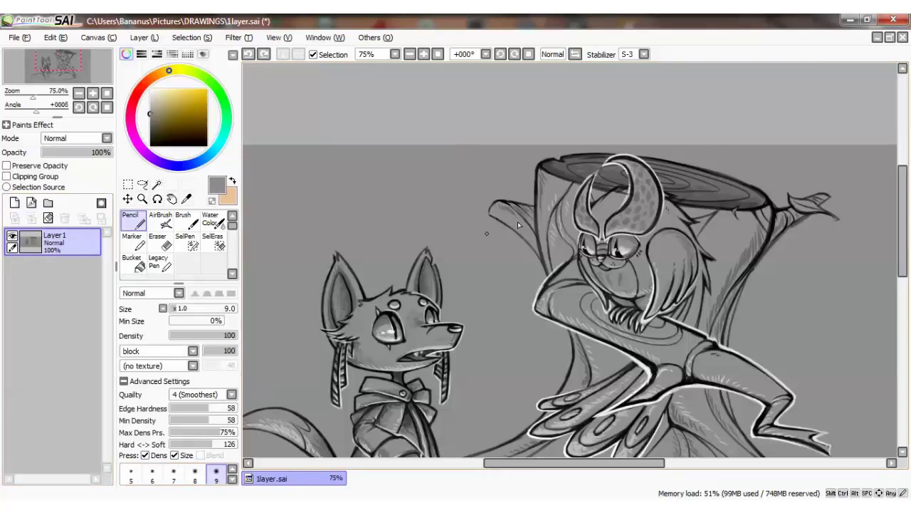
{"action": "left_click", "coordinate": [627, 178], "text": "alt"}
{"action": "left_click_drag", "start_coordinate": [611, 160], "coordinate": [589, 202]}
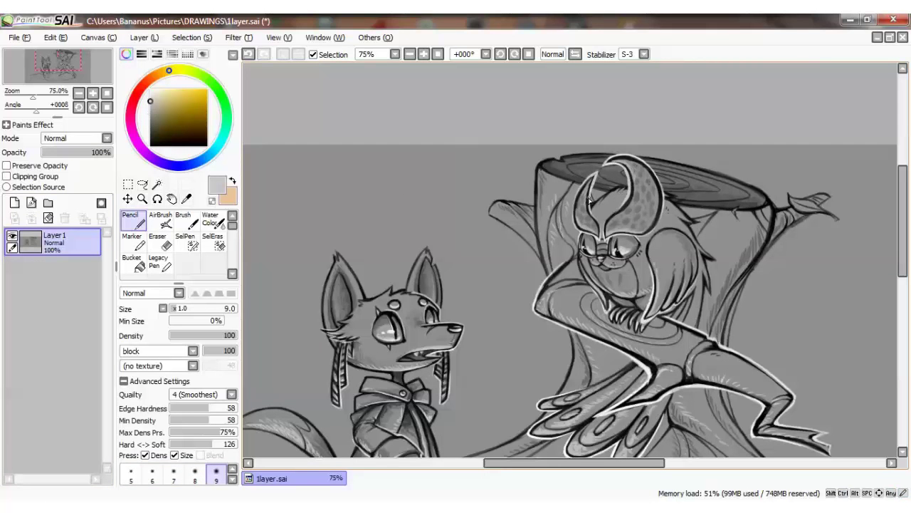
Step: Set the pencil size to 4 and refine the light outline of the creature's chest, thigh and bent leg with sampled off-white
{"action": "scroll", "coordinate": [682, 212], "scroll_direction": "down", "scroll_amount": 3}
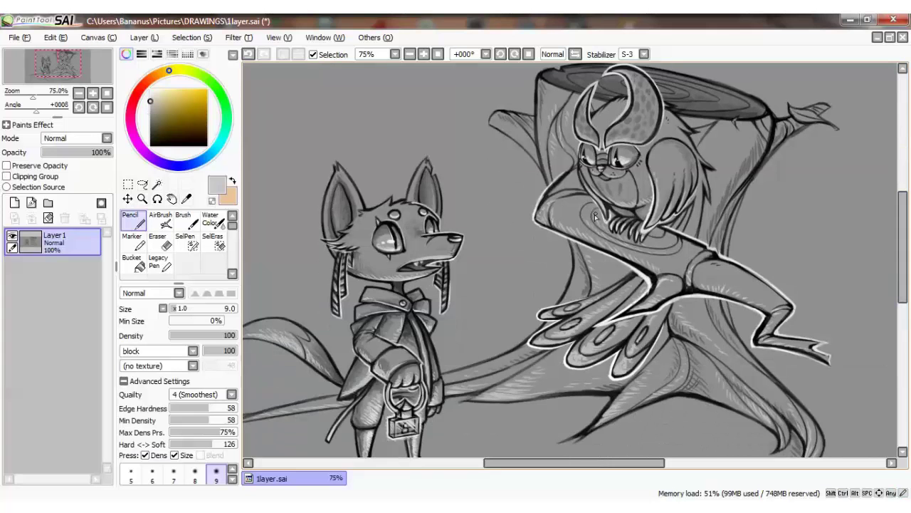
{"action": "key", "text": "bracketleft"}
{"action": "key", "text": "bracketleft"}
{"action": "key", "text": "bracketleft"}
{"action": "key", "text": "bracketleft"}
{"action": "key", "text": "bracketleft"}
{"action": "key", "text": "bracketleft"}
{"action": "left_click", "coordinate": [581, 184], "text": "alt"}
{"action": "key", "text": "ctrl+z"}
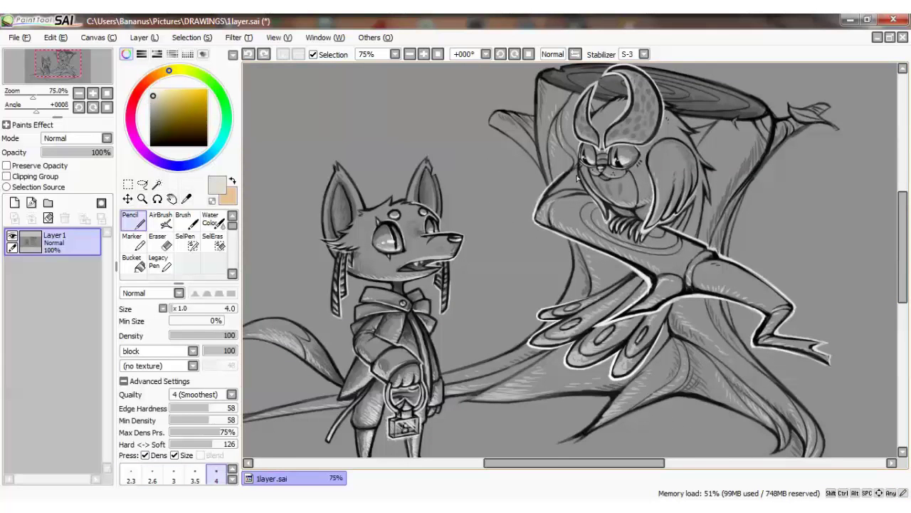
{"action": "left_click_drag", "start_coordinate": [578, 178], "coordinate": [609, 225]}
{"action": "left_click_drag", "start_coordinate": [539, 223], "coordinate": [577, 242]}
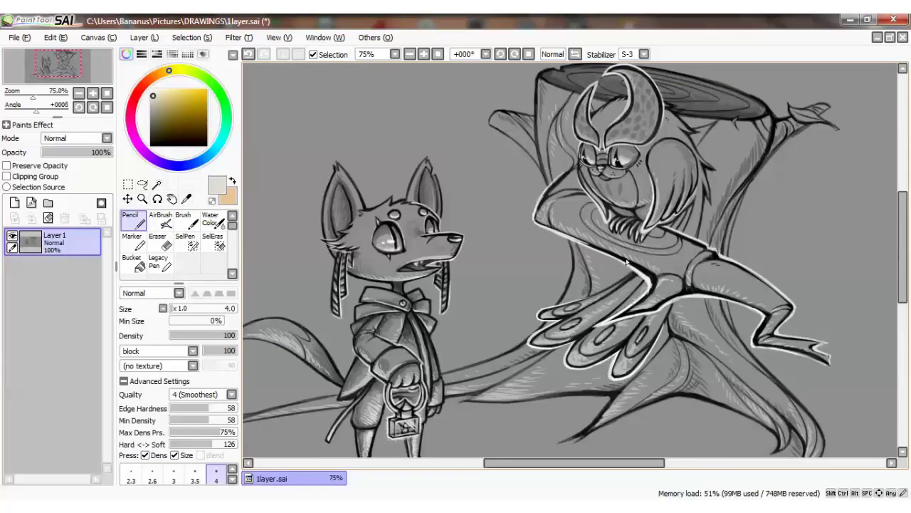
{"action": "mouse_move", "coordinate": [645, 285]}
{"action": "left_mouse_down"}
{"action": "mouse_move", "coordinate": [639, 303]}
{"action": "mouse_move", "coordinate": [648, 308]}
{"action": "left_mouse_up"}
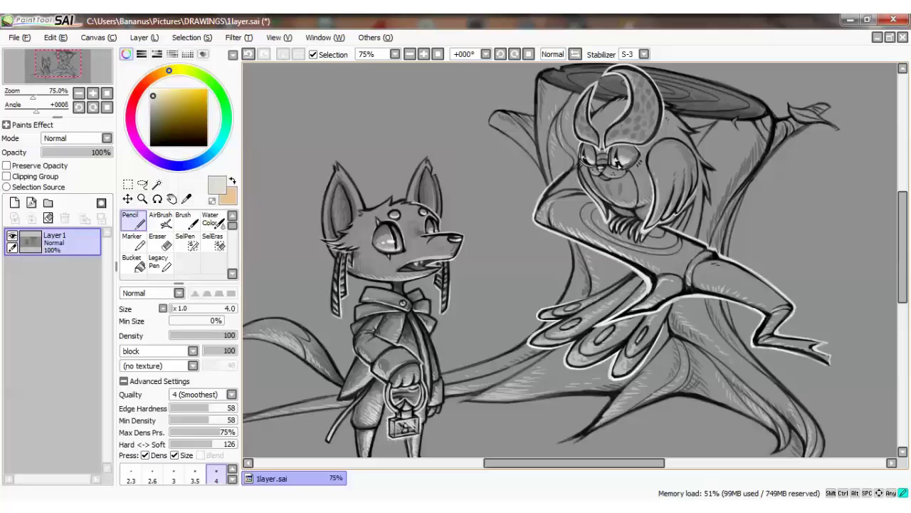
Step: Add highlight hatching to the creature's outstretched leg and its long toes with a sampled near-white
{"action": "left_click", "coordinate": [580, 132], "text": "alt"}
{"action": "left_click", "coordinate": [541, 151], "text": "alt"}
{"action": "scroll", "coordinate": [908, 263], "scroll_direction": "down", "scroll_amount": 3}
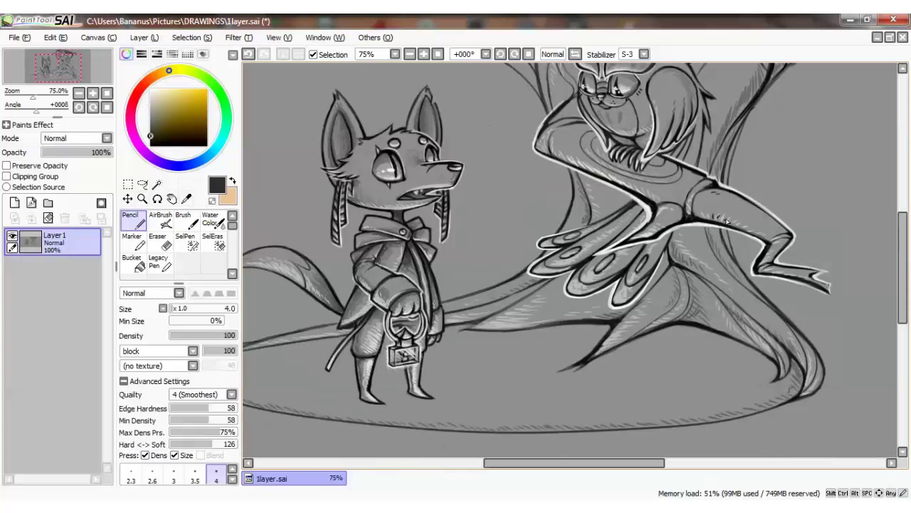
{"action": "left_click", "coordinate": [716, 221], "text": "alt"}
{"action": "left_click_drag", "start_coordinate": [773, 258], "coordinate": [777, 241]}
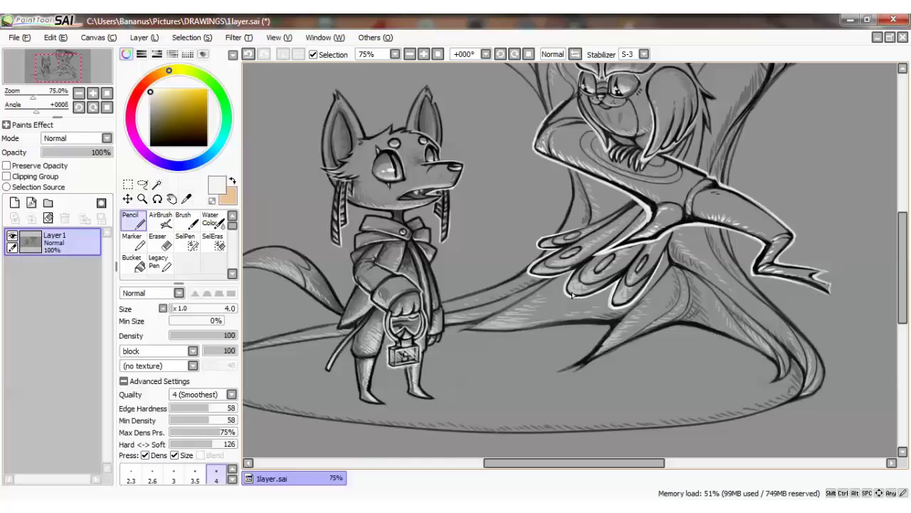
{"action": "mouse_move", "coordinate": [572, 294]}
{"action": "left_mouse_down"}
{"action": "mouse_move", "coordinate": [589, 279]}
{"action": "mouse_move", "coordinate": [573, 254]}
{"action": "left_mouse_up"}
{"action": "left_click_drag", "start_coordinate": [618, 305], "coordinate": [632, 279]}
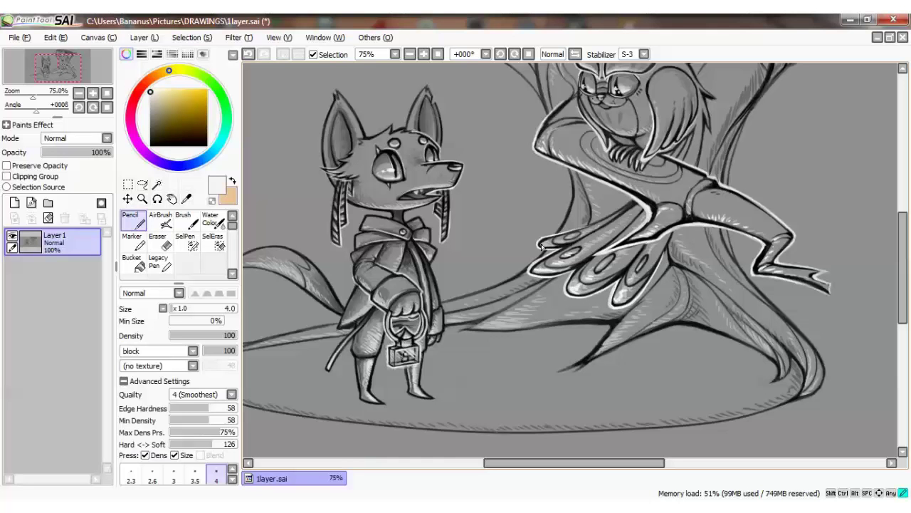
{"action": "left_click_drag", "start_coordinate": [541, 246], "coordinate": [547, 243]}
Step: Shade the creature's outstretched leg and the area beneath its wing with sampled mid grays
{"action": "scroll", "coordinate": [643, 268], "scroll_direction": "down", "scroll_amount": 1}
{"action": "scroll", "coordinate": [632, 254], "scroll_direction": "down", "scroll_amount": 1}
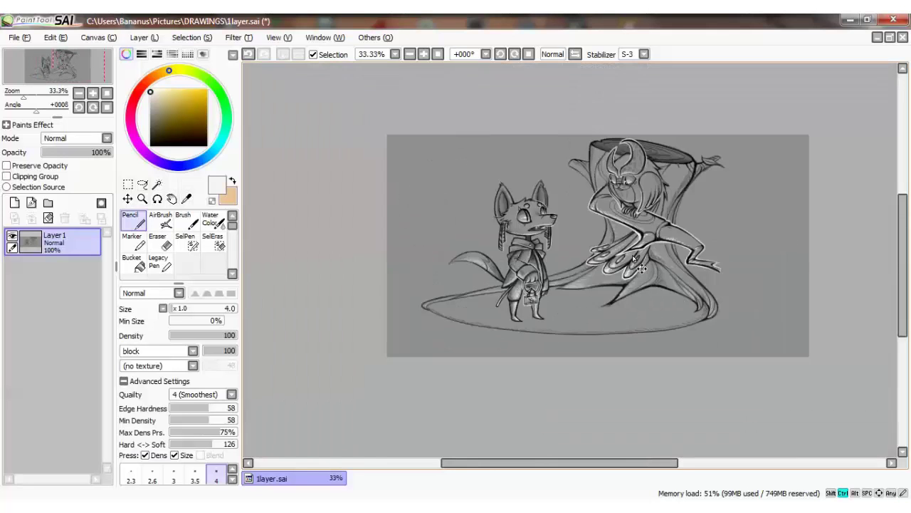
{"action": "scroll", "coordinate": [632, 255], "scroll_direction": "up", "scroll_amount": 1}
{"action": "scroll", "coordinate": [725, 119], "scroll_direction": "up", "scroll_amount": 1}
{"action": "left_click", "coordinate": [724, 119], "text": "alt"}
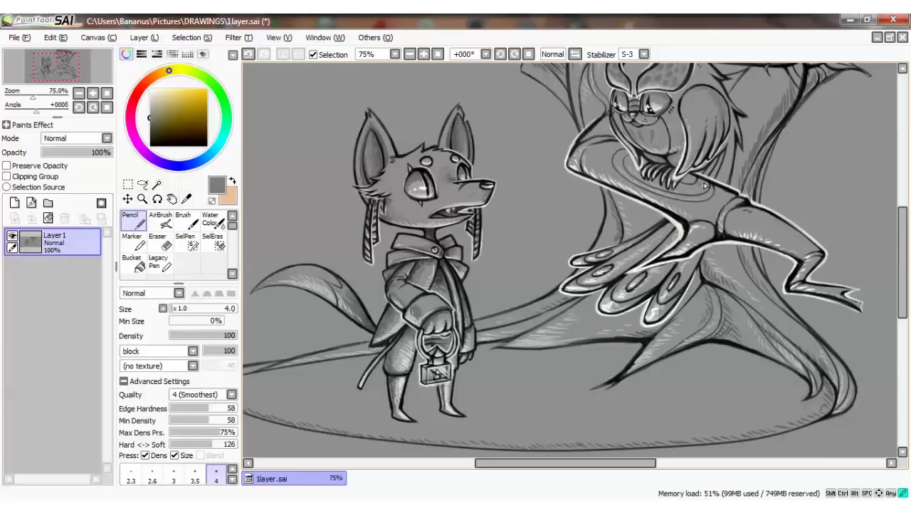
{"action": "mouse_move", "coordinate": [724, 208]}
{"action": "left_mouse_down"}
{"action": "mouse_move", "coordinate": [759, 204]}
{"action": "mouse_move", "coordinate": [811, 246]}
{"action": "mouse_move", "coordinate": [819, 257]}
{"action": "mouse_move", "coordinate": [811, 268]}
{"action": "mouse_move", "coordinate": [839, 292]}
{"action": "left_mouse_up"}
{"action": "key", "text": "ctrl+z"}
{"action": "key", "text": "ctrl+y"}
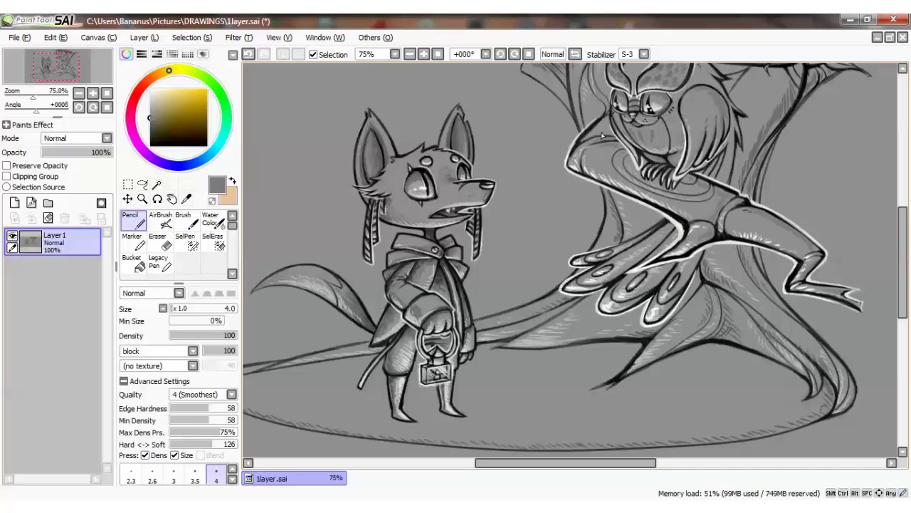
{"action": "left_click", "coordinate": [727, 147], "text": "alt"}
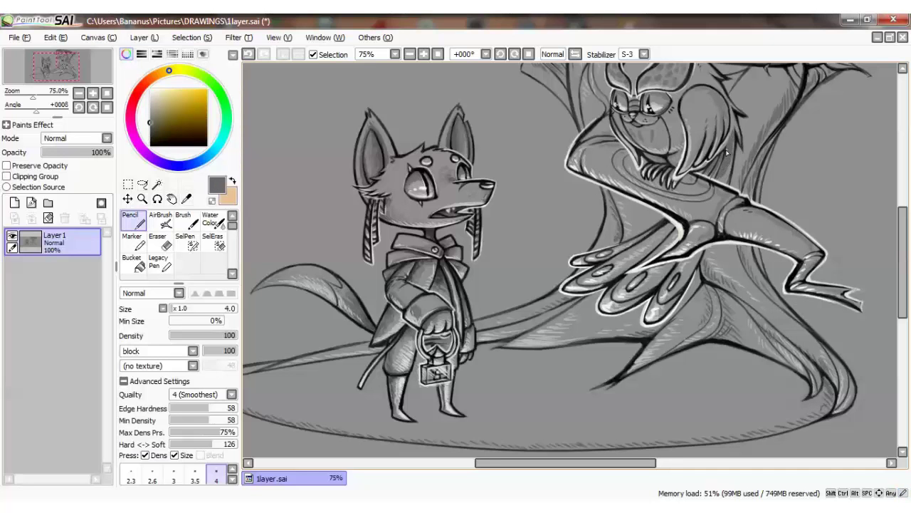
{"action": "left_click", "coordinate": [720, 171], "text": "alt"}
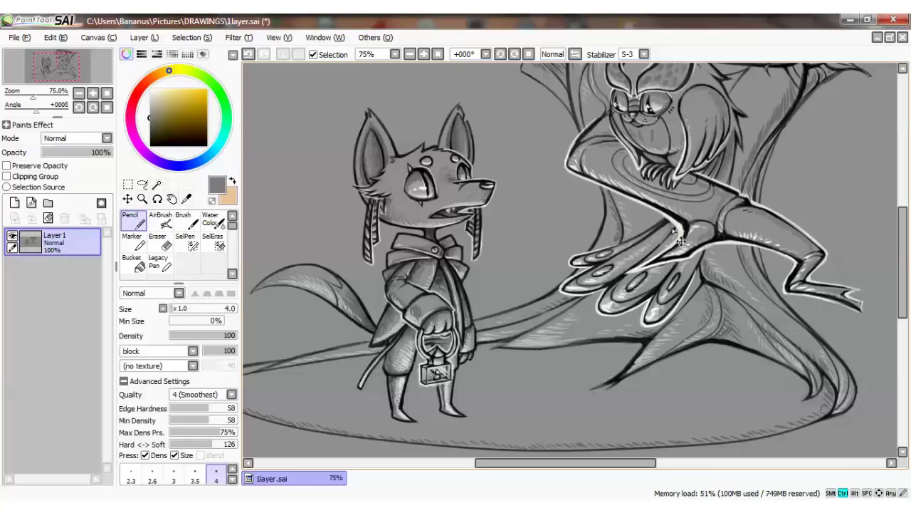
Step: Hatch the fur on the creature's head and back behind the horns with sampled grays
{"action": "scroll", "coordinate": [702, 130], "scroll_direction": "up", "scroll_amount": 2}
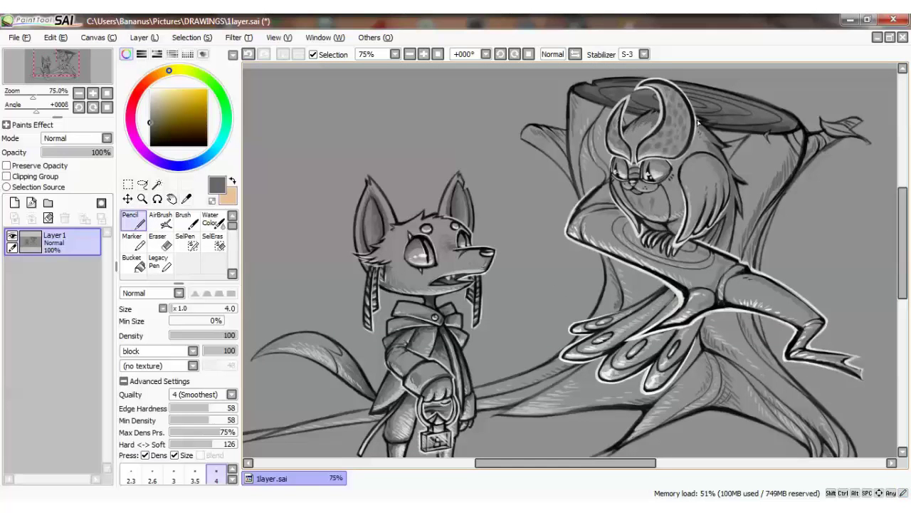
{"action": "left_click", "coordinate": [708, 145], "text": "alt"}
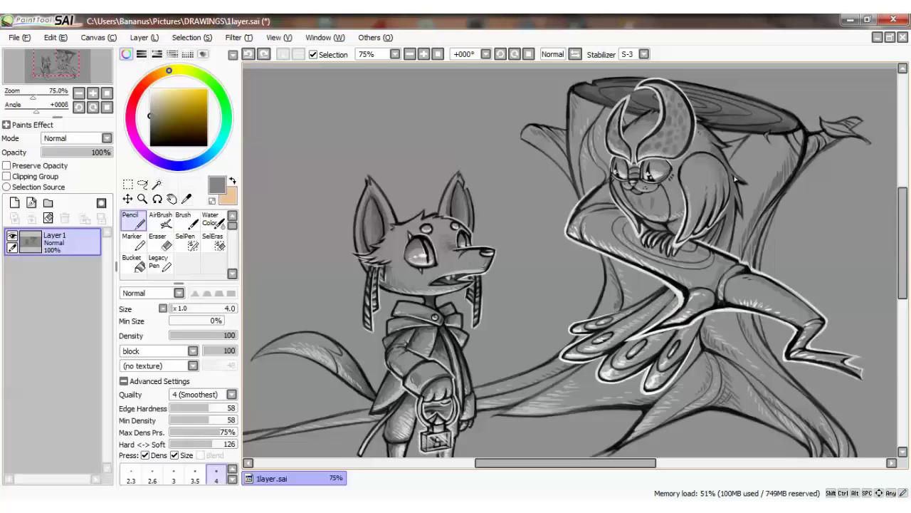
{"action": "key", "text": "ctrl"}
{"action": "right_click", "coordinate": [729, 125]}
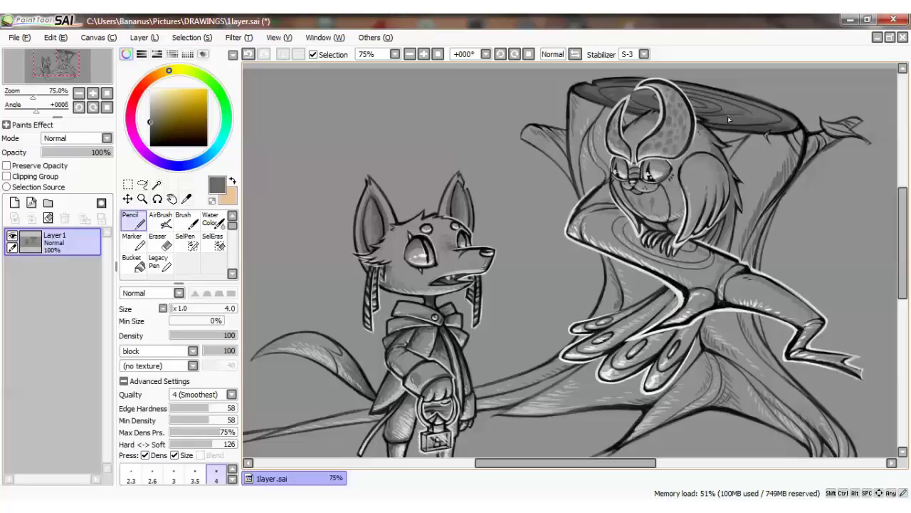
Step: Refine the wood rings on the stump top between the horns and the leafy branch with sampled dark grays
{"action": "key", "text": "ctrl+z"}
{"action": "key", "text": "ctrl+y"}
{"action": "right_click", "coordinate": [766, 136]}
{"action": "key", "text": "ctrl+z"}
{"action": "key", "text": "ctrl+y"}
{"action": "right_click", "coordinate": [786, 124]}
{"action": "right_click", "coordinate": [789, 118]}
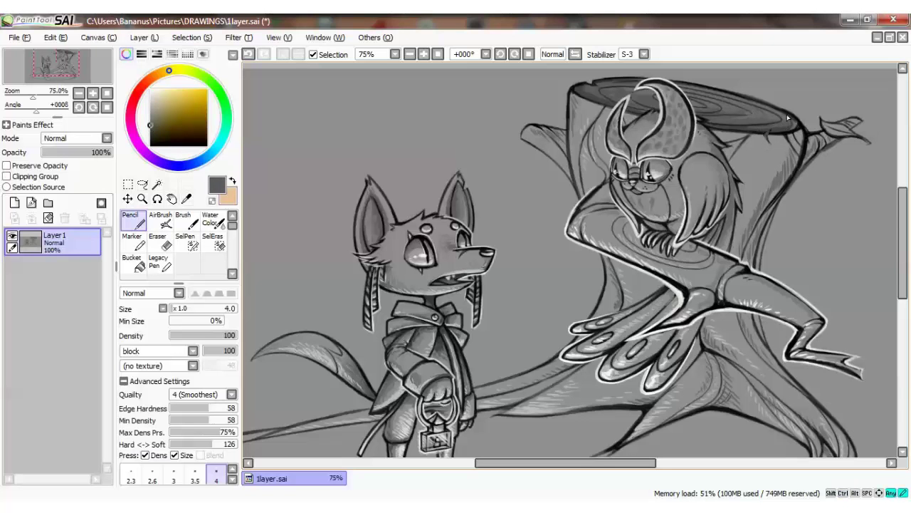
{"action": "right_click", "coordinate": [701, 102]}
{"action": "key", "text": "ctrl+z"}
{"action": "key", "text": "ctrl+y"}
{"action": "key", "text": "ctrl+z"}
{"action": "key", "text": "ctrl+y"}
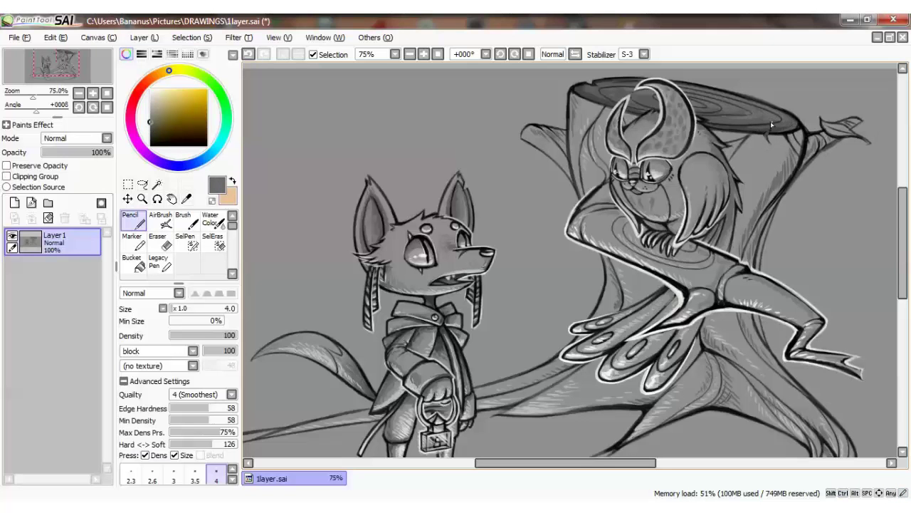
Step: Refine the stump top's rings and rim around the horn tips with sampled dark grays
{"action": "right_click", "coordinate": [580, 91]}
{"action": "right_click", "coordinate": [591, 95]}
{"action": "right_click", "coordinate": [616, 95]}
{"action": "right_click", "coordinate": [615, 96]}
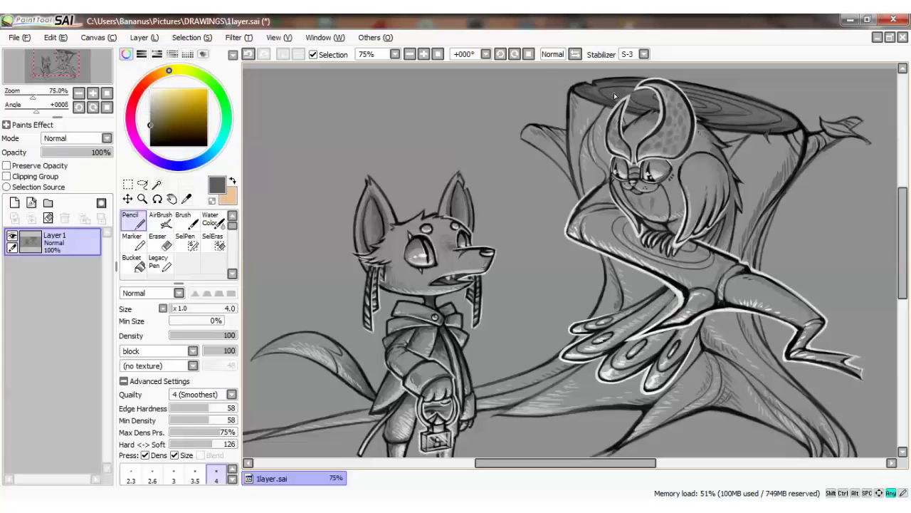
{"action": "right_click", "coordinate": [726, 108]}
{"action": "right_click", "coordinate": [626, 99]}
{"action": "right_click", "coordinate": [628, 104]}
{"action": "right_click", "coordinate": [633, 108]}
{"action": "right_click", "coordinate": [611, 111]}
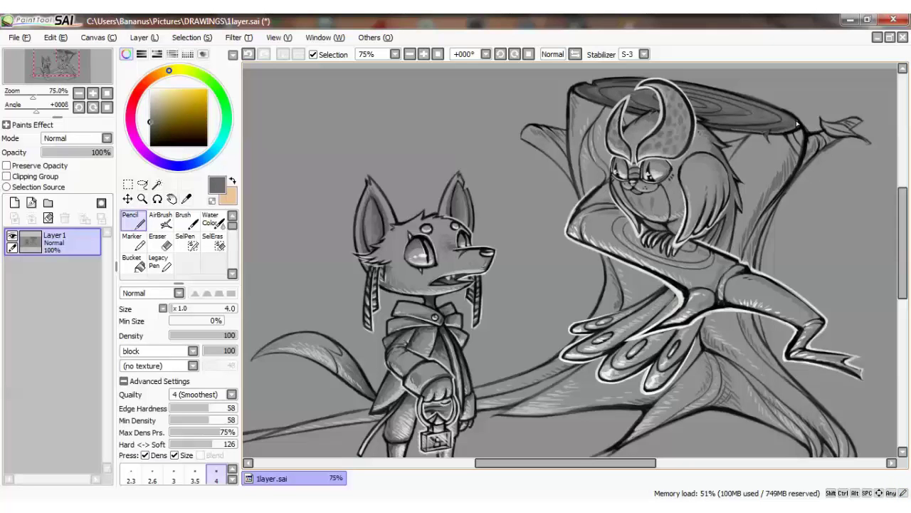
Step: Hatch the leafy side branch and its leaf with sampled mid and dark grays
{"action": "right_click", "coordinate": [792, 157]}
{"action": "right_click", "coordinate": [794, 153]}
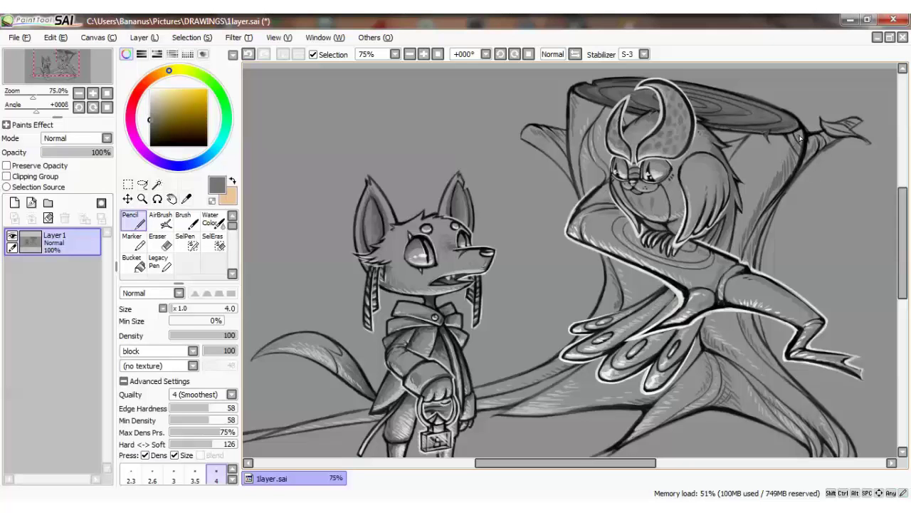
{"action": "left_click_drag", "start_coordinate": [828, 140], "coordinate": [855, 125]}
{"action": "right_click", "coordinate": [858, 125]}
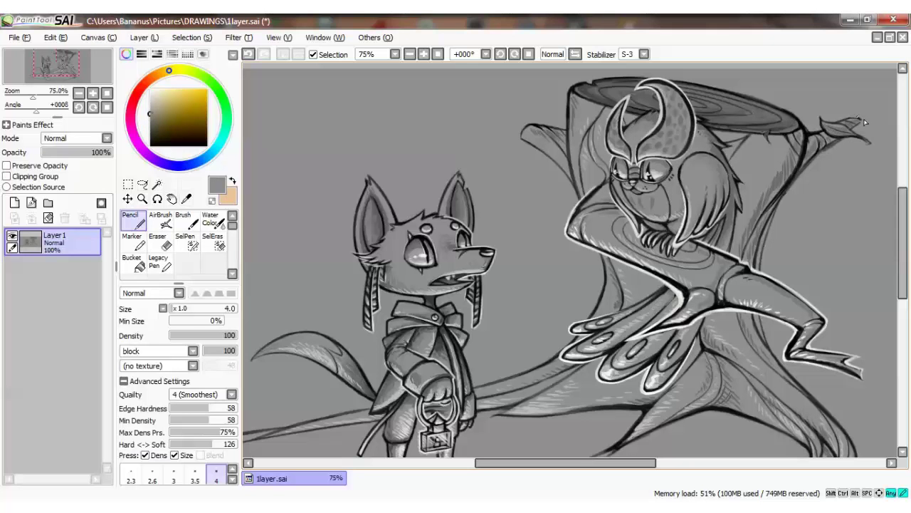
{"action": "right_click", "coordinate": [851, 126]}
{"action": "right_click", "coordinate": [826, 153]}
{"action": "right_click", "coordinate": [804, 173]}
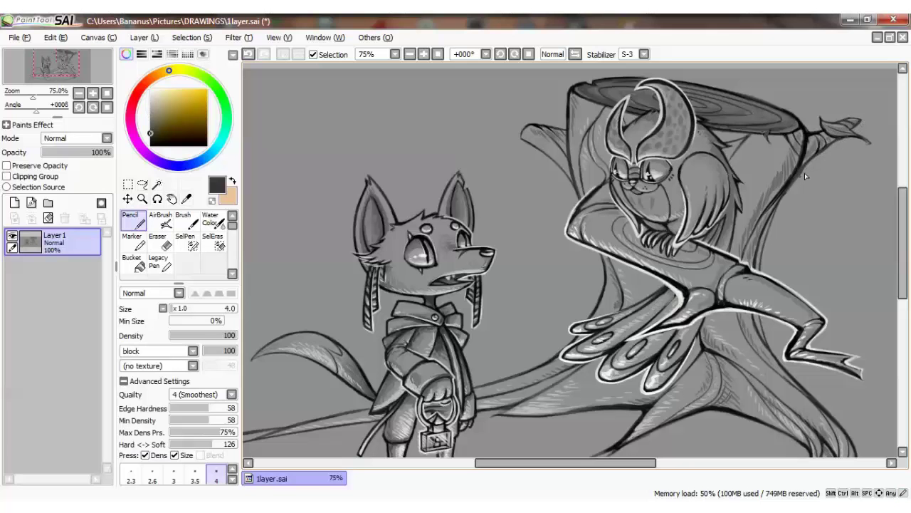
Step: Hatch and clean up the trunk's edge below the leafy branch with sampled dark and mid grays
{"action": "right_click", "coordinate": [801, 174]}
{"action": "right_click", "coordinate": [793, 178]}
{"action": "right_click", "coordinate": [805, 173]}
{"action": "right_click", "coordinate": [777, 205]}
{"action": "right_click", "coordinate": [767, 205]}
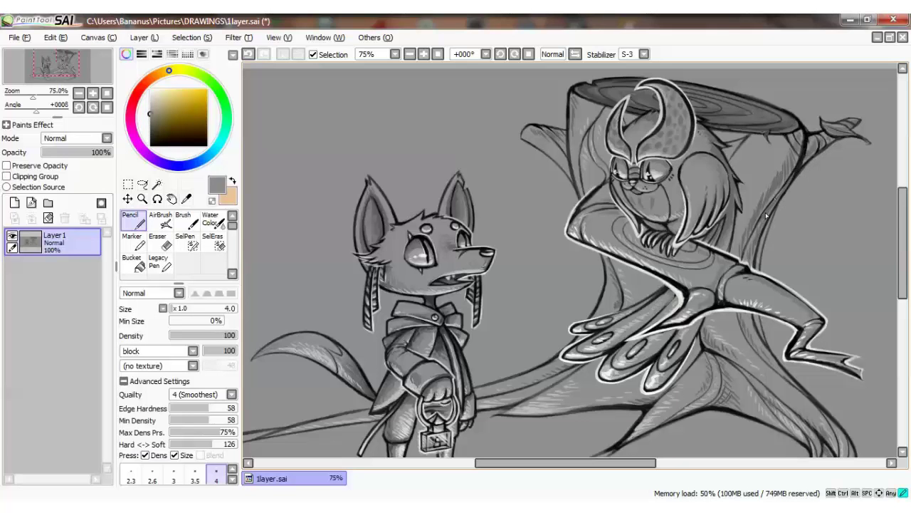
{"action": "right_click", "coordinate": [789, 182]}
{"action": "right_click", "coordinate": [767, 235]}
Step: Darken and hatch the bare branch stub and touch up the leafy branch with sampled black and gray tones
{"action": "scroll", "coordinate": [759, 321], "scroll_direction": "up", "scroll_amount": 2}
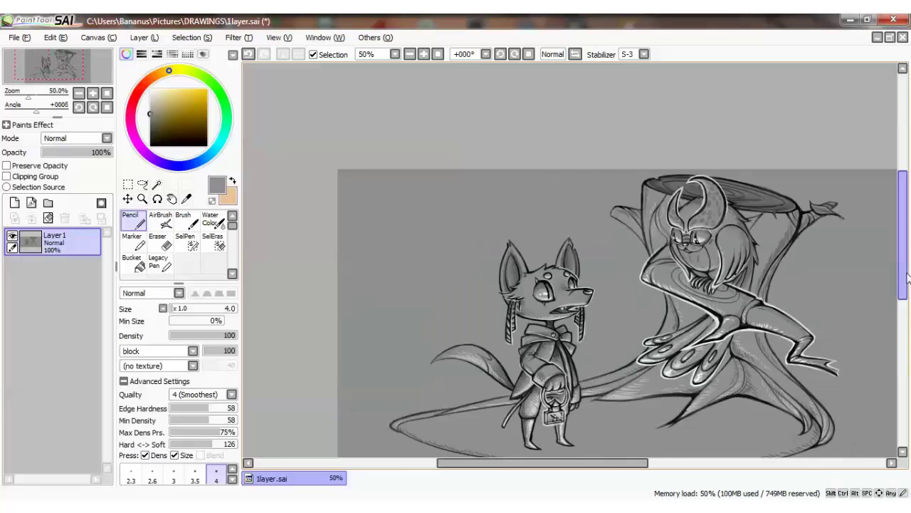
{"action": "right_click", "coordinate": [805, 180]}
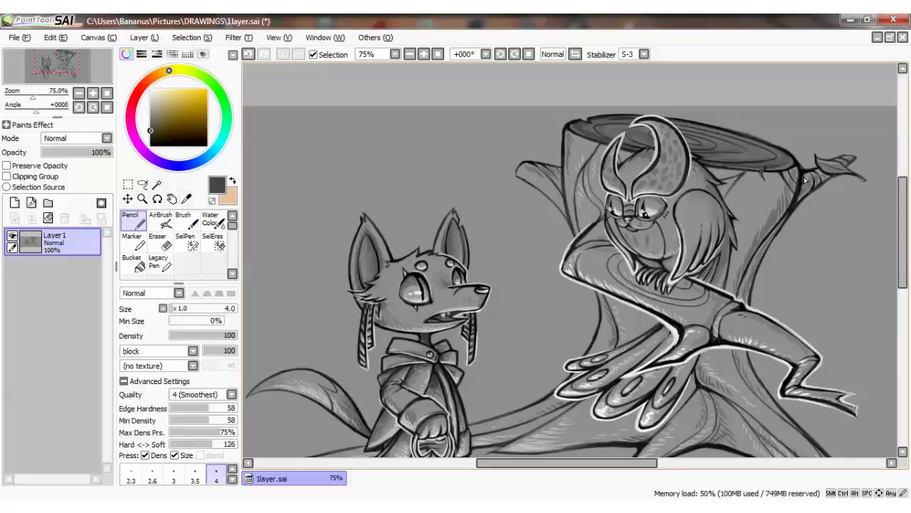
{"action": "right_click", "coordinate": [543, 166]}
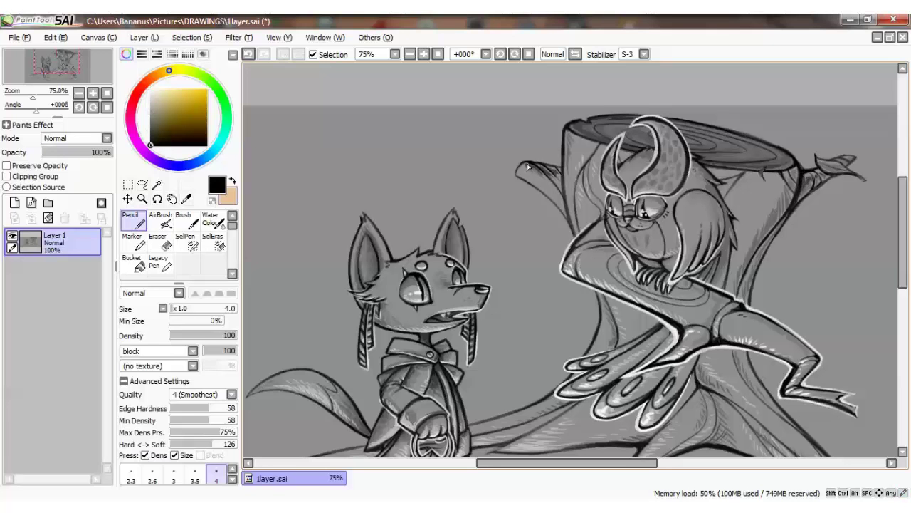
{"action": "right_click", "coordinate": [527, 166]}
{"action": "right_click", "coordinate": [528, 167]}
{"action": "right_click", "coordinate": [525, 170]}
{"action": "right_click", "coordinate": [537, 183]}
{"action": "right_click", "coordinate": [544, 191]}
{"action": "right_click", "coordinate": [544, 192]}
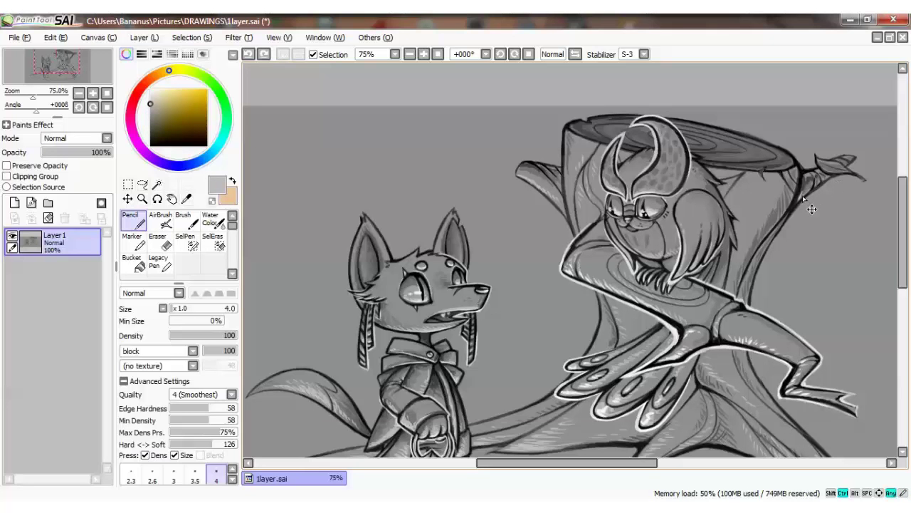
{"action": "right_click", "coordinate": [858, 178]}
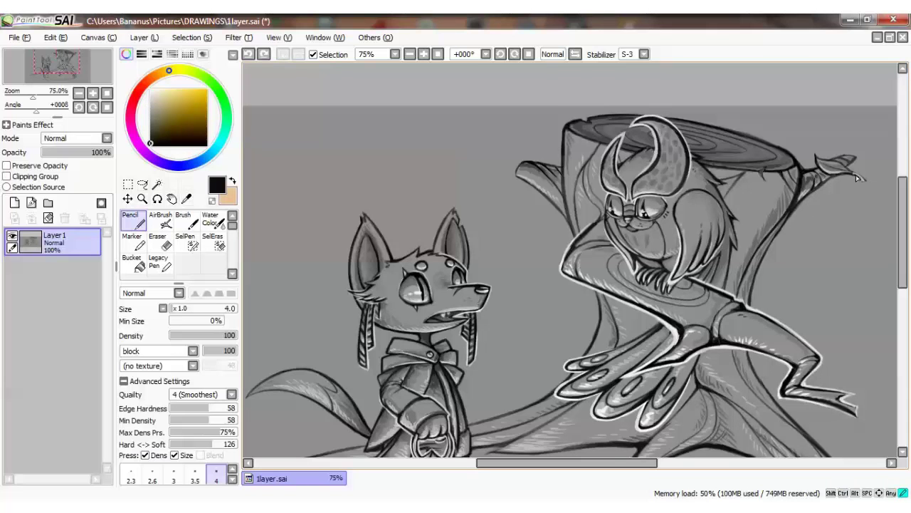
{"action": "scroll", "coordinate": [826, 171], "scroll_direction": "down", "scroll_amount": 1}
{"action": "right_click", "coordinate": [686, 124]}
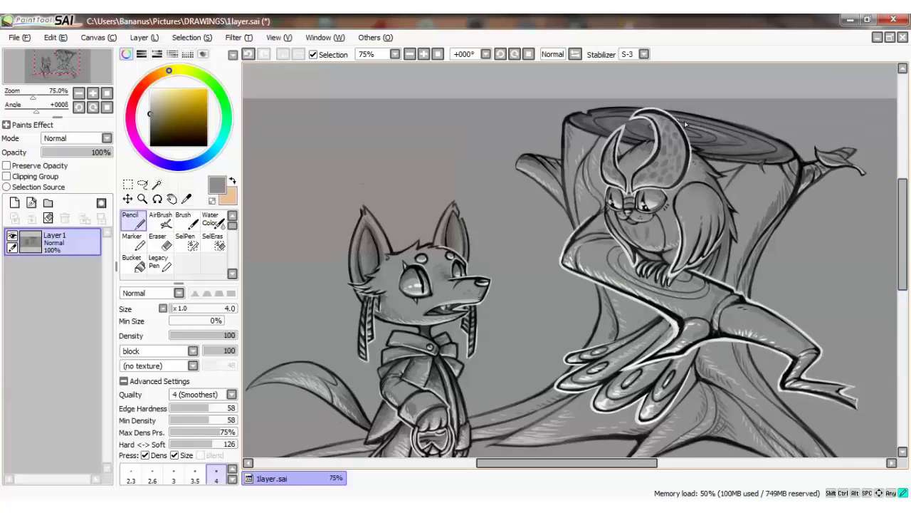
{"action": "key", "text": "ctrl+z"}
{"action": "left_click_drag", "start_coordinate": [677, 121], "coordinate": [740, 135]}
{"action": "key", "text": "ctrl+z"}
{"action": "left_click_drag", "start_coordinate": [683, 121], "coordinate": [733, 135]}
{"action": "key", "text": "ctrl+z"}
{"action": "mouse_move", "coordinate": [676, 113]}
{"action": "left_mouse_down"}
{"action": "mouse_move", "coordinate": [785, 151]}
{"action": "mouse_move", "coordinate": [728, 124]}
{"action": "mouse_move", "coordinate": [791, 155]}
{"action": "left_mouse_up"}
{"action": "key", "text": "ctrl+z"}
{"action": "key", "text": "ctrl+z"}
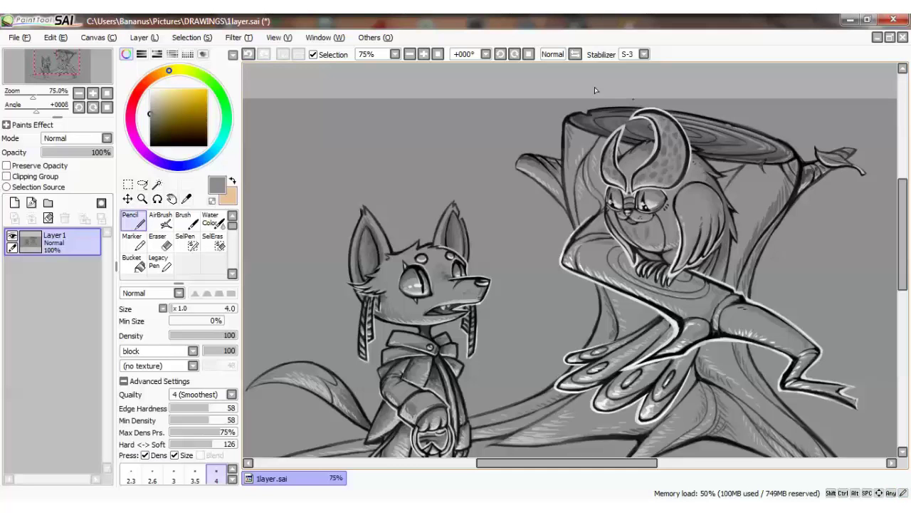
{"action": "key", "text": "ctrl+z"}
{"action": "key", "text": "ctrl+z"}
Step: Touch up the stump top and shade the trunk's edge below the leafy branch with sampled mid and dark grays
{"action": "mouse_move", "coordinate": [616, 112]}
{"action": "left_mouse_down"}
{"action": "mouse_move", "coordinate": [645, 114]}
{"action": "mouse_move", "coordinate": [627, 123]}
{"action": "left_mouse_up"}
{"action": "scroll", "coordinate": [613, 126], "scroll_direction": "down", "scroll_amount": 2}
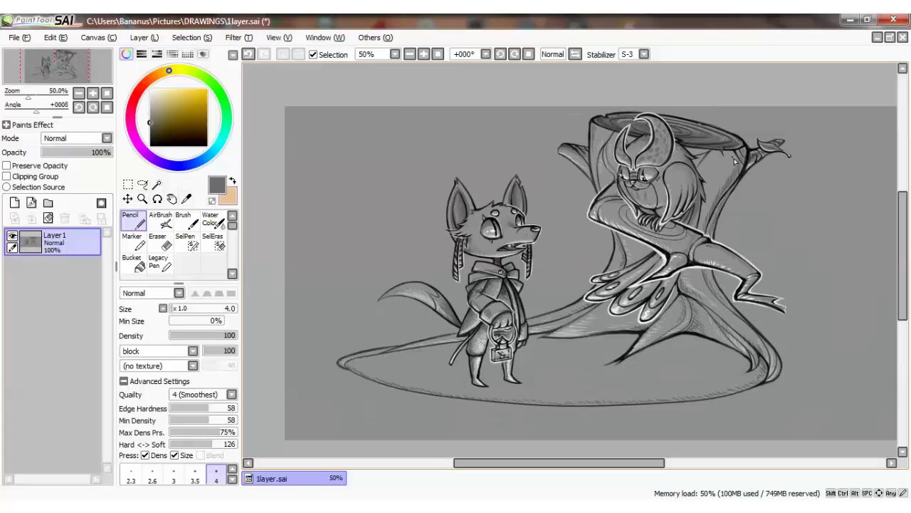
{"action": "left_click", "coordinate": [722, 183], "text": "alt"}
{"action": "left_click", "coordinate": [693, 239], "text": "alt"}
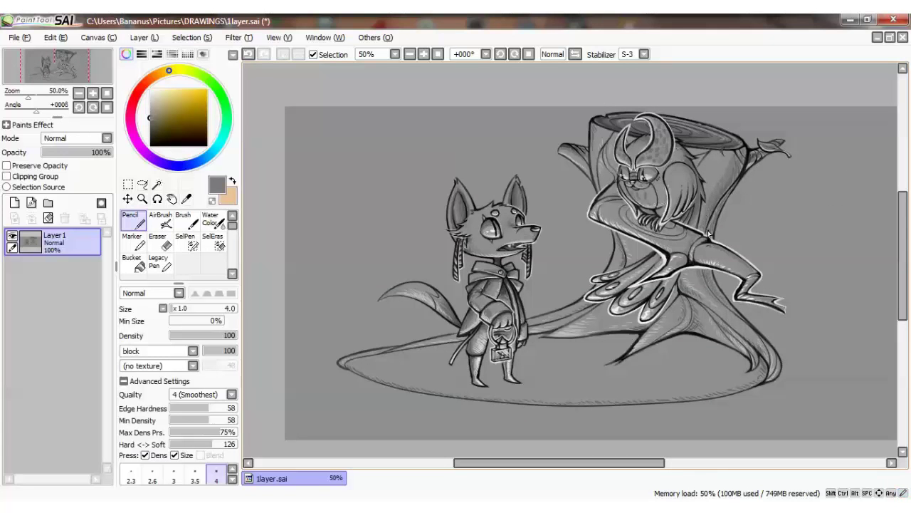
{"action": "left_click", "coordinate": [733, 157], "text": "alt"}
{"action": "left_click", "coordinate": [731, 152], "text": "alt"}
{"action": "left_click", "coordinate": [723, 164], "text": "alt"}
{"action": "left_click", "coordinate": [732, 177], "text": "alt"}
{"action": "left_click", "coordinate": [735, 183], "text": "alt"}
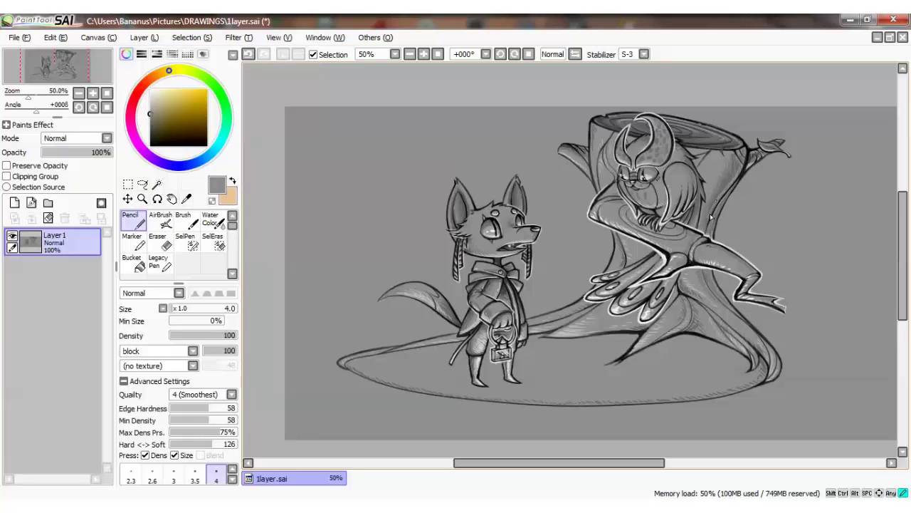
{"action": "left_click", "coordinate": [729, 184], "text": "alt"}
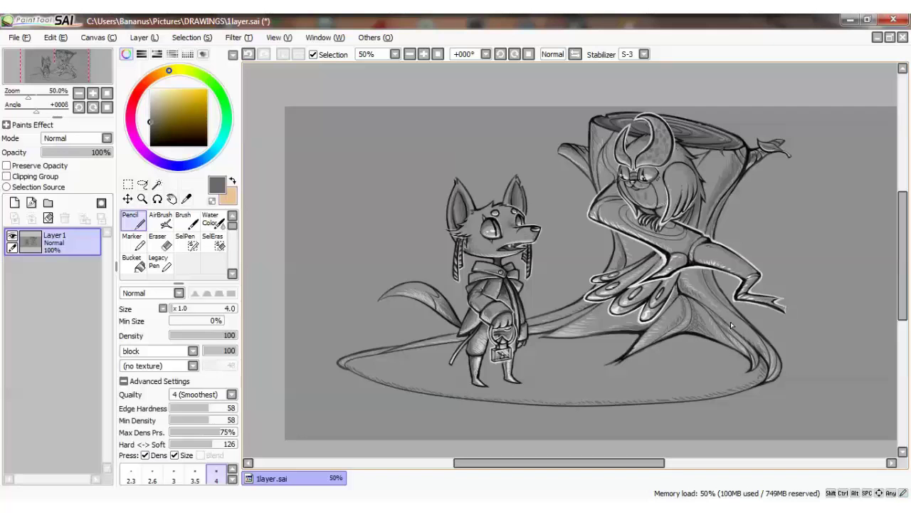
Step: Hatch the outer root below the creature's outstretched leg with sampled grays
{"action": "left_click", "coordinate": [769, 359], "text": "alt"}
{"action": "left_click", "coordinate": [761, 347], "text": "alt"}
{"action": "left_click", "coordinate": [759, 345], "text": "alt"}
{"action": "left_click", "coordinate": [766, 354], "text": "alt"}
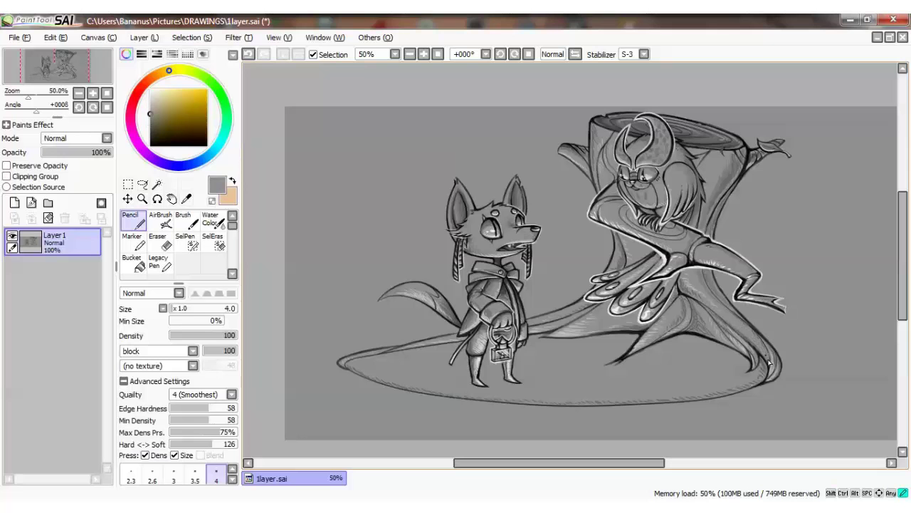
{"action": "key", "text": "ctrl+z"}
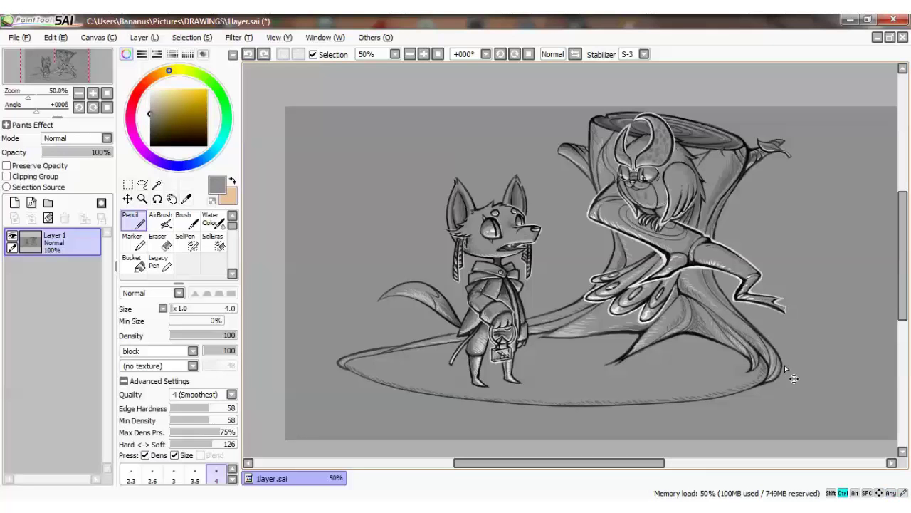
{"action": "key", "text": "ctrl+y"}
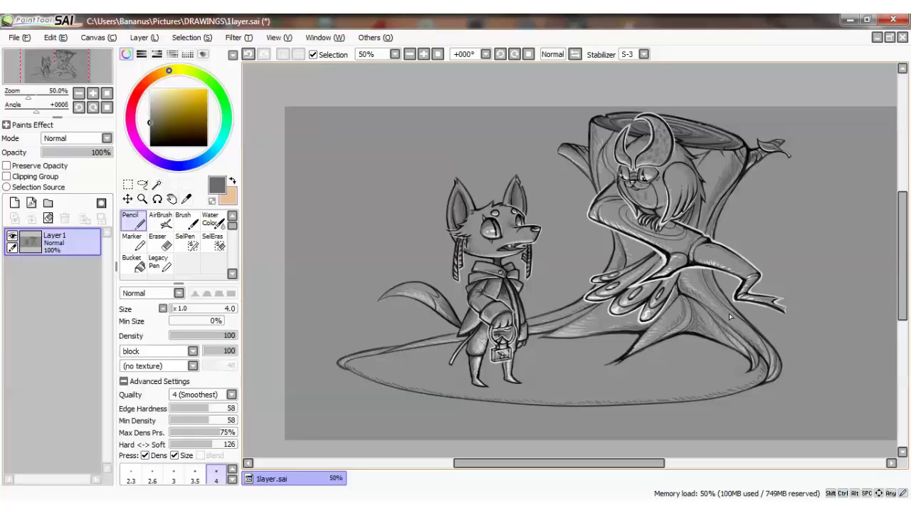
Step: Set the pencil to size 9 and density 40, and shade the ground beneath the stump's roots in dark gray
{"action": "key", "text": "bracketright"}
{"action": "key", "text": "bracketright"}
{"action": "key", "text": "bracketright"}
{"action": "key", "text": "bracketright"}
{"action": "key", "text": "bracketright"}
{"action": "key", "text": "4"}
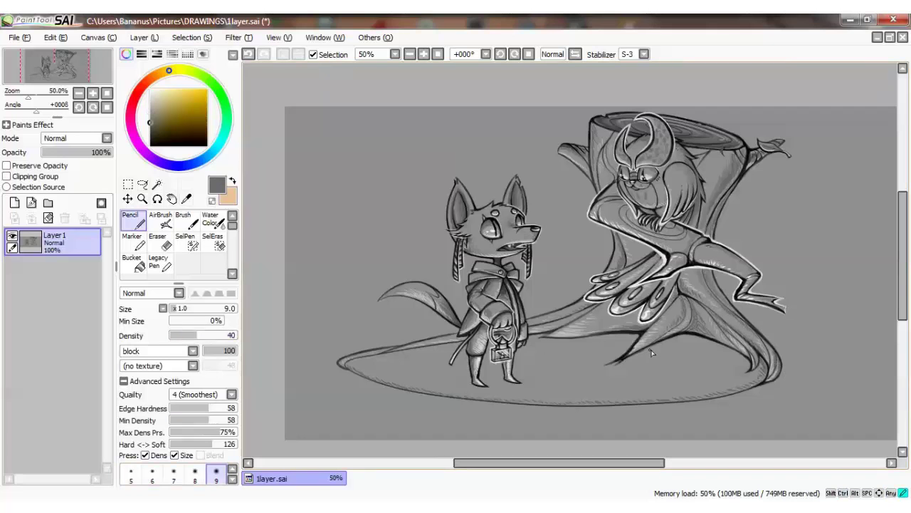
{"action": "left_click_drag", "start_coordinate": [668, 340], "coordinate": [696, 338]}
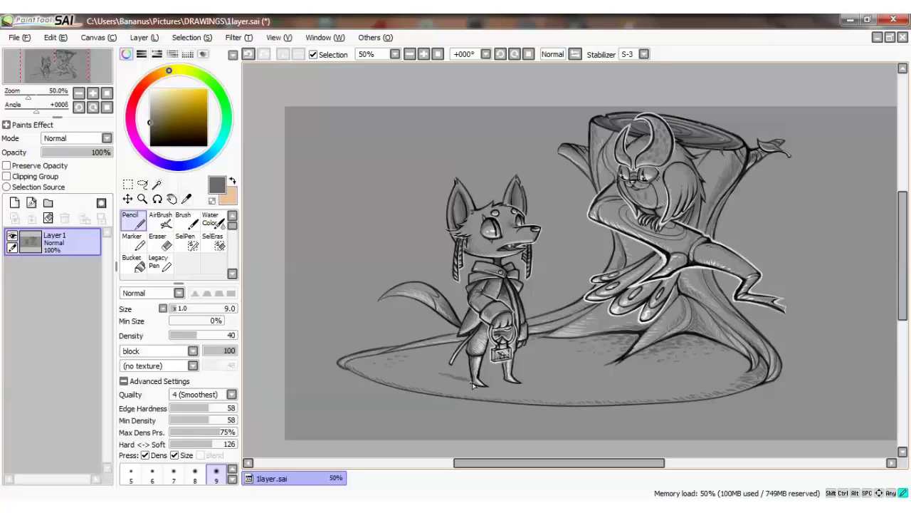
Step: Paint a soft cast shadow on the ground behind the fox's feet with sampled dark and mid grays
{"action": "key", "text": "ctrl+z"}
{"action": "key", "text": "ctrl+y"}
{"action": "key", "text": "ctrl+z"}
{"action": "mouse_move", "coordinate": [437, 365]}
{"action": "left_mouse_down"}
{"action": "mouse_move", "coordinate": [512, 385]}
{"action": "mouse_move", "coordinate": [488, 372]}
{"action": "mouse_move", "coordinate": [456, 374]}
{"action": "mouse_move", "coordinate": [495, 377]}
{"action": "mouse_move", "coordinate": [487, 367]}
{"action": "mouse_move", "coordinate": [434, 375]}
{"action": "mouse_move", "coordinate": [464, 362]}
{"action": "mouse_move", "coordinate": [462, 373]}
{"action": "mouse_move", "coordinate": [461, 364]}
{"action": "mouse_move", "coordinate": [453, 368]}
{"action": "mouse_move", "coordinate": [484, 367]}
{"action": "mouse_move", "coordinate": [484, 358]}
{"action": "mouse_move", "coordinate": [499, 371]}
{"action": "mouse_move", "coordinate": [449, 374]}
{"action": "mouse_move", "coordinate": [430, 356]}
{"action": "mouse_move", "coordinate": [484, 375]}
{"action": "mouse_move", "coordinate": [437, 355]}
{"action": "mouse_move", "coordinate": [450, 367]}
{"action": "mouse_move", "coordinate": [412, 356]}
{"action": "mouse_move", "coordinate": [448, 375]}
{"action": "left_mouse_up"}
{"action": "key", "text": "ctrl+z"}
{"action": "key", "text": "ctrl+z"}
{"action": "key", "text": "ctrl+y"}
{"action": "left_click", "coordinate": [441, 356], "text": "alt"}
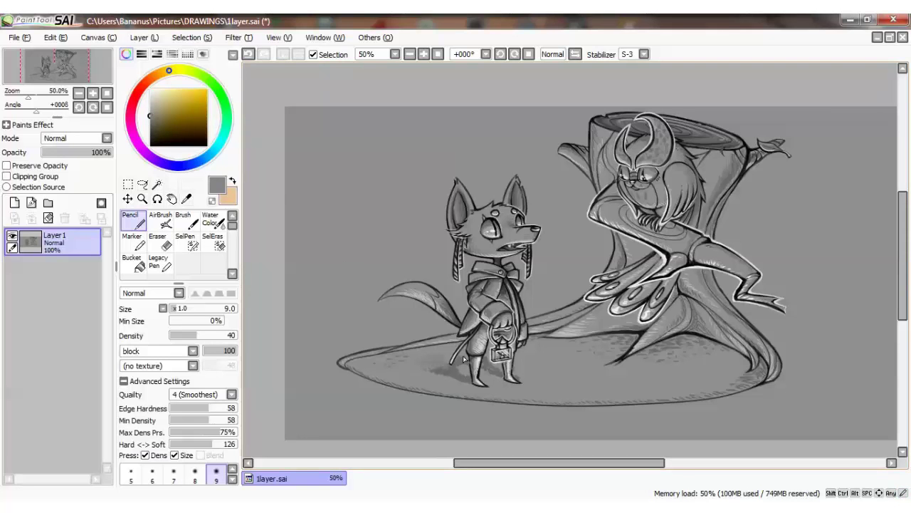
{"action": "left_click", "coordinate": [430, 358], "text": "alt"}
{"action": "left_click", "coordinate": [470, 381], "text": "alt"}
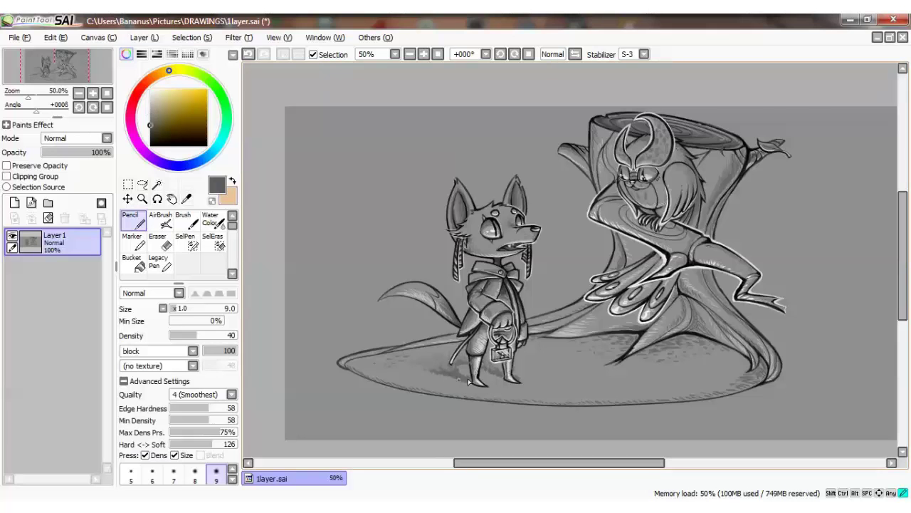
Step: Deepen the fox's ground shadow behind and between the feet, soften its edges with sampled grays, and save the drawing
{"action": "scroll", "coordinate": [514, 368], "scroll_direction": "up", "scroll_amount": 2}
{"action": "left_click", "coordinate": [520, 373], "text": "alt"}
{"action": "left_click", "coordinate": [401, 379], "text": "alt"}
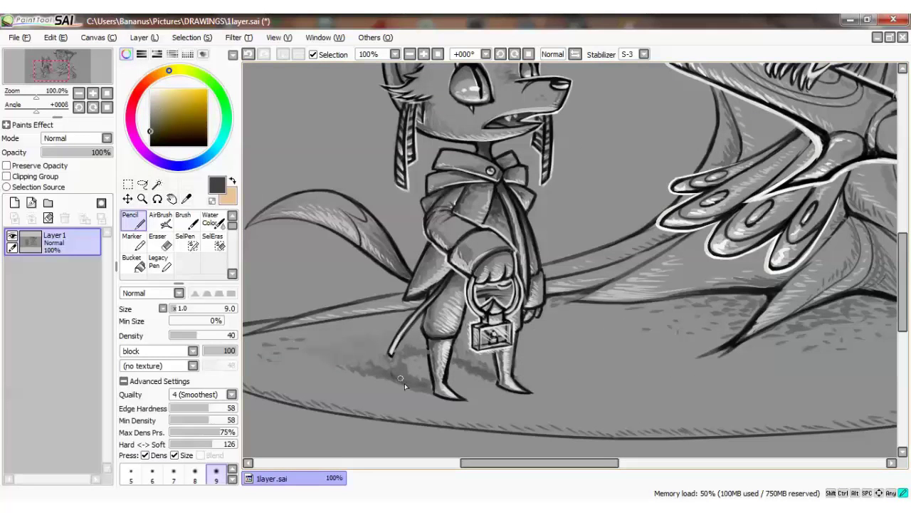
{"action": "left_click_drag", "start_coordinate": [460, 364], "coordinate": [494, 380]}
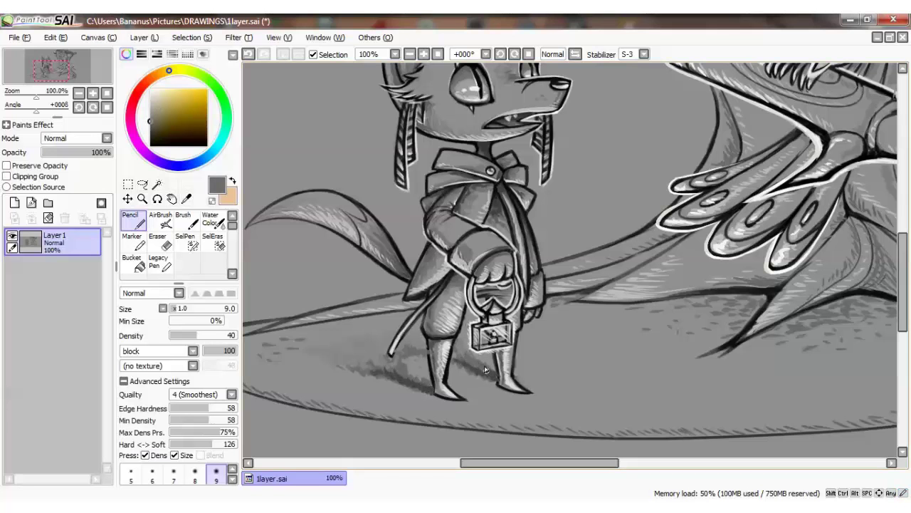
{"action": "left_click", "coordinate": [361, 370], "text": "alt"}
{"action": "mouse_move", "coordinate": [356, 366]}
{"action": "left_mouse_down"}
{"action": "mouse_move", "coordinate": [397, 367]}
{"action": "mouse_move", "coordinate": [350, 359]}
{"action": "mouse_move", "coordinate": [371, 370]}
{"action": "left_mouse_up"}
{"action": "left_click", "coordinate": [408, 370], "text": "alt"}
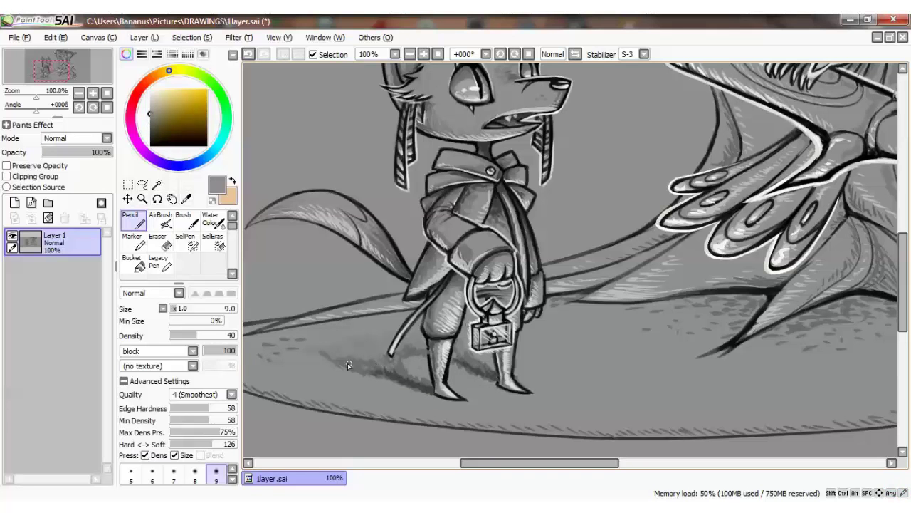
{"action": "left_click", "coordinate": [463, 363], "text": "alt"}
{"action": "scroll", "coordinate": [454, 359], "scroll_direction": "down", "scroll_amount": 3}
{"action": "scroll", "coordinate": [445, 354], "scroll_direction": "up", "scroll_amount": 1}
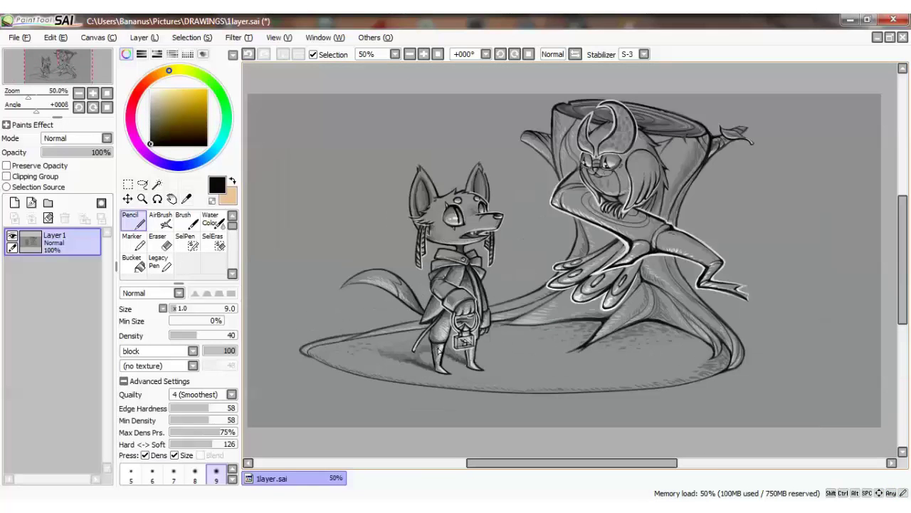
{"action": "key", "text": "ctrl+s"}
Step: Dab light gray speckles on the ground around the fox's feet beneath the lantern
{"action": "left_click", "coordinate": [473, 374], "text": "alt"}
{"action": "scroll", "coordinate": [466, 361], "scroll_direction": "up", "scroll_amount": 2}
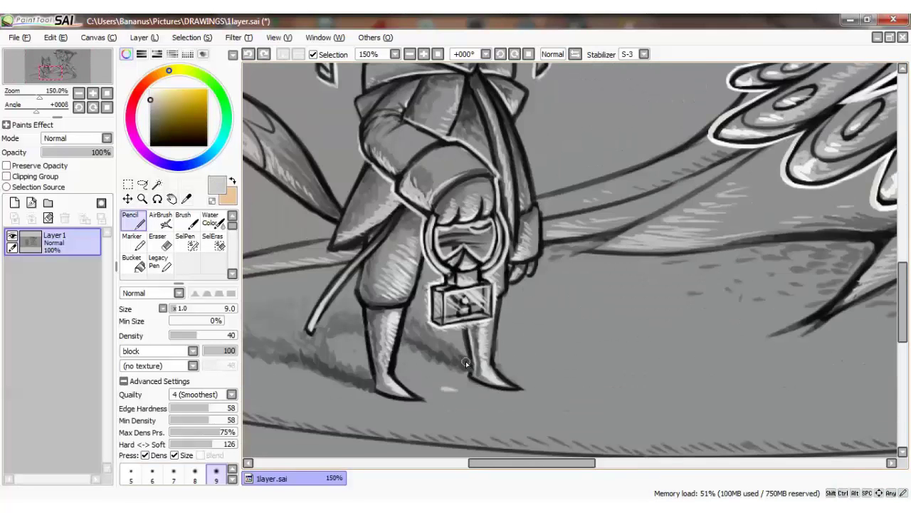
{"action": "key", "text": "ctrl+z"}
{"action": "scroll", "coordinate": [463, 413], "scroll_direction": "down", "scroll_amount": 1}
{"action": "key", "text": "ctrl+y"}
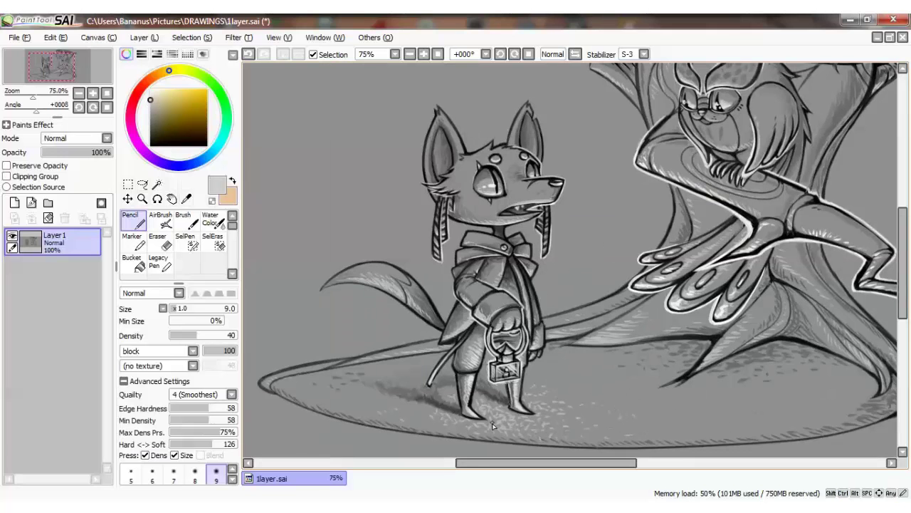
Step: Add near-white speckles at density 100 around the fox's feet and scatter sampled light gray ones farther across the ground
{"action": "left_click", "coordinate": [673, 306], "text": "alt"}
{"action": "left_click", "coordinate": [679, 302], "text": "alt"}
{"action": "mouse_move", "coordinate": [491, 411]}
{"action": "left_mouse_down"}
{"action": "mouse_move", "coordinate": [510, 422]}
{"action": "mouse_move", "coordinate": [484, 429]}
{"action": "left_mouse_up"}
{"action": "left_click_drag", "start_coordinate": [541, 406], "coordinate": [538, 412]}
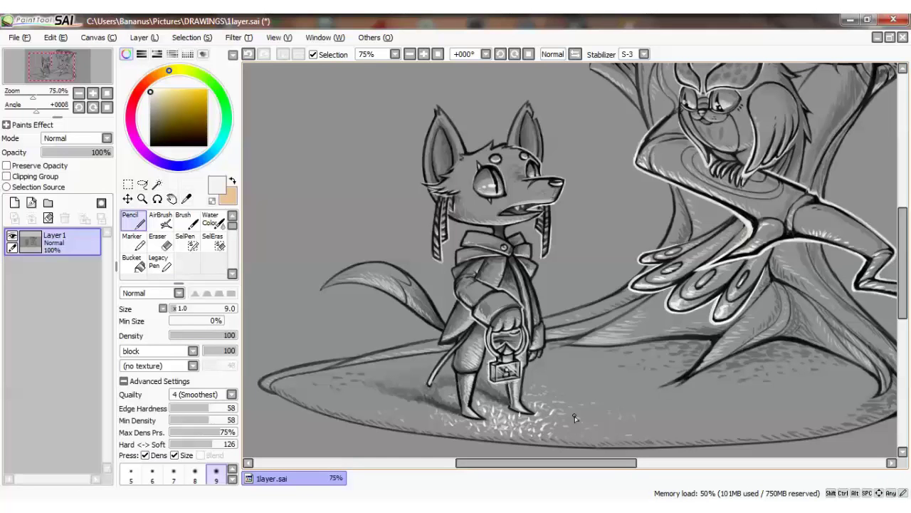
{"action": "left_click", "coordinate": [667, 306], "text": "alt"}
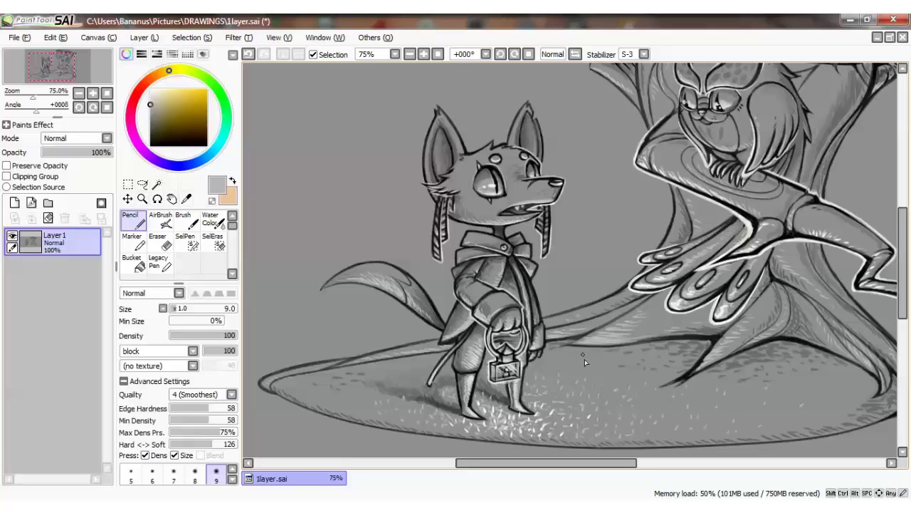
{"action": "key", "text": "ctrl+z"}
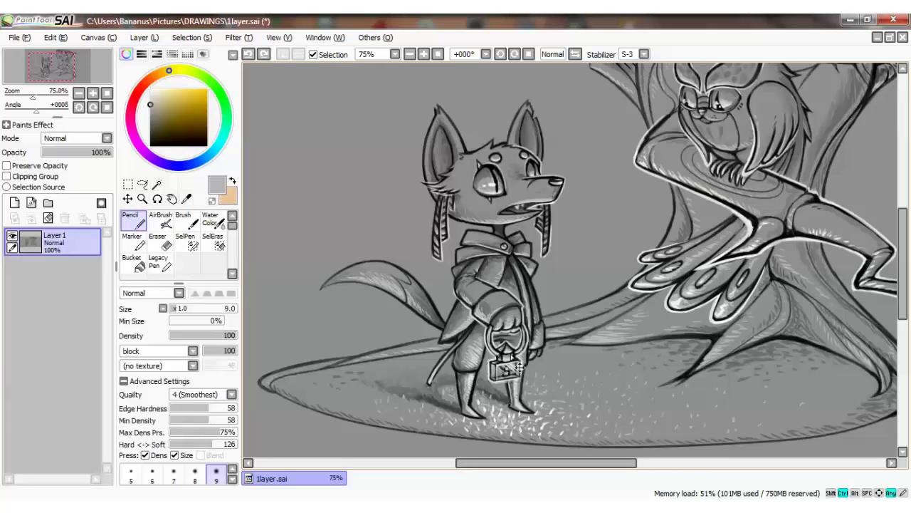
{"action": "key", "text": "ctrl+y"}
Step: Enlarge the pencil to size 50 and paint over the outlying ground speckles between the fox and the roots with sampled gray
{"action": "left_click", "coordinate": [604, 374], "text": "alt"}
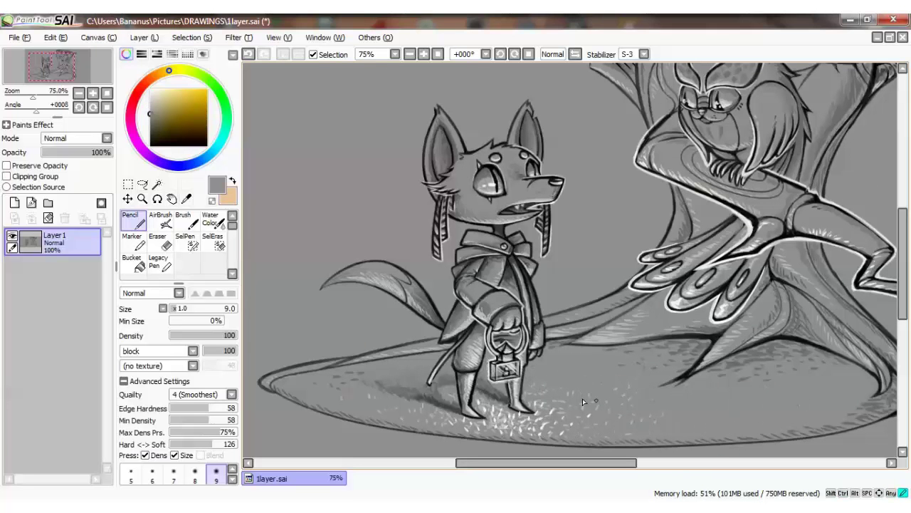
{"action": "key", "text": "bracketright"}
{"action": "key", "text": "bracketright"}
{"action": "key", "text": "bracketright"}
{"action": "key", "text": "bracketright"}
{"action": "key", "text": "bracketright"}
{"action": "left_click", "coordinate": [616, 388], "text": "alt"}
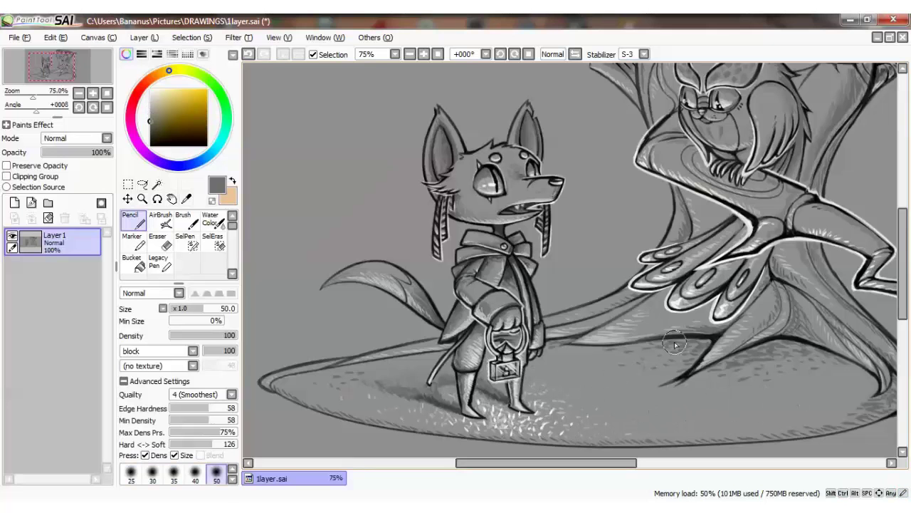
Step: Reduce the pencil to size 9 and dab dark gray grass marks on the ground between the fox and the stump
{"action": "key", "text": "bracketleft"}
{"action": "key", "text": "bracketleft"}
{"action": "key", "text": "bracketleft"}
{"action": "key", "text": "bracketleft"}
{"action": "key", "text": "bracketleft"}
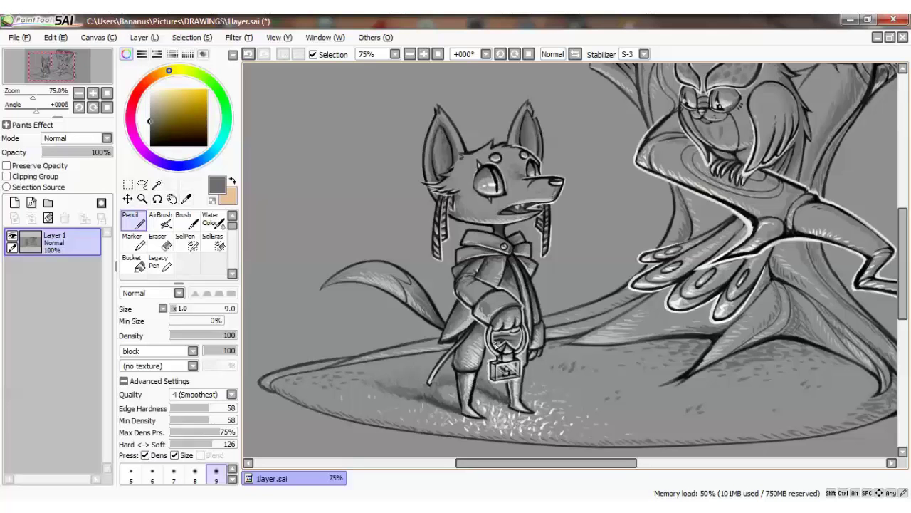
Step: Draw small grass tufts along the base of the stump's roots with sampled near-black tones
{"action": "left_click", "coordinate": [658, 337], "text": "alt"}
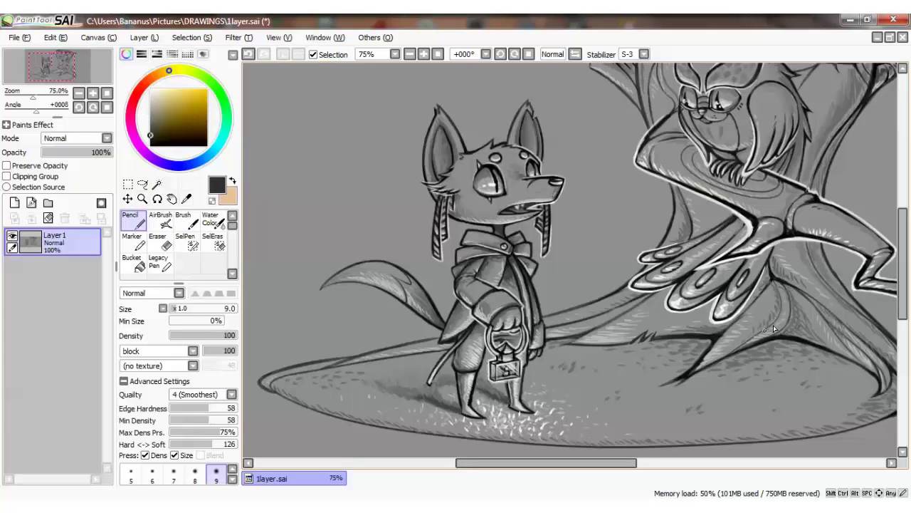
{"action": "key", "text": "ctrl+z"}
{"action": "left_click", "coordinate": [799, 342], "text": "alt"}
{"action": "left_click_drag", "start_coordinate": [801, 343], "coordinate": [818, 339]}
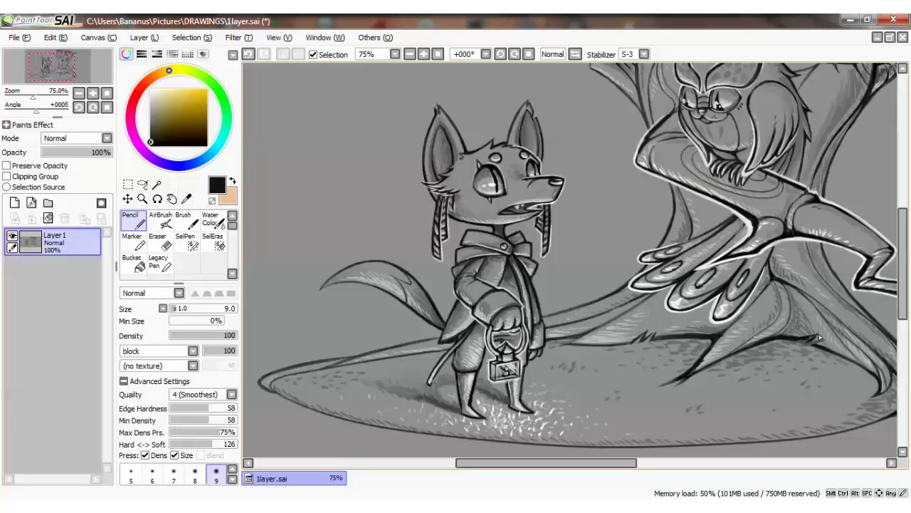
{"action": "left_click", "coordinate": [820, 349], "text": "alt"}
{"action": "left_click", "coordinate": [822, 349], "text": "alt"}
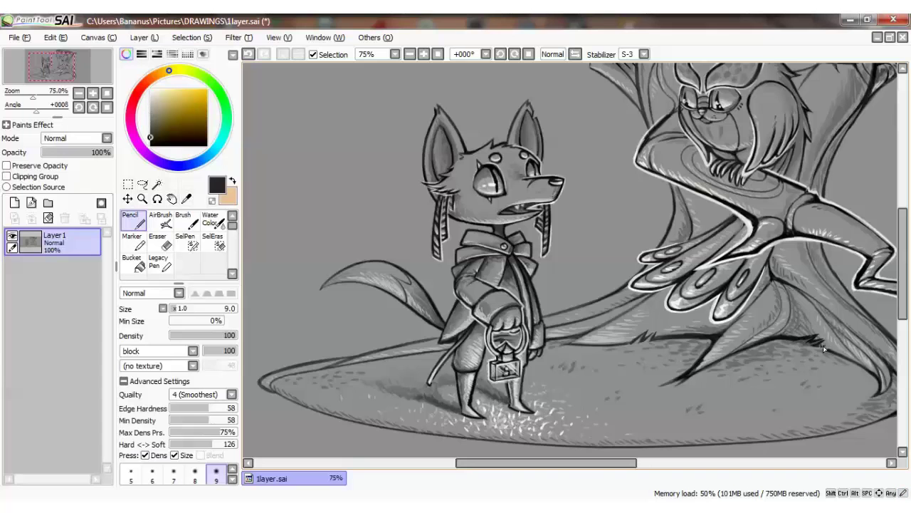